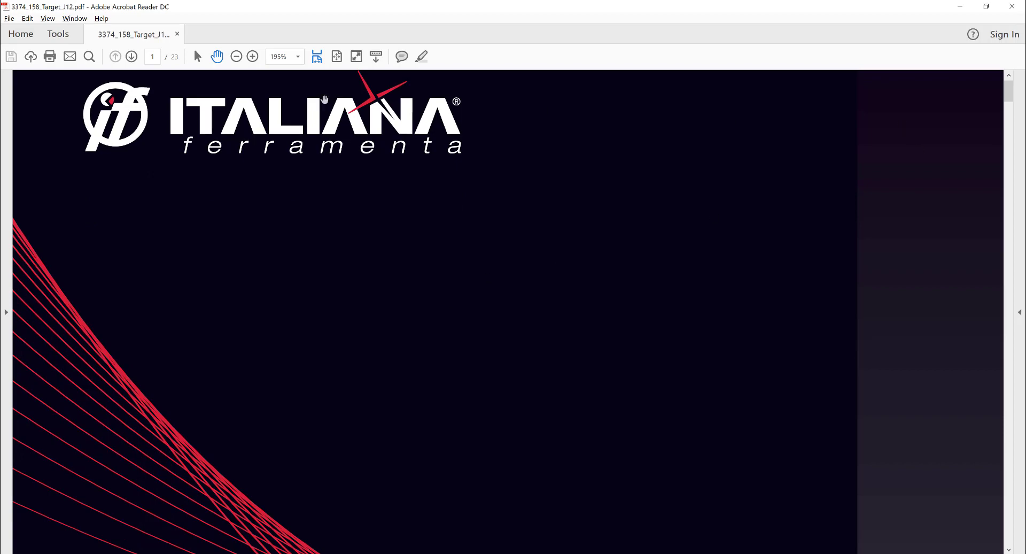
Step: Go to page 5 of the connector catalogue, showing the Target J12 drawings at 125% zoom
left_click(236, 56)
left_click(236, 56)
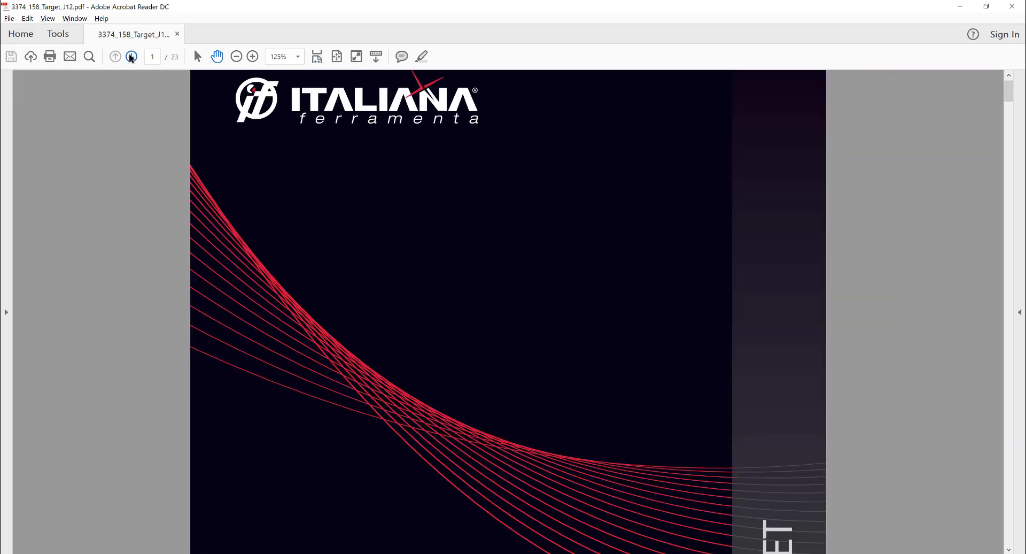
left_click(132, 57)
left_click(133, 56)
left_click(132, 56)
left_click(133, 56)
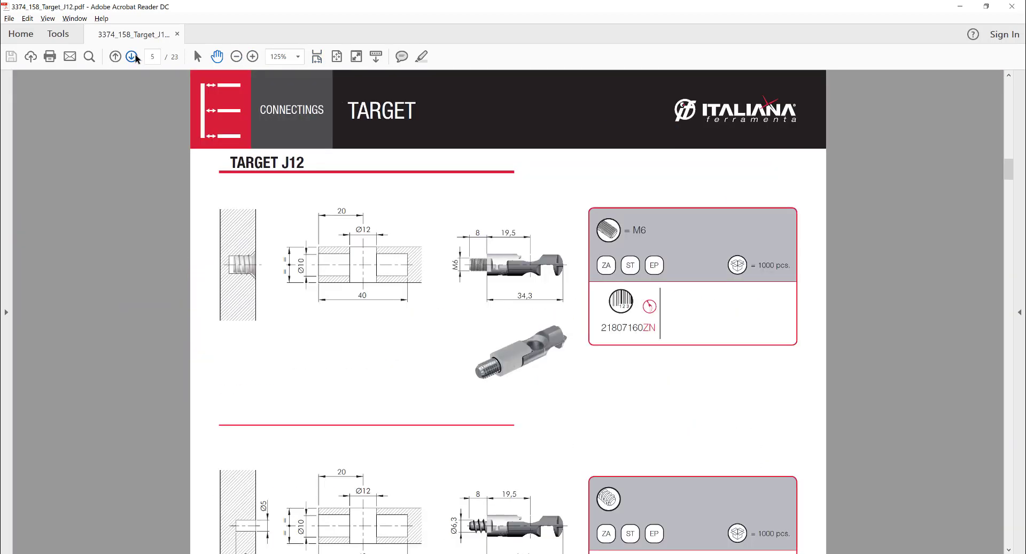
Step: Examine the Target J12 connector variants and their drilling dimensions on page 5 at 150% zoom
scroll(539, 363, "down", 5)
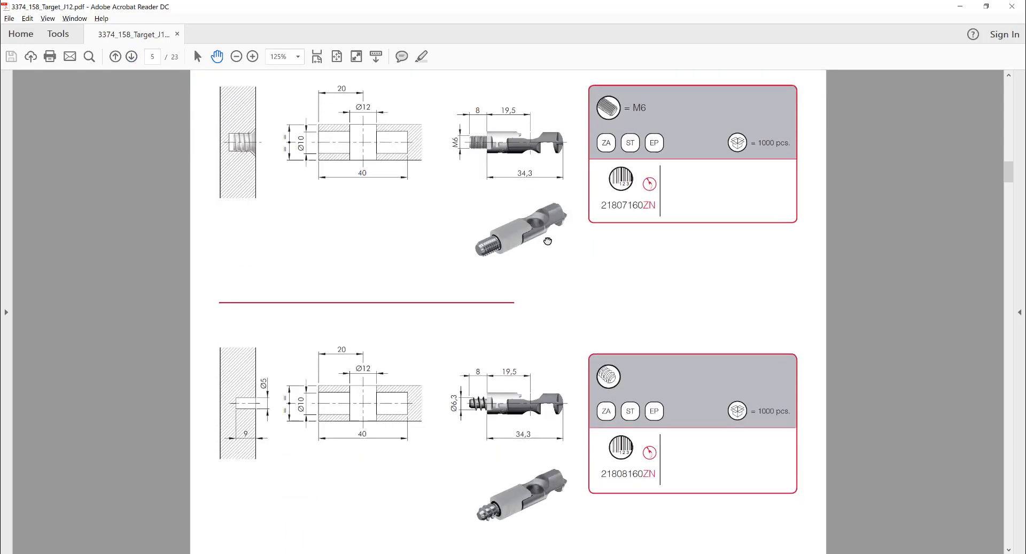
scroll(546, 196, "down", 3)
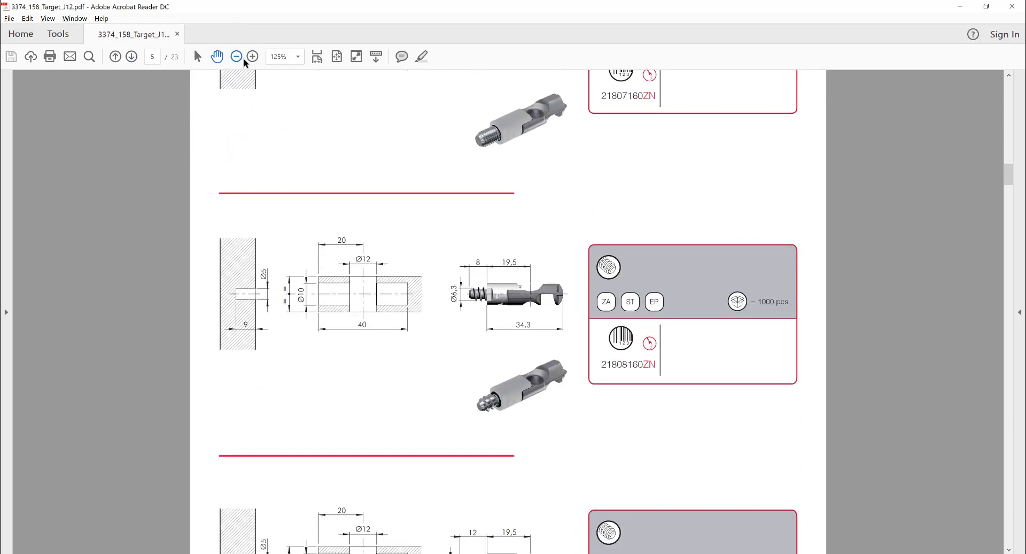
left_click(253, 56)
scroll(540, 262, "down", 2)
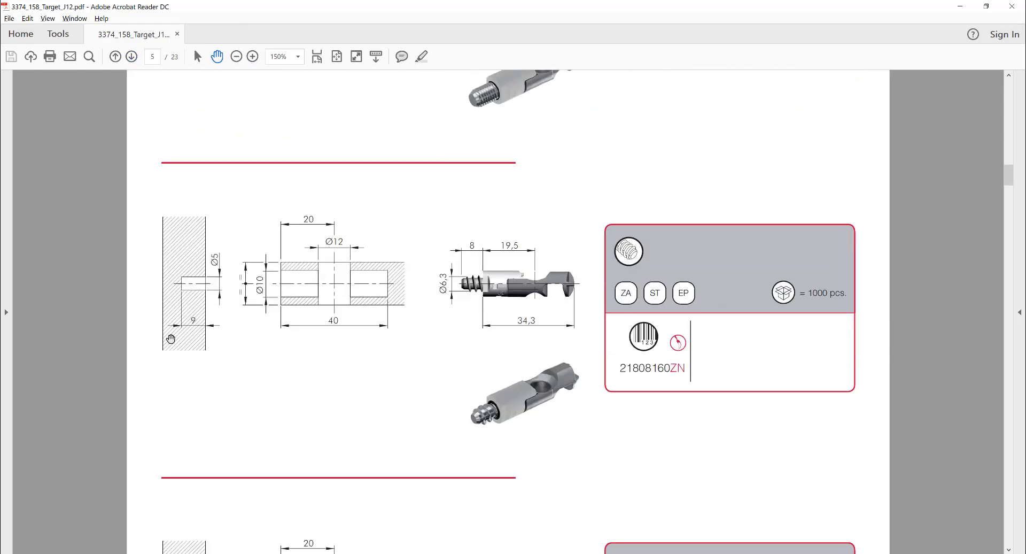
scroll(735, 404, "up", 10)
scroll(630, 232, "down", 6)
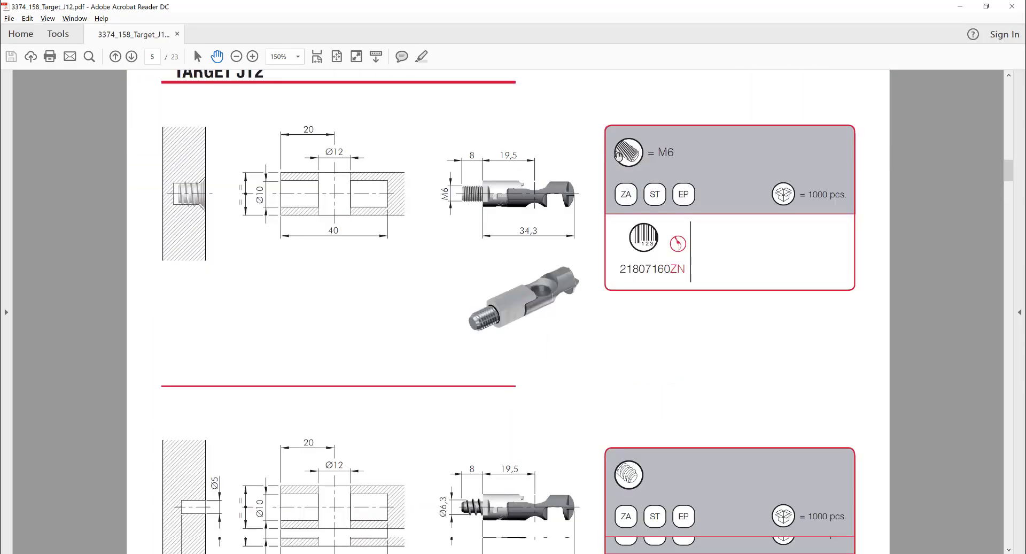
scroll(631, 233, "down", 5)
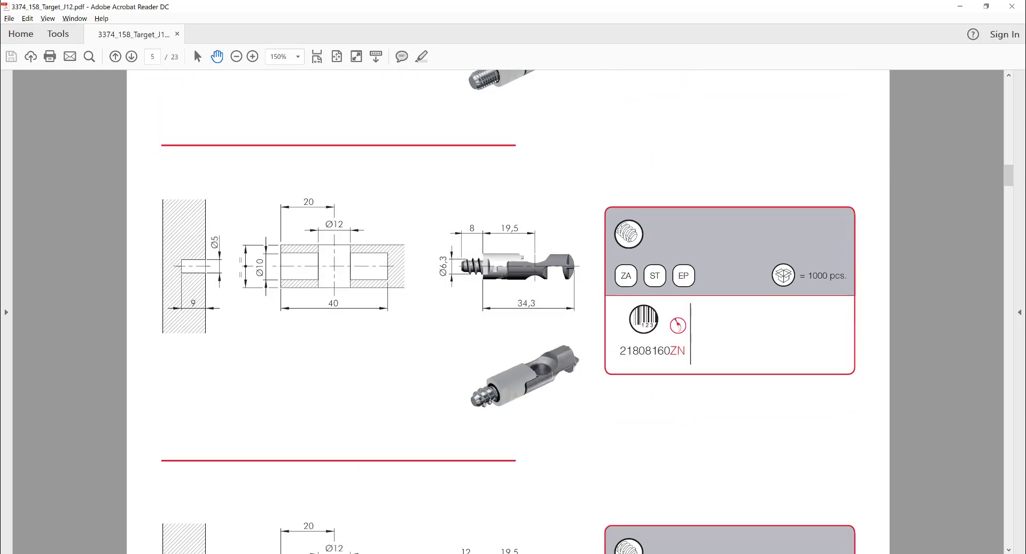
Step: Capture a screen snip of the dimension drawings and details for connector 21808160ZN
left_click(62, 32)
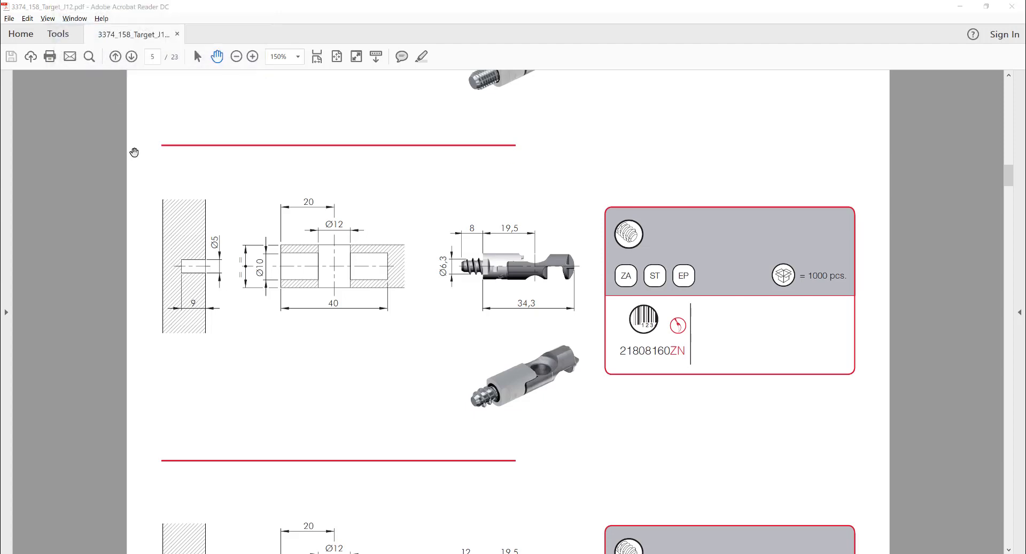
left_click_drag(132, 148, 595, 431)
left_click_drag(957, 425, 870, 441)
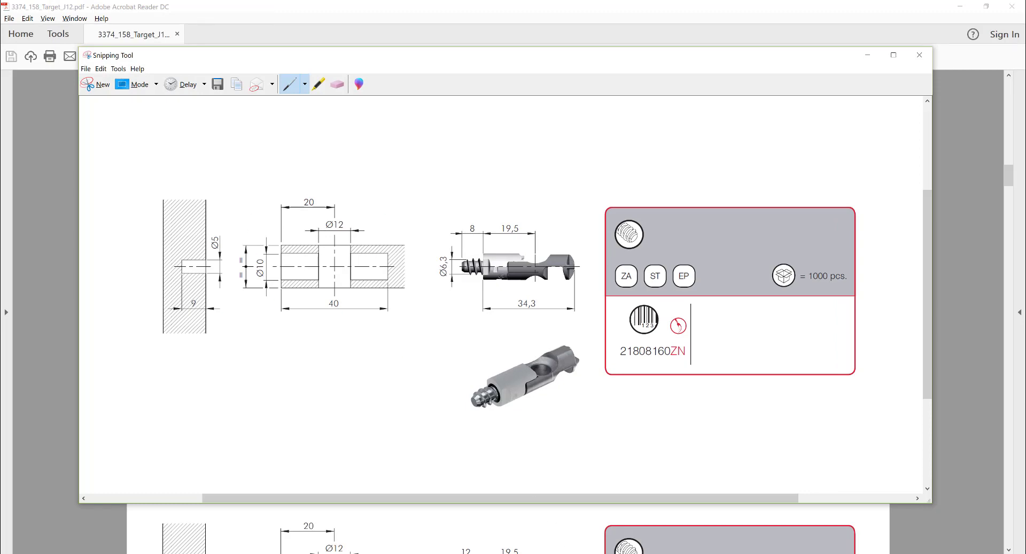
Step: Switch to PYTHA, open the carcass model from the library and display it as solid
key("alt+Tab")
right_click(905, 155)
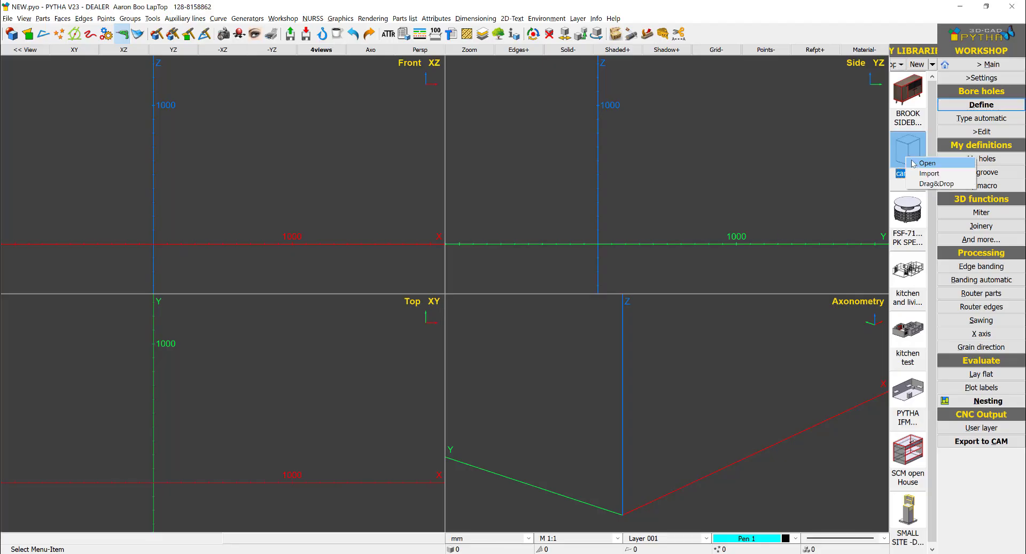
left_click(913, 162)
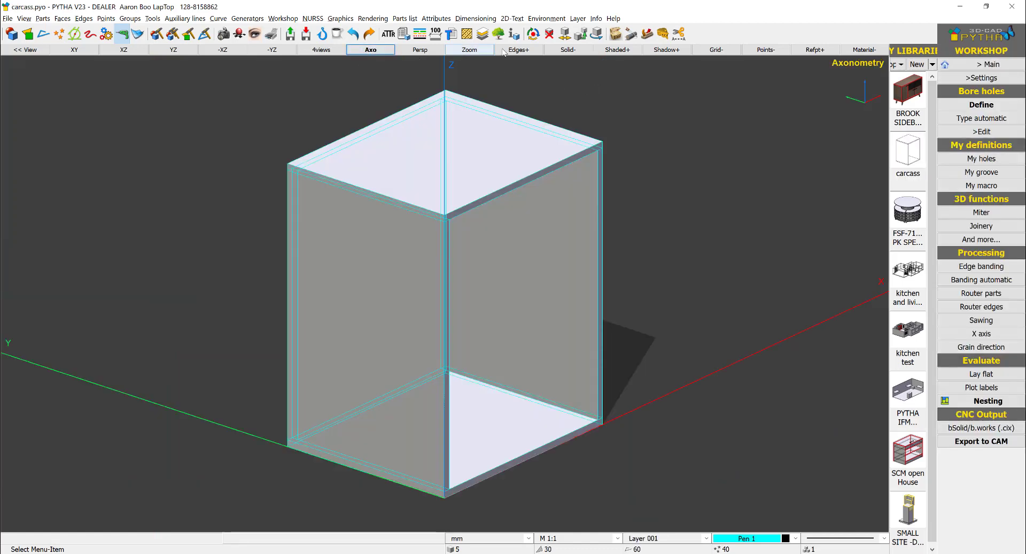
left_click(568, 50)
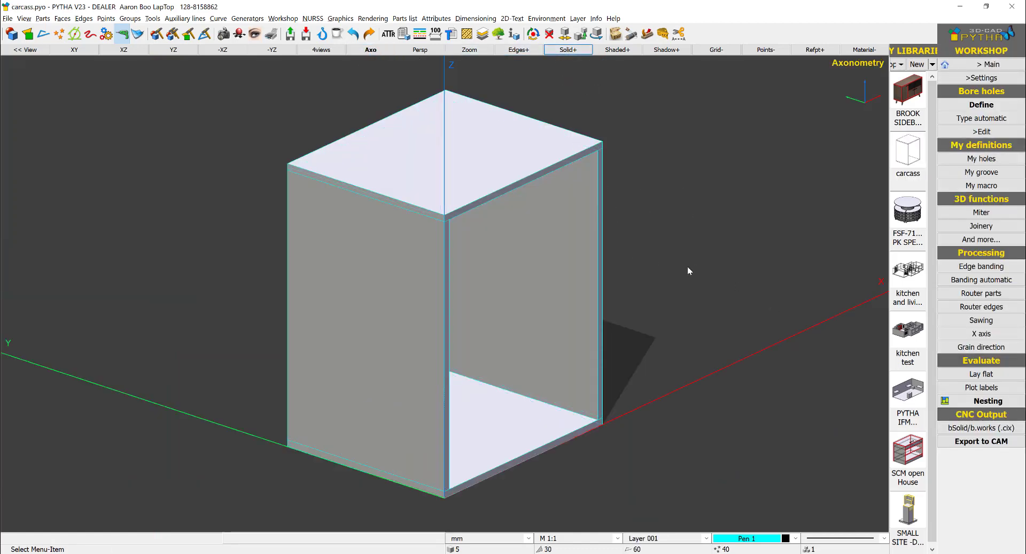
Step: Draw a block filling the carcass interior from its lower front inner corner to the opposite inner corner
key("b")
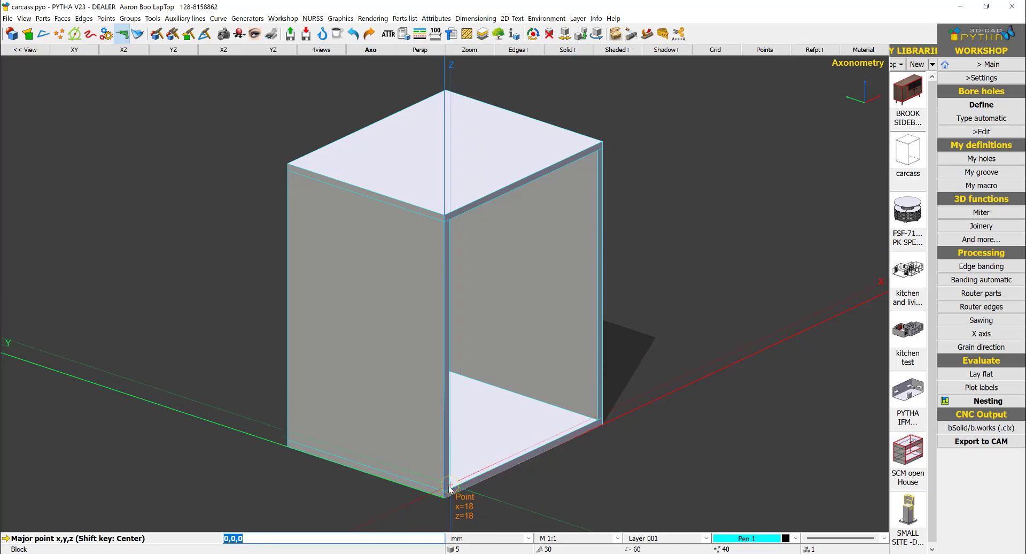
left_click(450, 490)
middle_click_drag(451, 487, 473, 240)
left_click(471, 238)
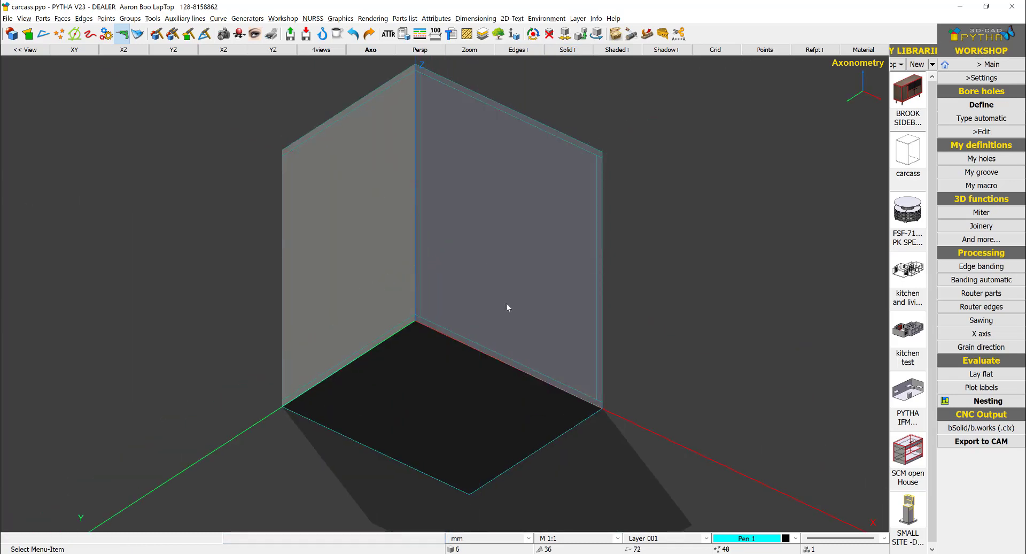
Step: Set the l1 dimension of the interior block to 18 mm to make a middle shelf
middle_click_drag(505, 303, 524, 305)
double_click(553, 310)
left_click_drag(494, 274, 630, 275)
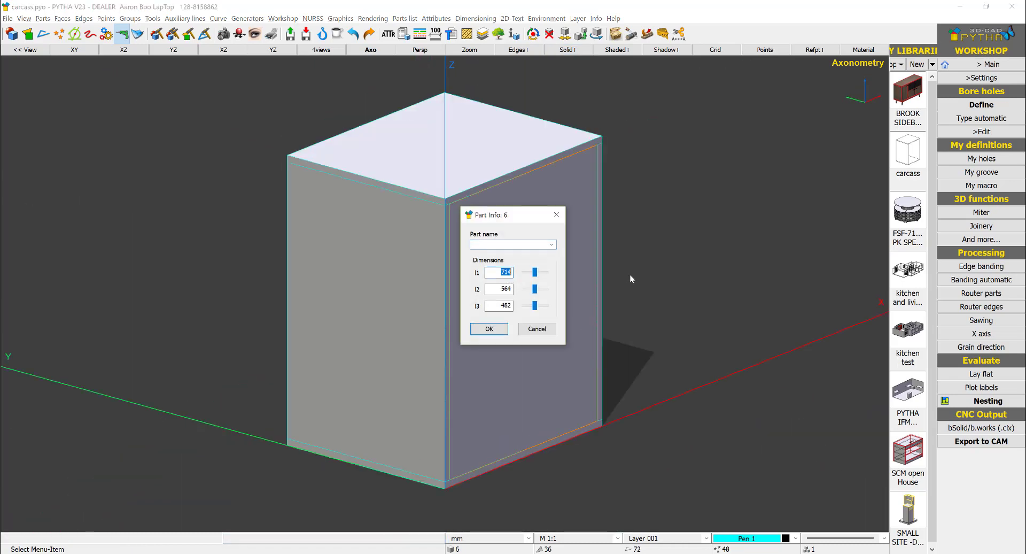
type("18")
key("Return")
scroll(548, 271, "up", 1)
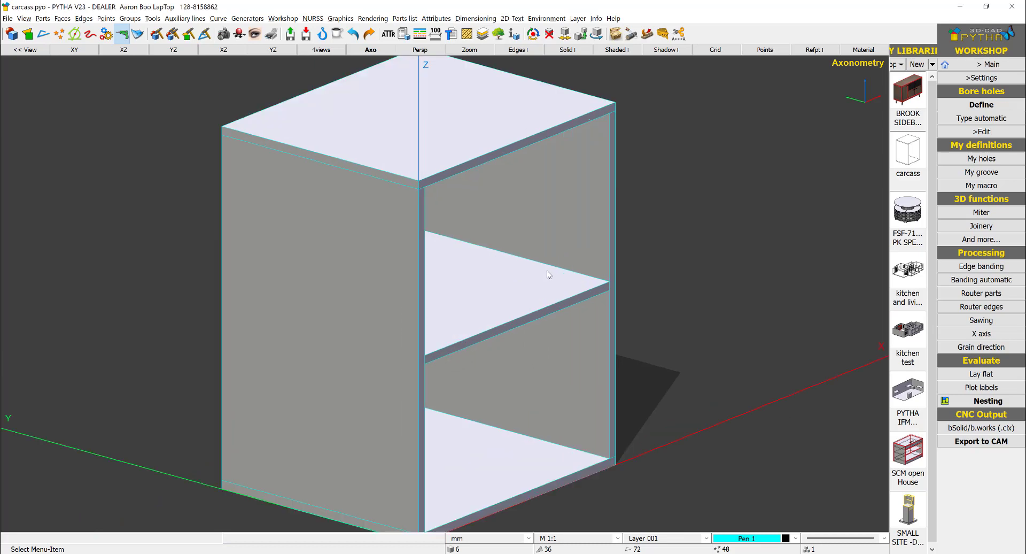
Step: Start a new entry in the workshop bore hole definitions and name it J12
left_click(986, 64)
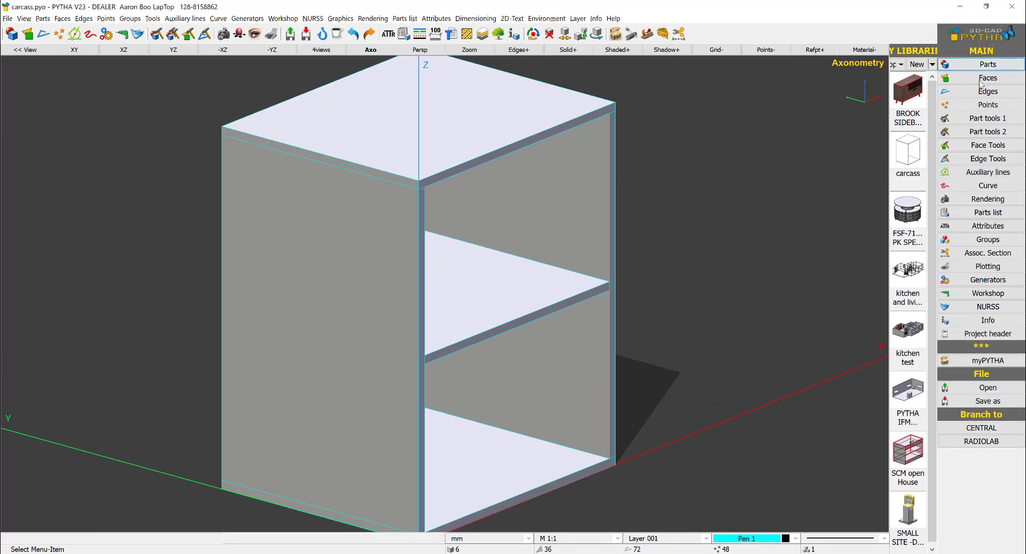
left_click(989, 293)
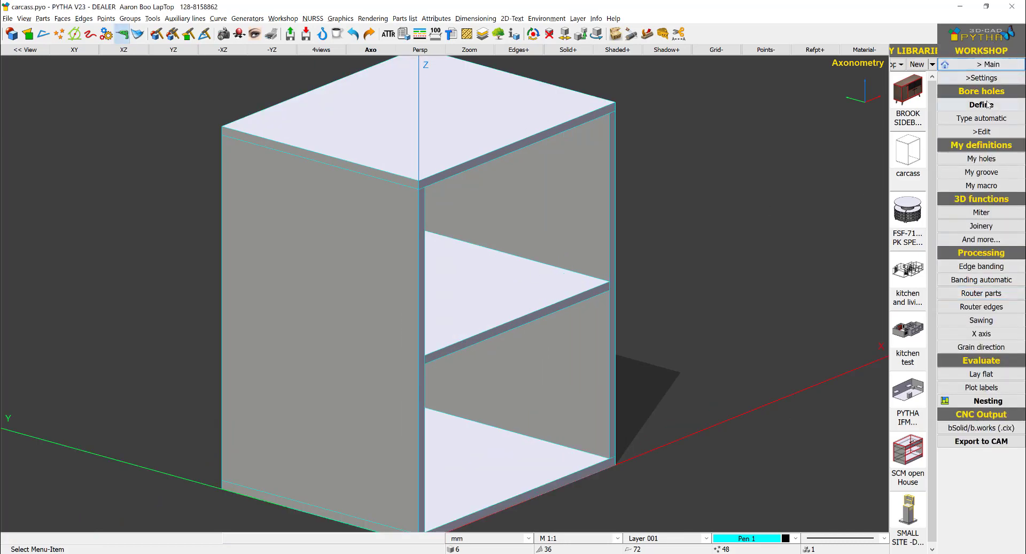
left_click(983, 104)
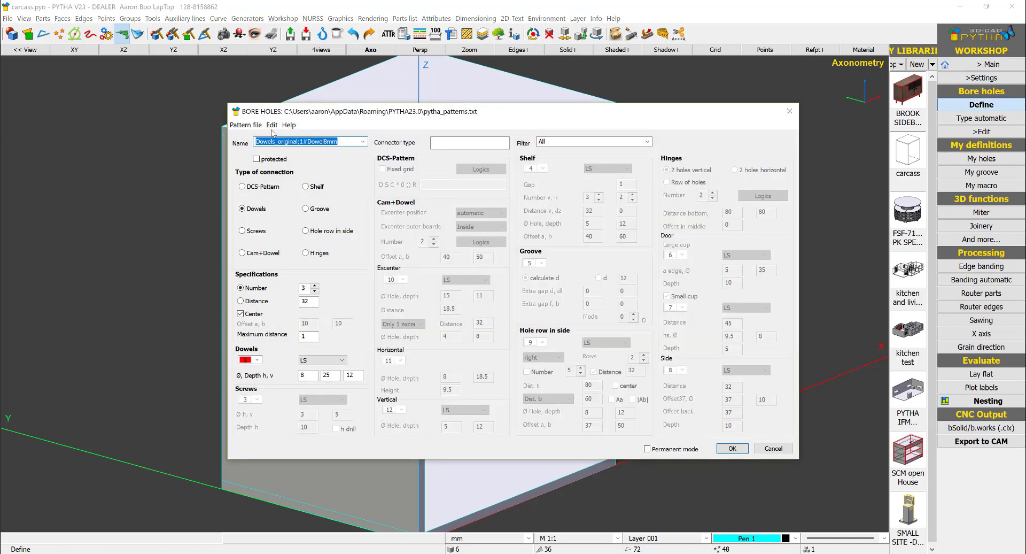
left_click(272, 125)
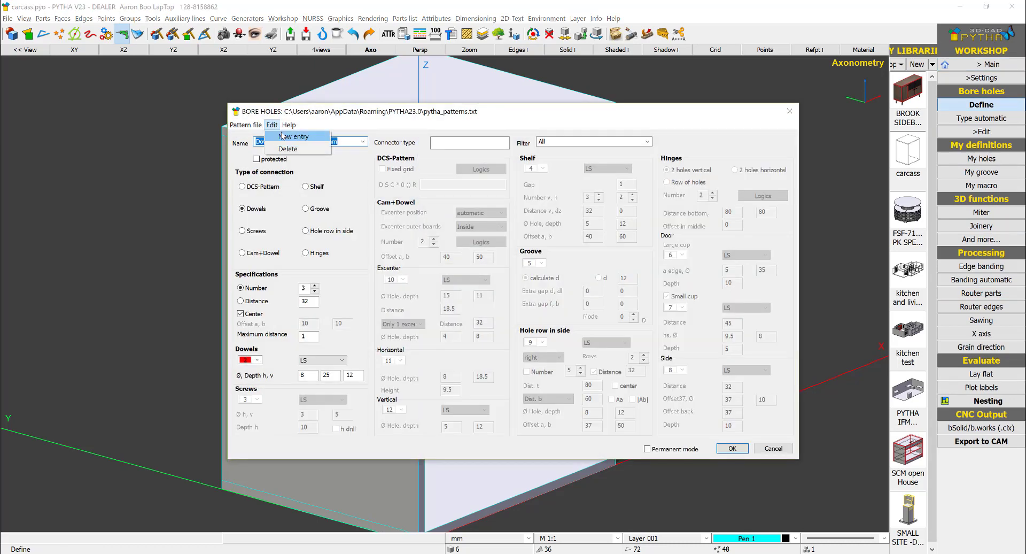
left_click(293, 137)
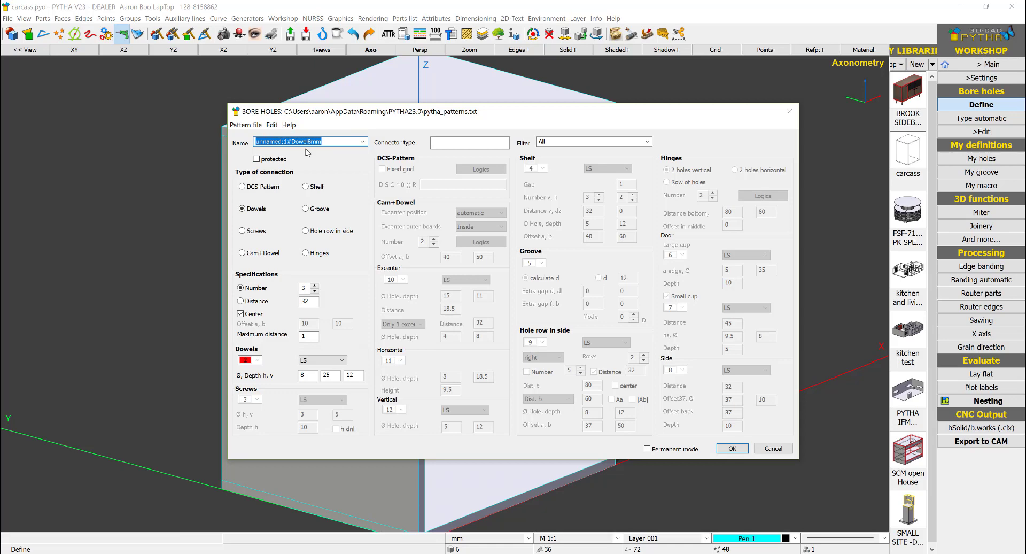
type("J12")
Step: Copy the part number 21808160ZN from the catalogue PDF and return to the bore hole definition
key("alt+Tab")
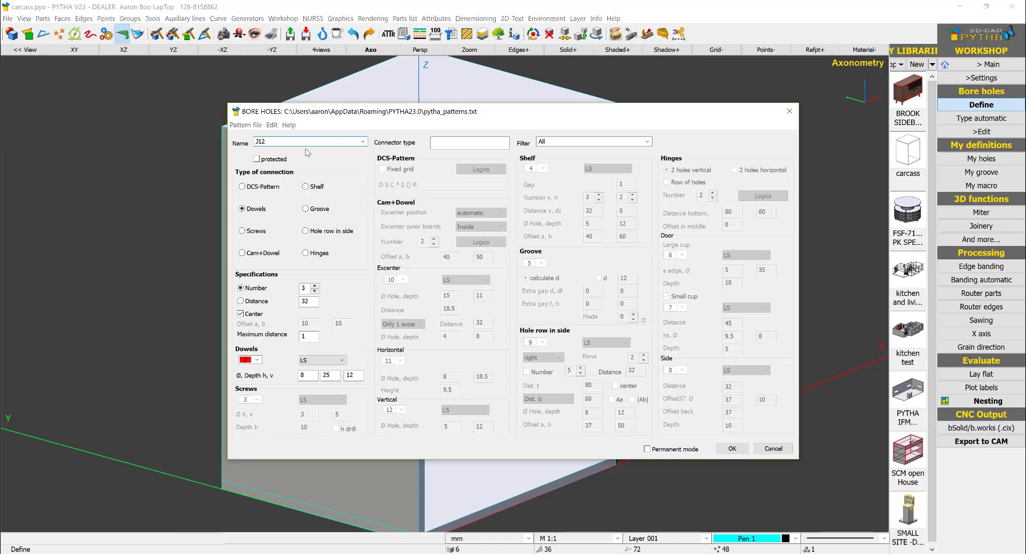
key("alt+Tab")
key("alt+Tab")
key("alt+Tab")
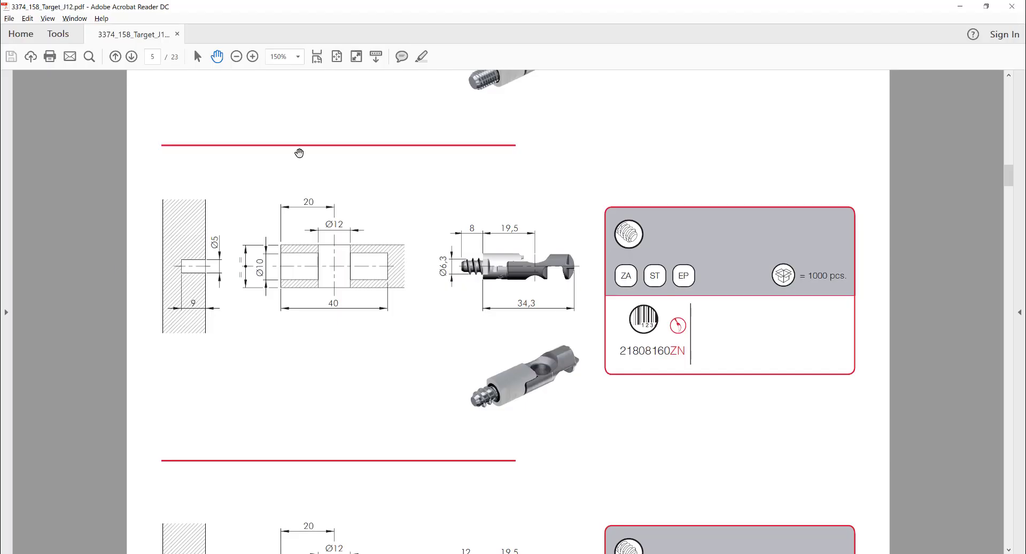
scroll(408, 243, "up", 1)
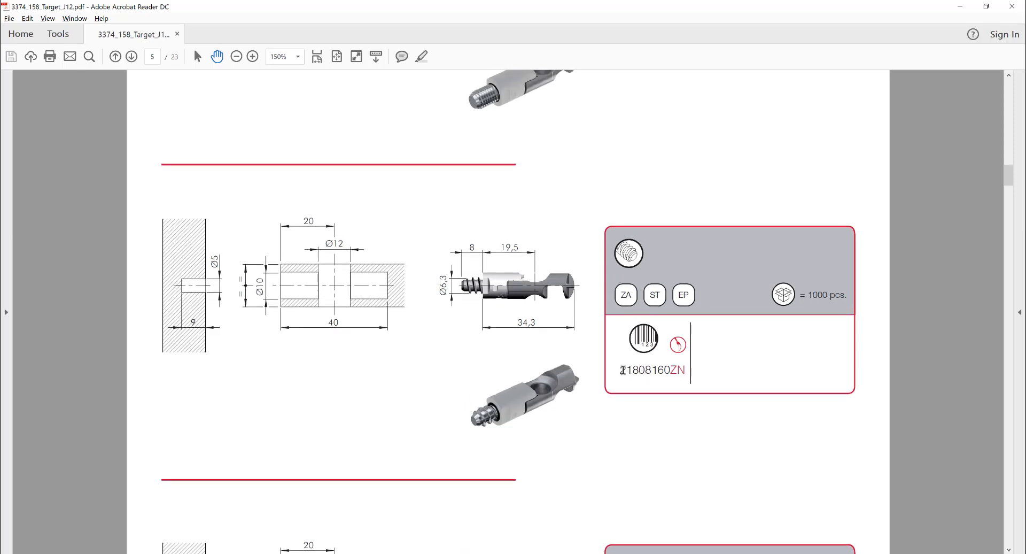
left_click_drag(620, 370, 684, 371)
key("ctrl+c")
key("alt+Tab")
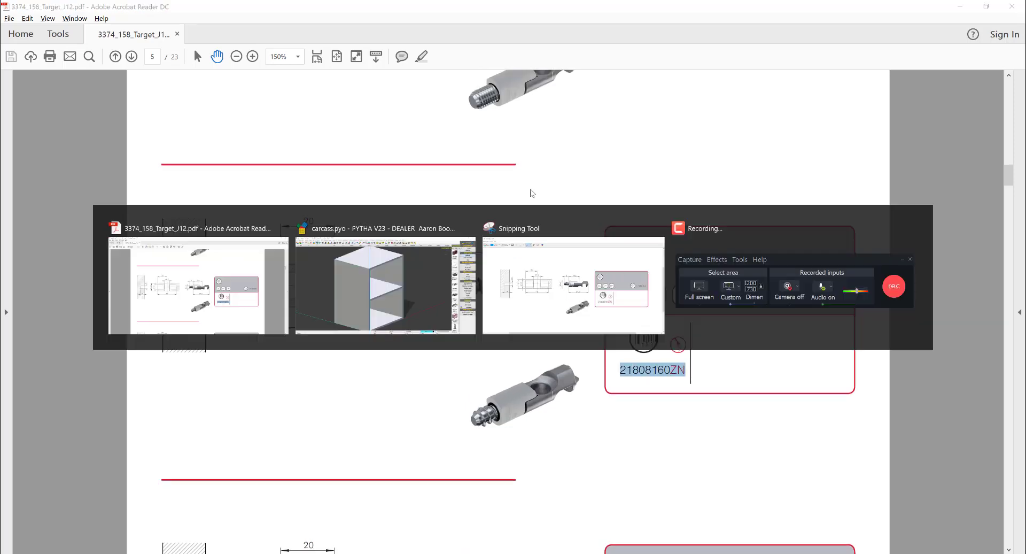
Step: Set the bore hole entry's name to 21808160ZN_J12#J12_21808160ZN
key("ctrl+v")
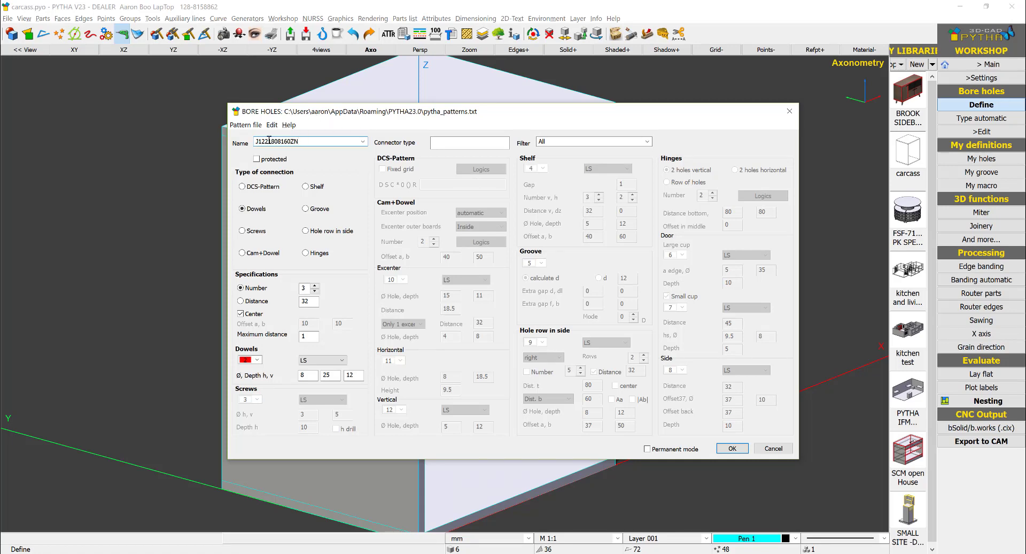
left_click_drag(310, 142, 197, 139)
key("ctrl+v")
type("_")
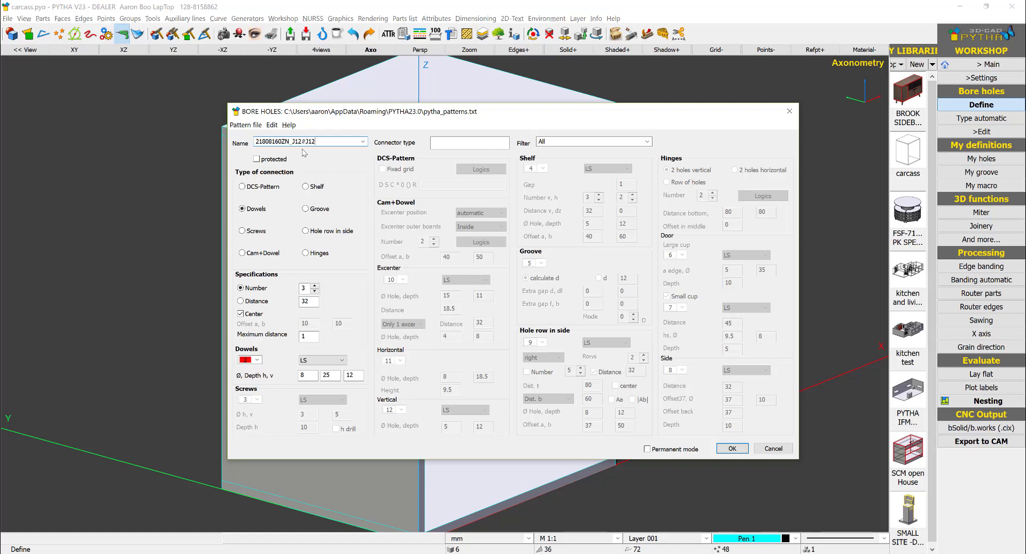
key("ctrl+v")
Step: Enter ITALIANA as the connector type, checking the manufacturer's name on the catalogue cover
left_click(462, 142)
left_click(603, 553)
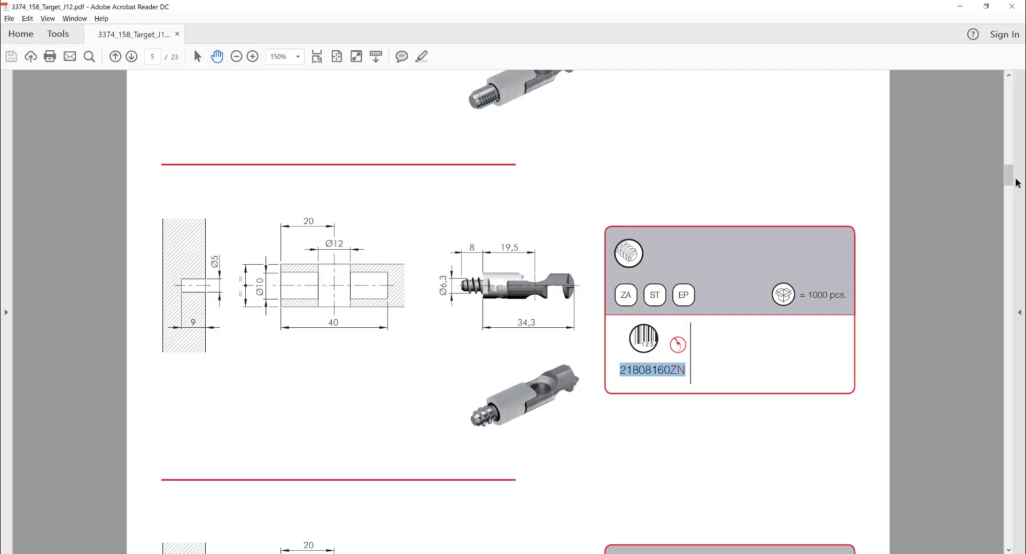
left_click_drag(1009, 176, 1004, 82)
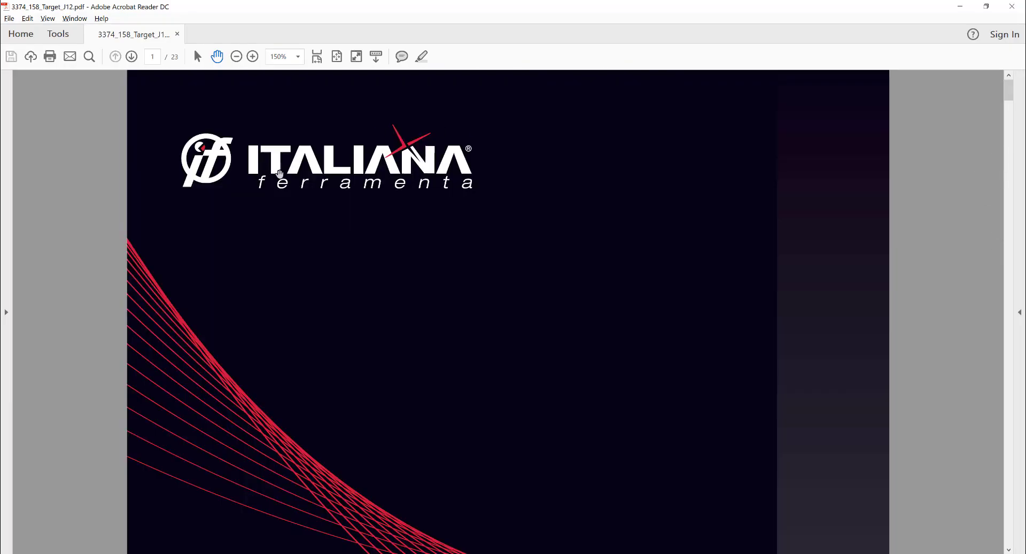
key("alt+Tab")
key("Caps_Lock")
type("ITA")
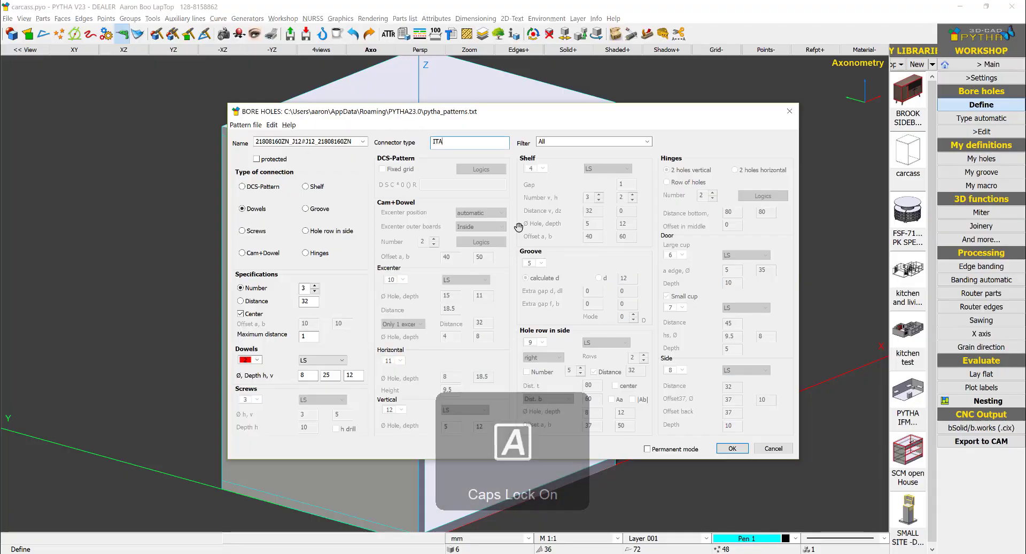
key("alt+Tab")
key("alt+Tab")
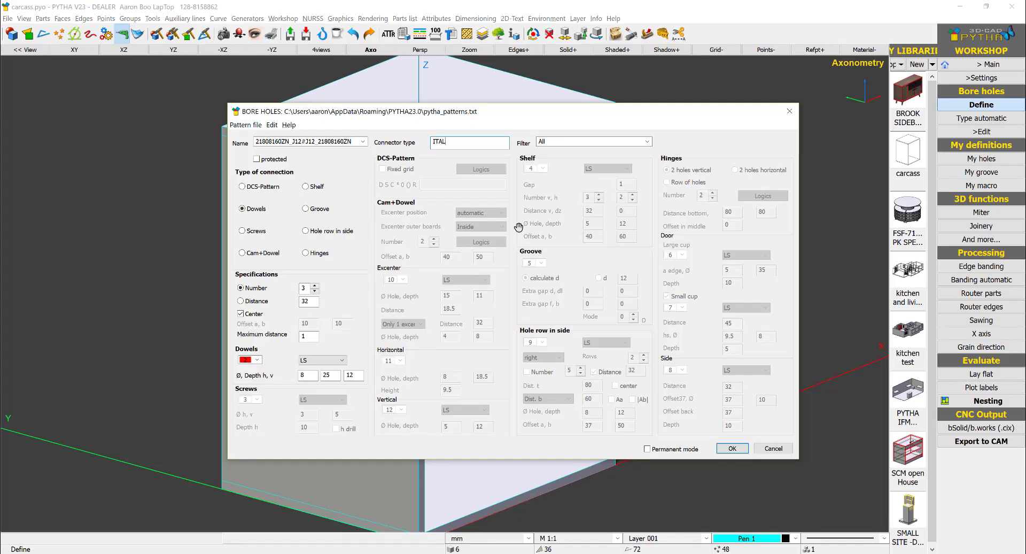
key("alt+Tab")
key("alt+Tab")
Step: Choose Cam+Dowel as the type of connection and set both offsets a and b to 30
left_click(246, 129)
left_click(252, 157)
left_click(270, 253)
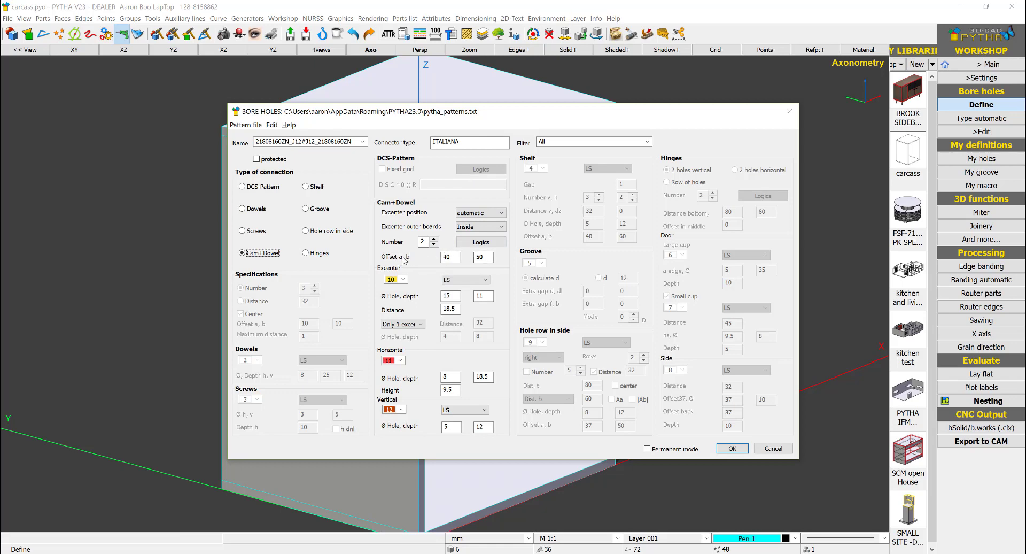
left_click_drag(455, 258, 331, 253)
type("30")
key("Tab")
type("30")
Step: Circle the Ø12 dimension in the connector snip and add a leader line with a handwritten, underlined label
left_click(456, 297)
key("alt+Tab")
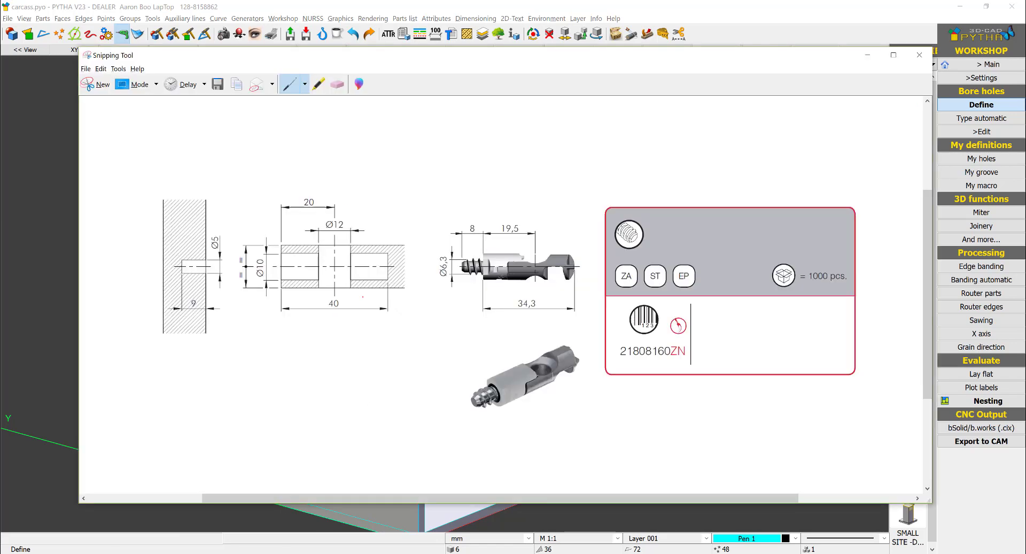
left_click_drag(358, 204, 356, 213)
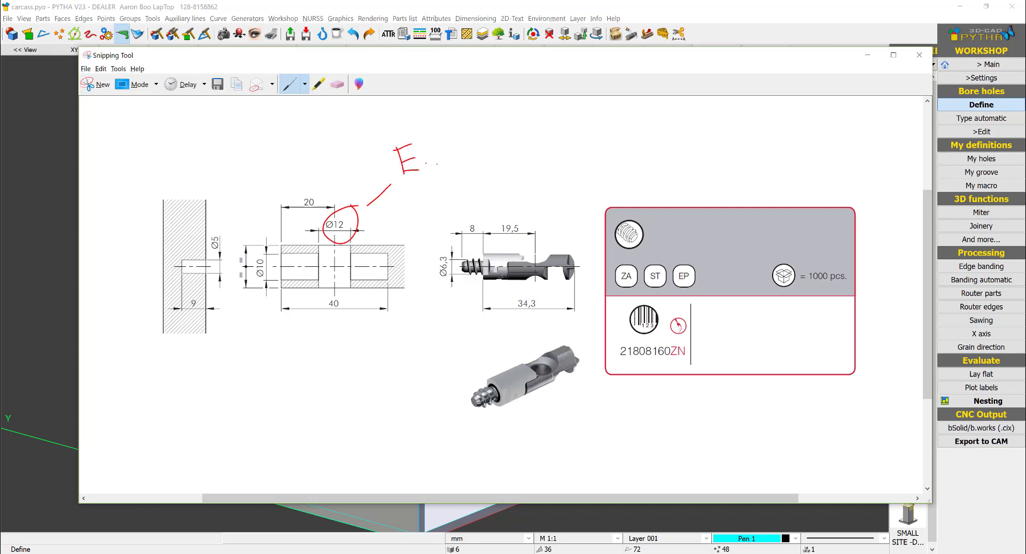
left_click_drag(470, 133, 466, 156)
mouse_move(481, 140)
left_mouse_down()
mouse_move(484, 153)
mouse_move(560, 128)
left_mouse_up()
left_click_drag(419, 183, 566, 143)
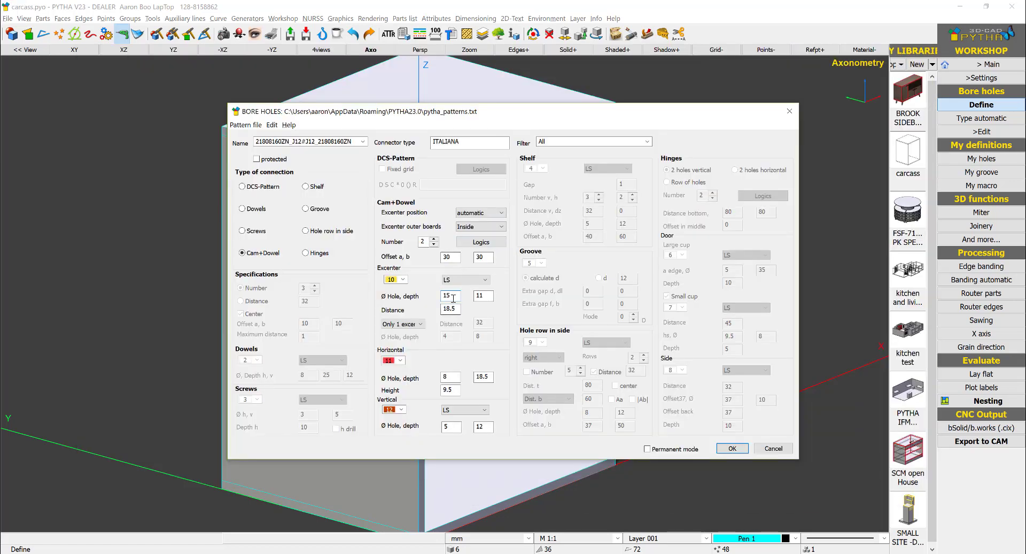
Step: Set the excenter hole diameter to 12
left_click_drag(453, 298, 401, 293)
type("12")
left_click_drag(482, 298, 465, 284)
Step: Switch to the connector snip, bracket the panel thickness and write "Depth = Panel thk" beside it with an arrow
key("alt+Tab")
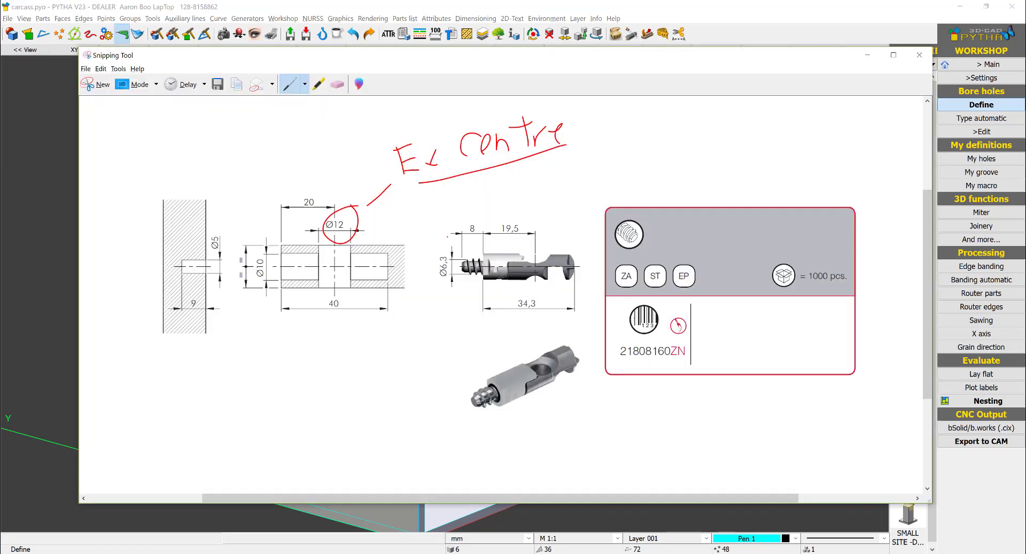
left_click_drag(399, 241, 430, 313)
left_click_drag(413, 337, 415, 363)
mouse_move(435, 352)
left_mouse_down()
mouse_move(437, 362)
mouse_move(465, 335)
left_mouse_up()
left_click_drag(463, 323, 437, 412)
left_click_drag(425, 398, 446, 397)
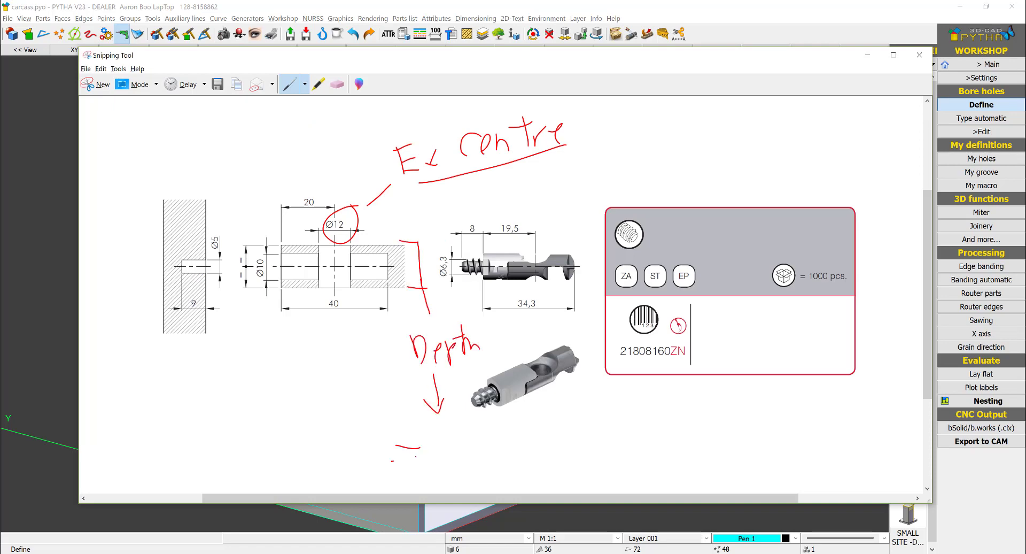
left_click_drag(416, 457, 418, 457)
mouse_move(438, 430)
left_mouse_down()
mouse_move(442, 455)
mouse_move(439, 443)
left_mouse_up()
mouse_move(452, 440)
left_mouse_down()
mouse_move(464, 449)
mouse_move(458, 466)
left_mouse_up()
left_click_drag(470, 446, 495, 463)
left_click_drag(507, 423, 511, 459)
mouse_move(533, 431)
left_mouse_down()
mouse_move(566, 426)
mouse_move(557, 452)
left_mouse_up()
mouse_move(561, 406)
left_mouse_down()
mouse_move(570, 453)
mouse_move(583, 452)
left_mouse_up()
mouse_move(586, 406)
left_mouse_down()
mouse_move(593, 450)
mouse_move(627, 443)
left_mouse_up()
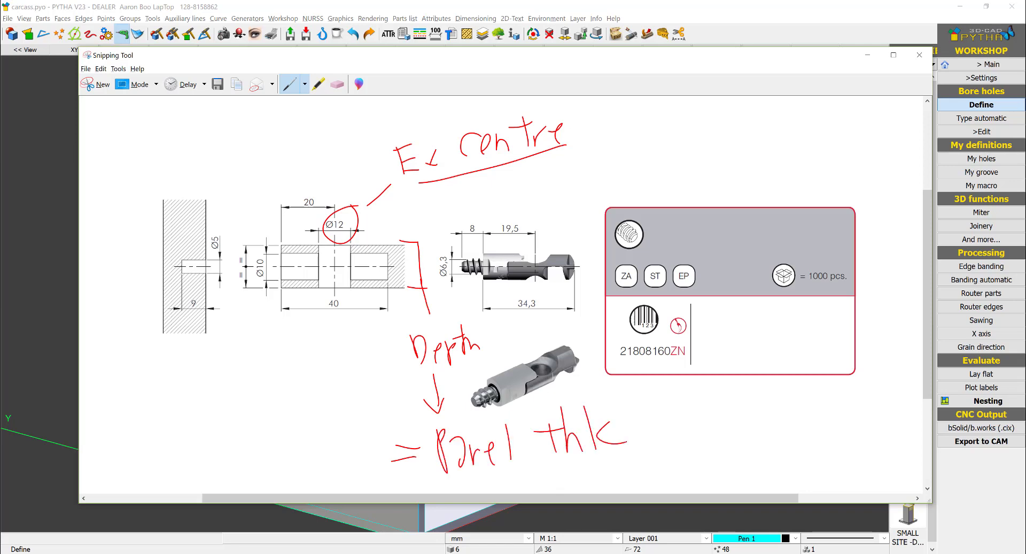
Step: Back in PYTHA, add 18MM after J12 in the pattern name and set the excenter hole depth to 18
key("alt+Tab")
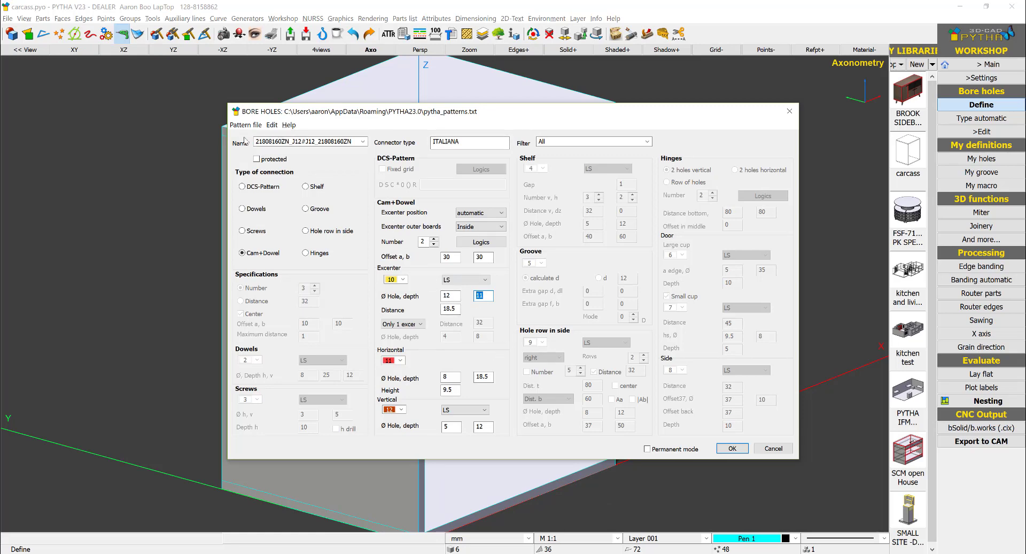
left_click(293, 141)
left_click(298, 141)
type("18MM")
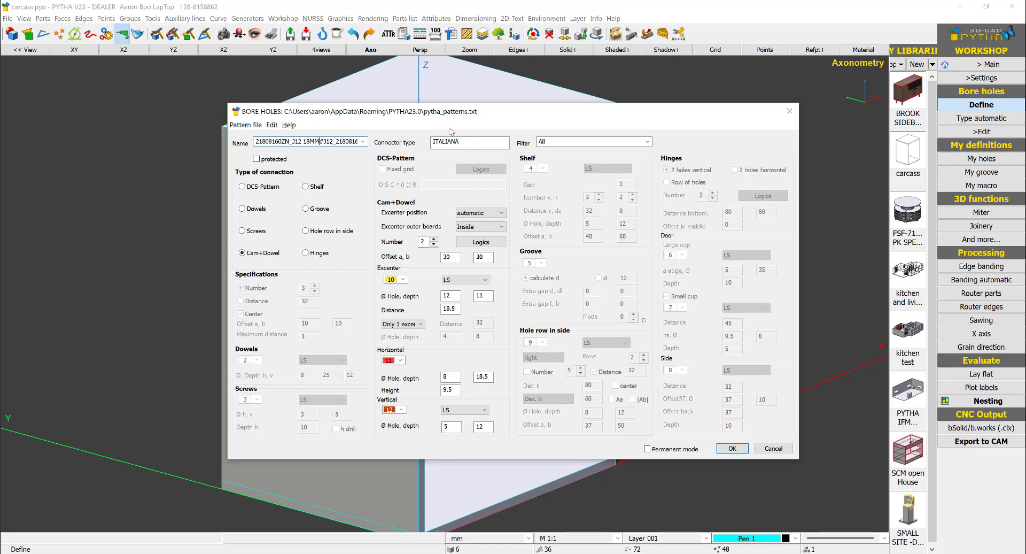
left_click_drag(485, 294, 440, 292)
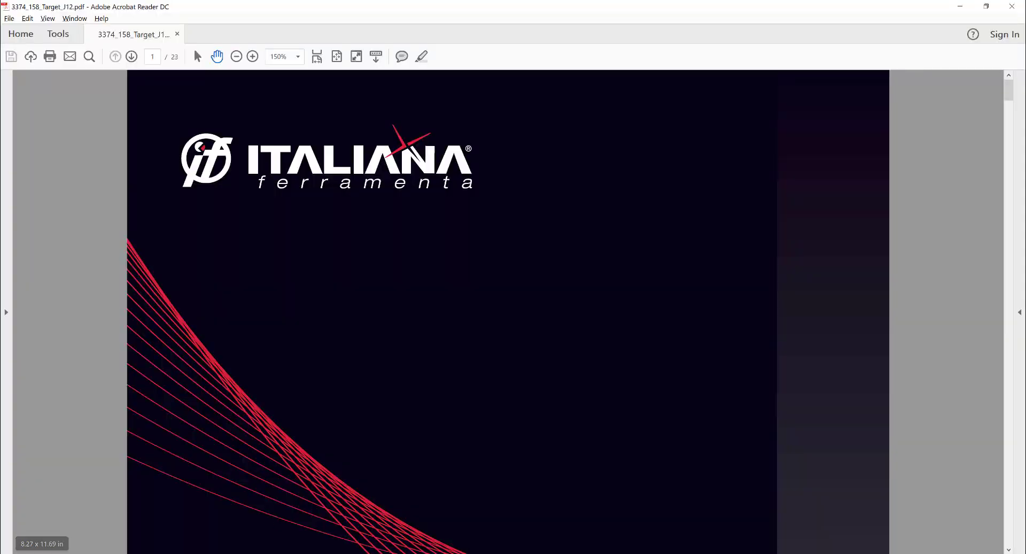
Step: In the connector snip, circle the 20 dimension and label it "Dist" with an arrow and an underline
key("alt+Tab")
mouse_move(316, 182)
left_mouse_down()
mouse_move(314, 213)
mouse_move(312, 180)
left_mouse_up()
left_click_drag(328, 118, 323, 158)
mouse_move(336, 100)
left_mouse_down()
mouse_move(339, 126)
mouse_move(410, 124)
left_mouse_up()
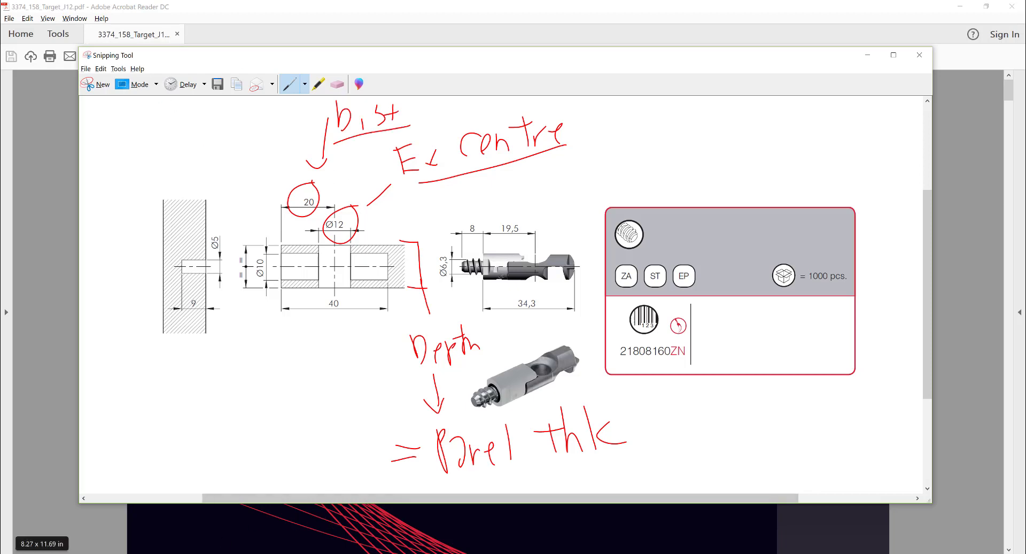
Step: Return to PYTHA's bore hole definition and set the excenter distance to 20
left_click(515, 553)
left_click(484, 553)
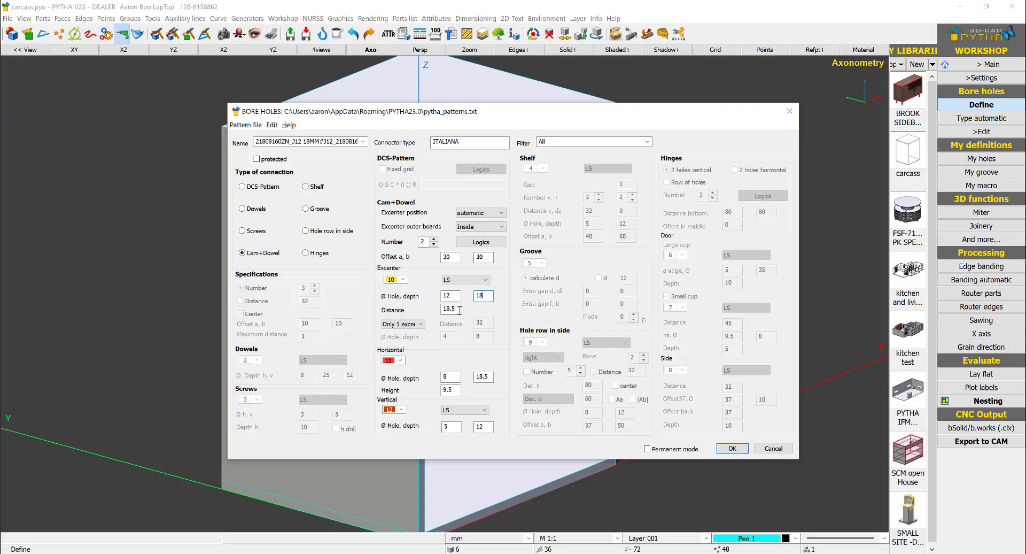
left_click_drag(459, 310, 394, 303)
type("20")
Step: Erase the excenter, distance and panel thickness annotations from the connector snip
left_click(268, 553)
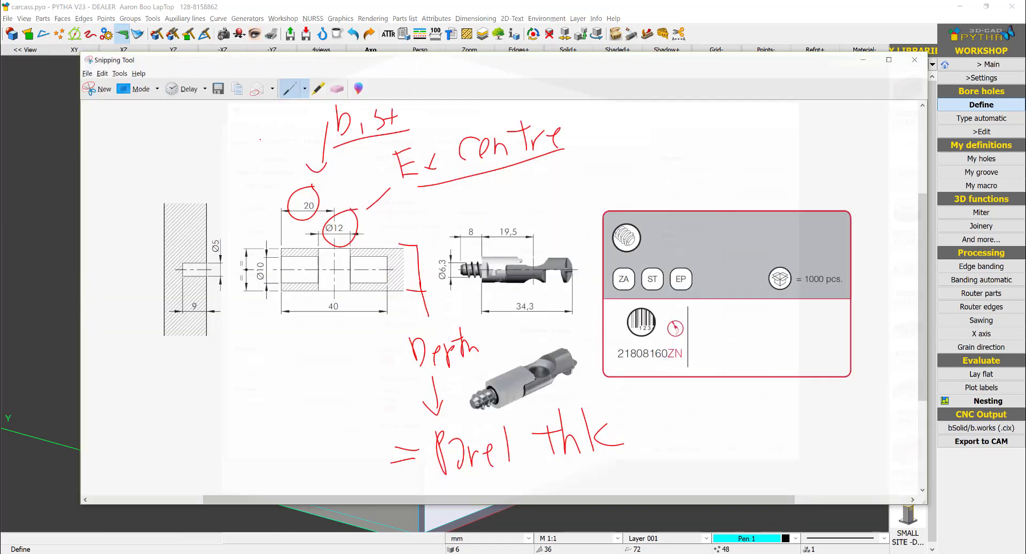
left_click(338, 84)
mouse_move(383, 110)
left_mouse_down()
mouse_move(308, 179)
mouse_move(321, 138)
mouse_move(342, 234)
mouse_move(422, 157)
mouse_move(363, 183)
mouse_move(471, 147)
mouse_move(411, 143)
mouse_move(390, 120)
mouse_move(560, 129)
mouse_move(460, 247)
mouse_move(446, 350)
mouse_move(426, 357)
mouse_move(406, 461)
mouse_move(537, 442)
mouse_move(508, 440)
mouse_move(546, 422)
mouse_move(510, 453)
left_mouse_up()
left_click(475, 449)
left_click(489, 453)
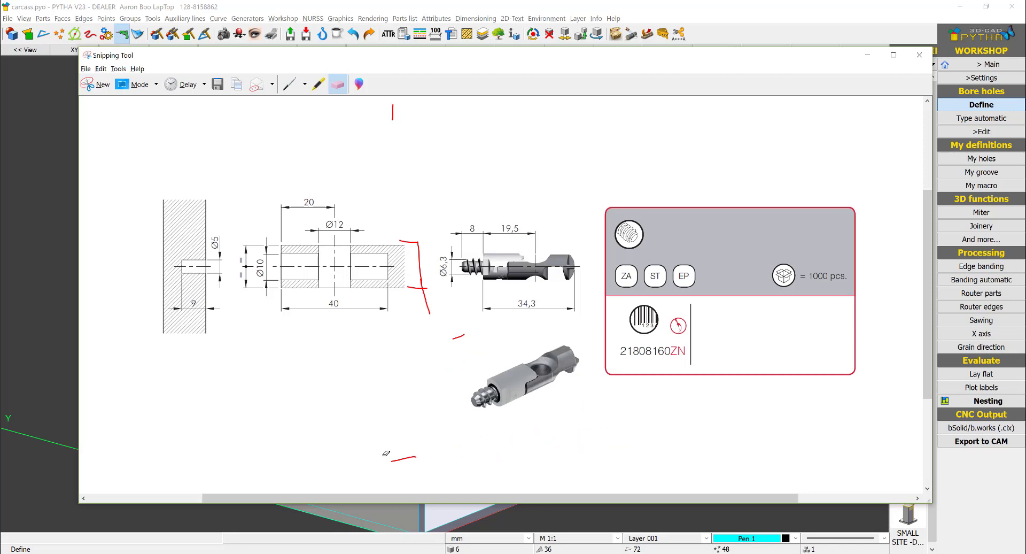
left_click(411, 288)
left_click(426, 296)
left_click(416, 243)
left_click_drag(424, 264, 471, 325)
Step: Circle the Ø10 dimension in the snip with the pen and label it "Horz" with a double underline
left_click(289, 84)
mouse_move(252, 287)
left_mouse_down()
mouse_move(263, 254)
mouse_move(253, 350)
left_mouse_up()
mouse_move(230, 392)
left_mouse_down()
mouse_move(238, 415)
mouse_move(286, 391)
left_mouse_up()
left_click_drag(289, 389, 313, 397)
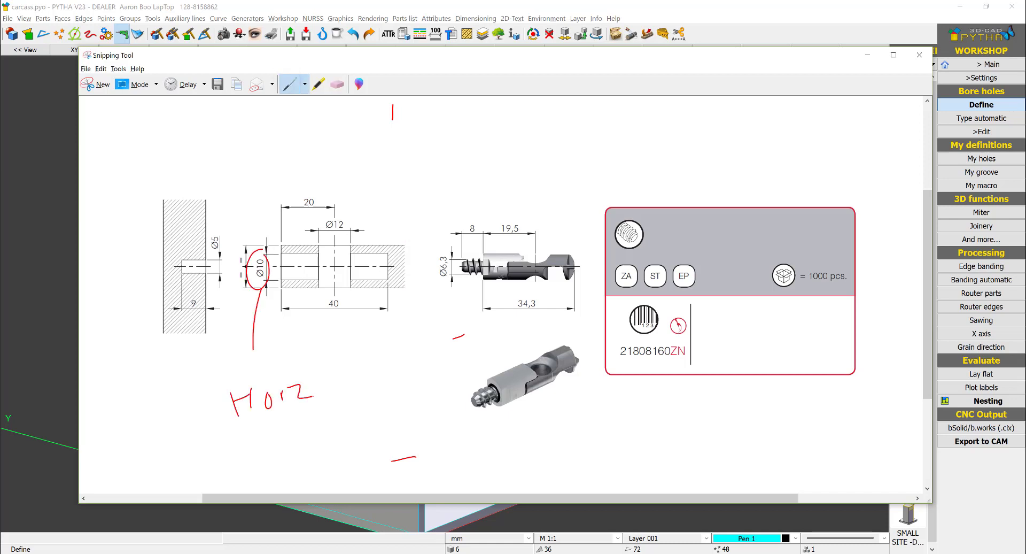
left_click_drag(232, 436, 331, 408)
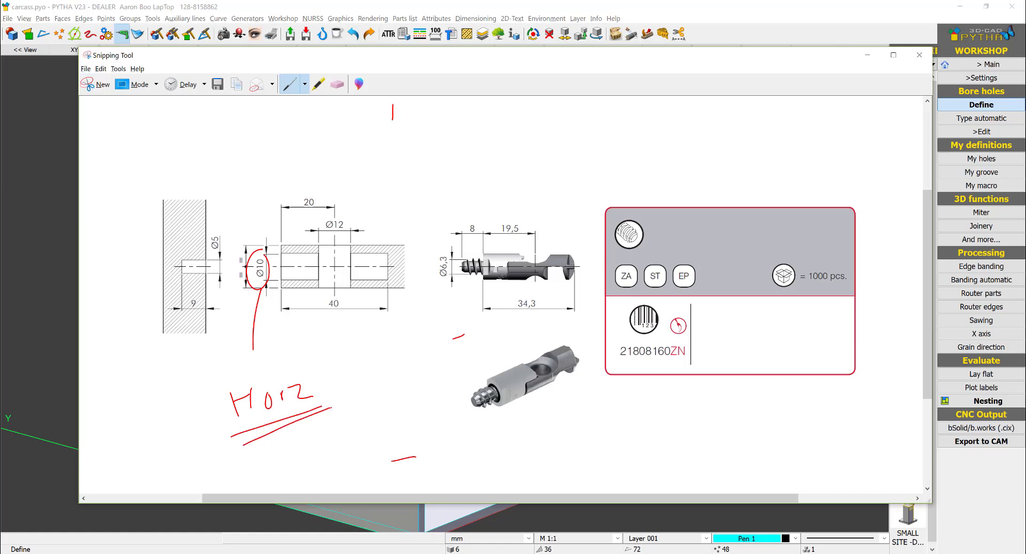
Step: Circle the 40 dimension in the snip and connect it to a handwritten "Depth" label
mouse_move(314, 316)
left_mouse_down()
mouse_move(341, 294)
mouse_move(361, 345)
left_mouse_up()
left_click_drag(360, 355, 368, 379)
left_click_drag(380, 371, 401, 391)
mouse_move(396, 363)
left_mouse_down()
mouse_move(400, 383)
mouse_move(420, 351)
left_mouse_up()
mouse_move(415, 342)
left_mouse_down()
mouse_move(413, 379)
mouse_move(434, 372)
left_mouse_up()
left_click_drag(439, 355, 449, 353)
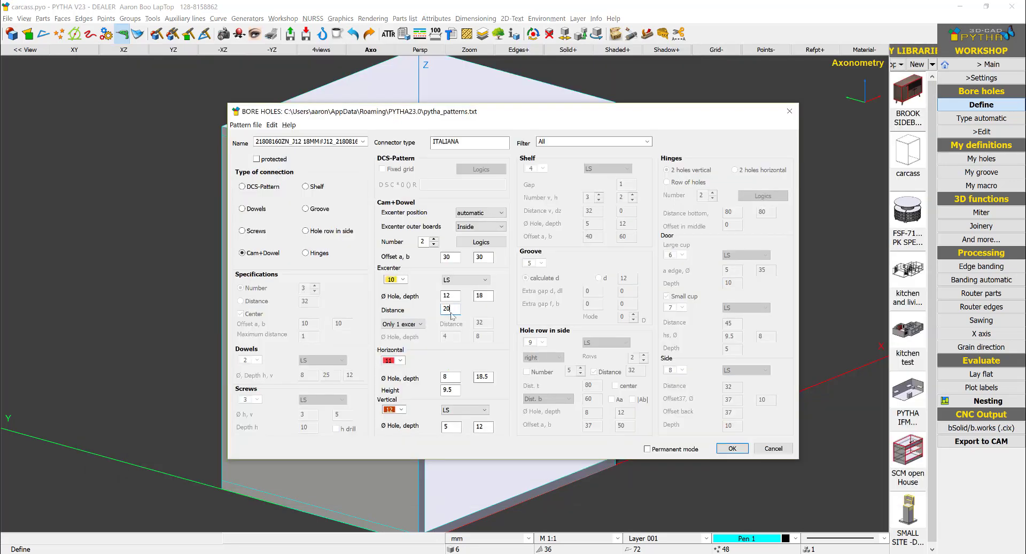
Step: Set the horizontal hole diameter to 10 and its depth to 40 in the bore hole definition
double_click(452, 376)
type("10")
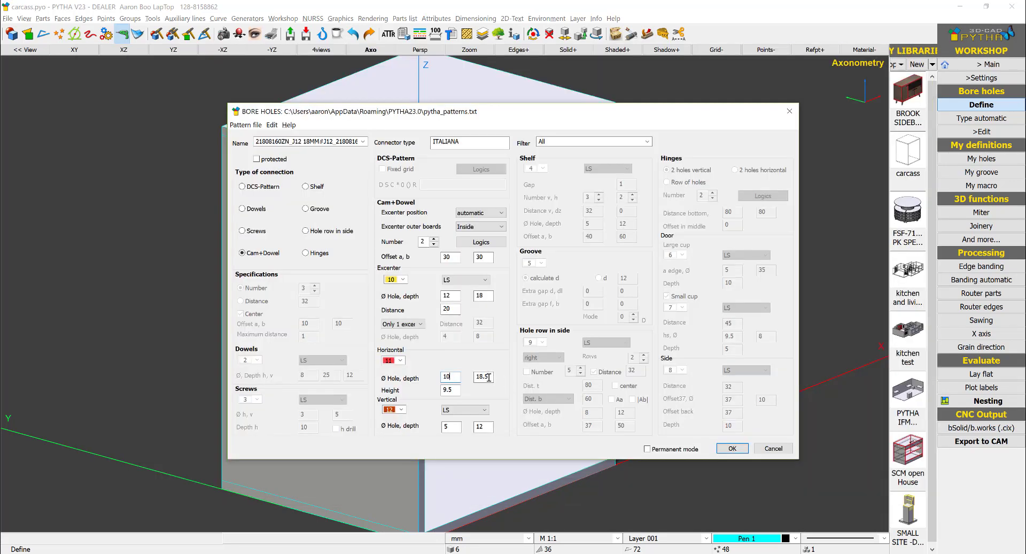
left_click(491, 377)
left_click_drag(491, 378, 360, 341)
type("40")
Step: In the snip, mark the distance from the hole axis to the panel face and label it "1/2 Panel thk", underlined
key("alt+Tab")
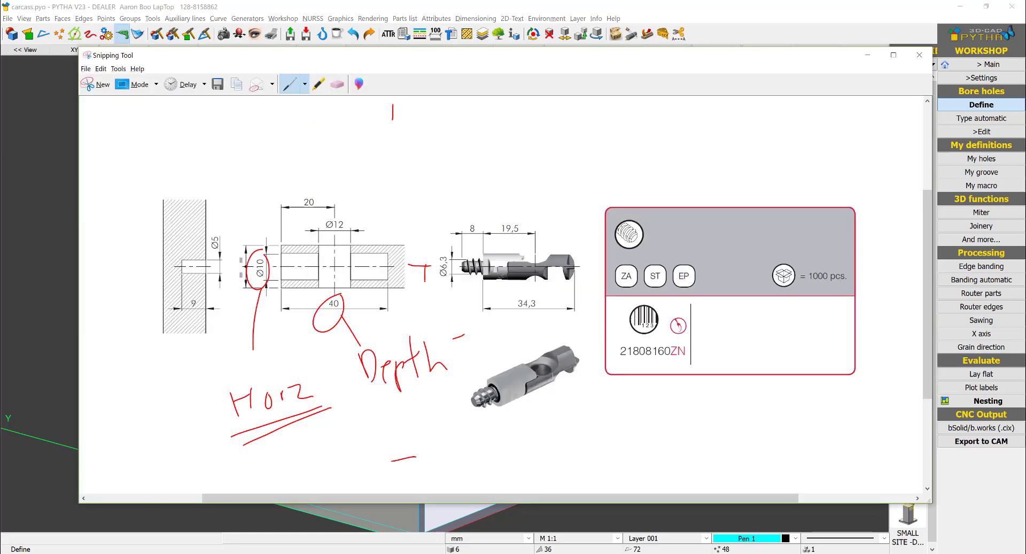
mouse_move(408, 289)
left_mouse_down()
mouse_move(432, 286)
mouse_move(486, 179)
left_mouse_up()
left_click_drag(515, 133, 519, 163)
left_click_drag(541, 131, 515, 184)
left_click_drag(526, 171, 540, 166)
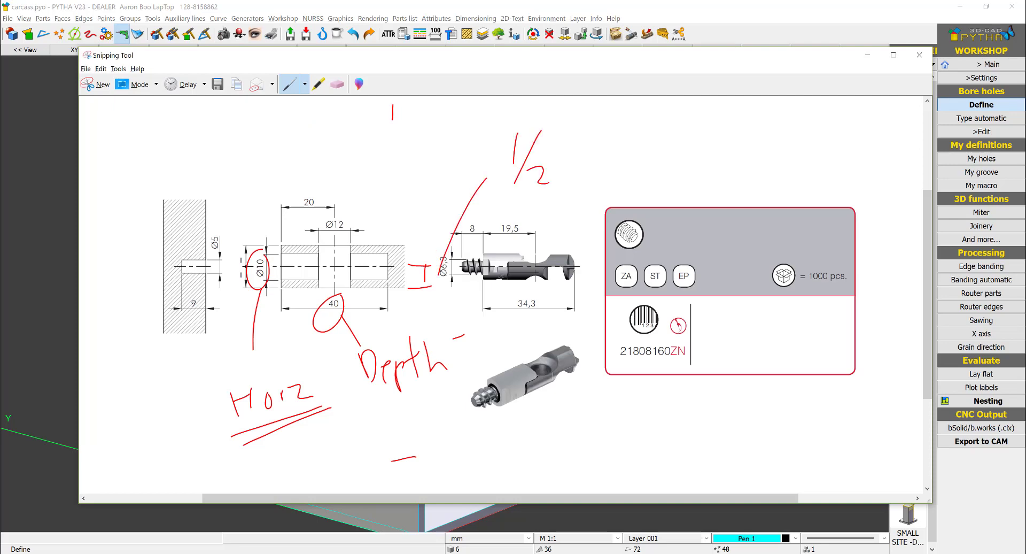
left_click_drag(579, 128, 578, 167)
mouse_move(579, 131)
left_mouse_down()
mouse_move(584, 150)
mouse_move(611, 161)
mouse_move(644, 144)
left_mouse_up()
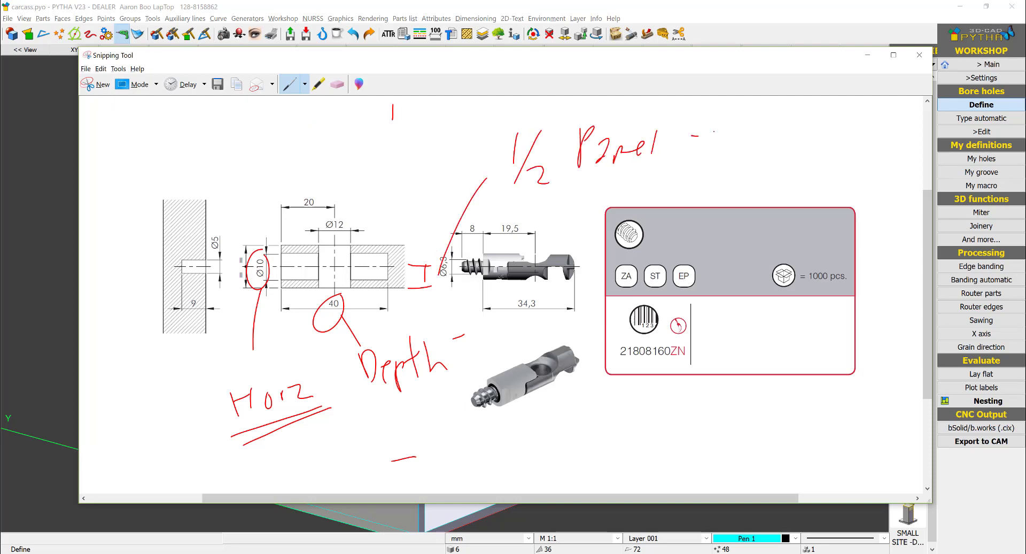
left_click_drag(708, 119, 702, 155)
mouse_move(715, 129)
left_mouse_down()
mouse_move(710, 149)
mouse_move(721, 149)
left_mouse_up()
mouse_move(743, 123)
left_mouse_down()
mouse_move(740, 147)
mouse_move(760, 147)
left_mouse_up()
left_click_drag(573, 184, 762, 168)
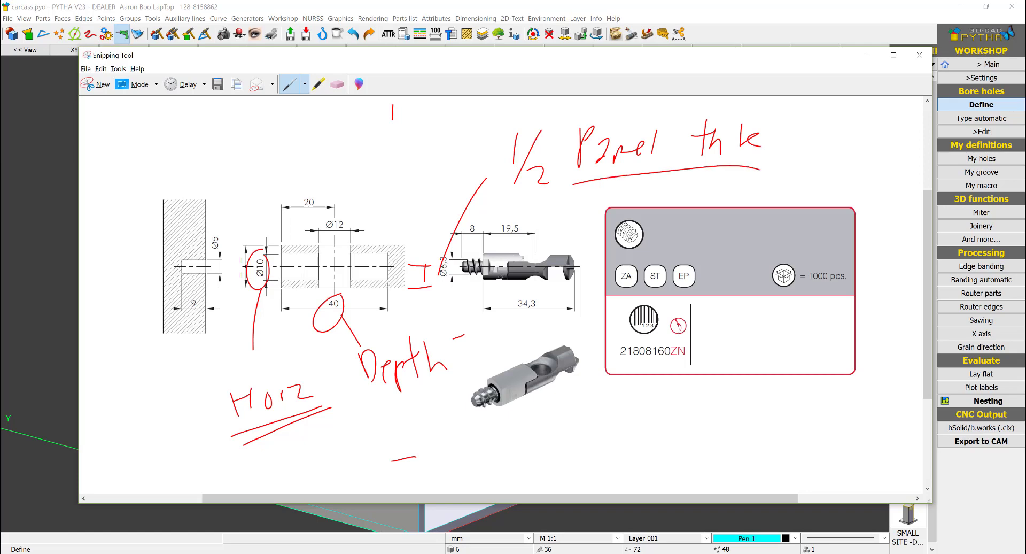
Step: Return to the bore hole definition and set the horizontal hole height to 9
key("alt+Tab")
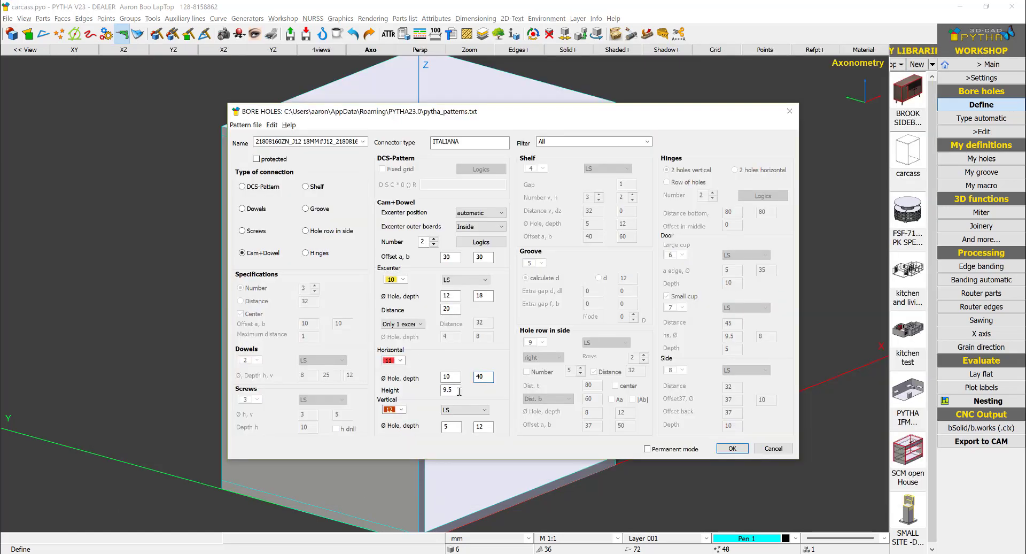
left_click_drag(459, 391, 426, 389)
Step: Circle the side panel's Ø5 by 9 hole detail in the snip and write "Vert" above it
key("alt+Tab")
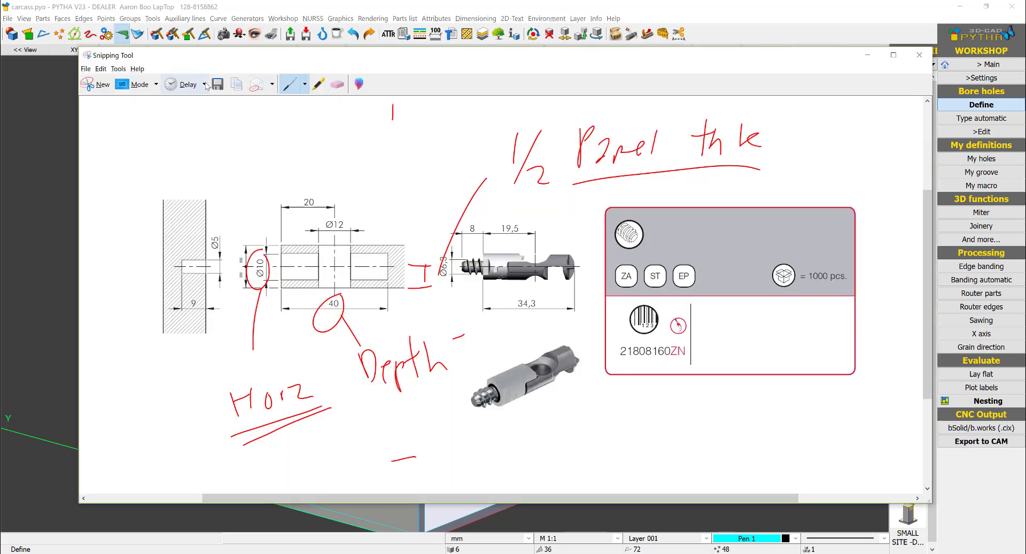
mouse_move(216, 210)
left_mouse_down()
mouse_move(199, 335)
mouse_move(200, 217)
left_mouse_up()
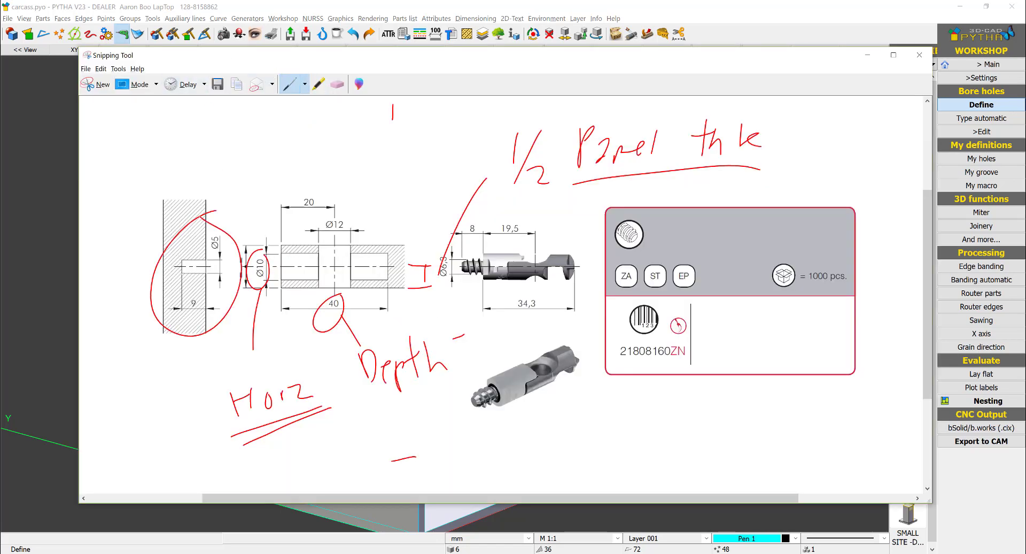
mouse_move(128, 130)
left_mouse_down()
mouse_move(159, 132)
mouse_move(181, 161)
left_mouse_up()
mouse_move(186, 143)
left_mouse_down()
mouse_move(190, 162)
mouse_move(207, 138)
left_mouse_up()
left_click_drag(202, 122, 211, 158)
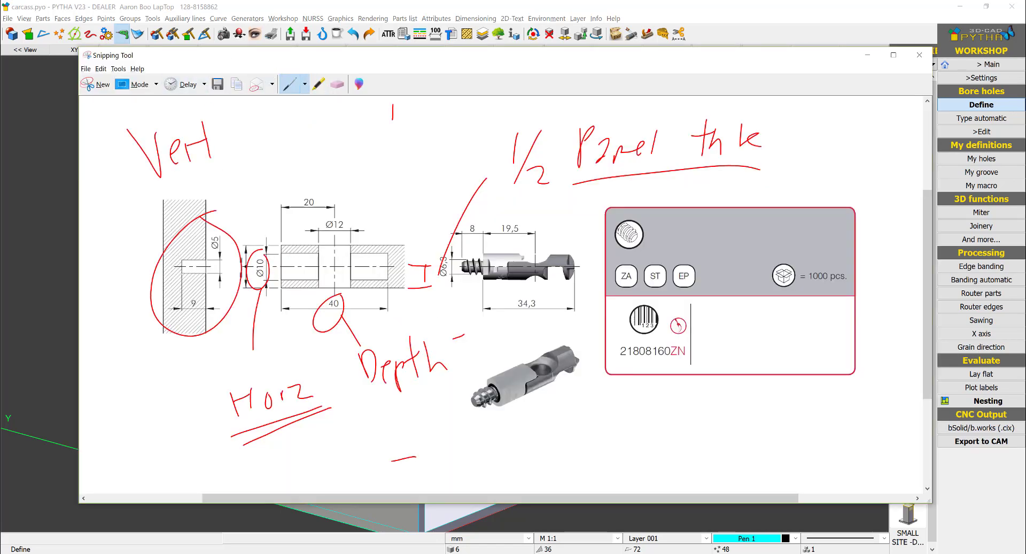
Step: Recheck the snip's vertical hole dimensions and set the vertical hole depth to 10 in the bore hole definition
key("alt+Tab")
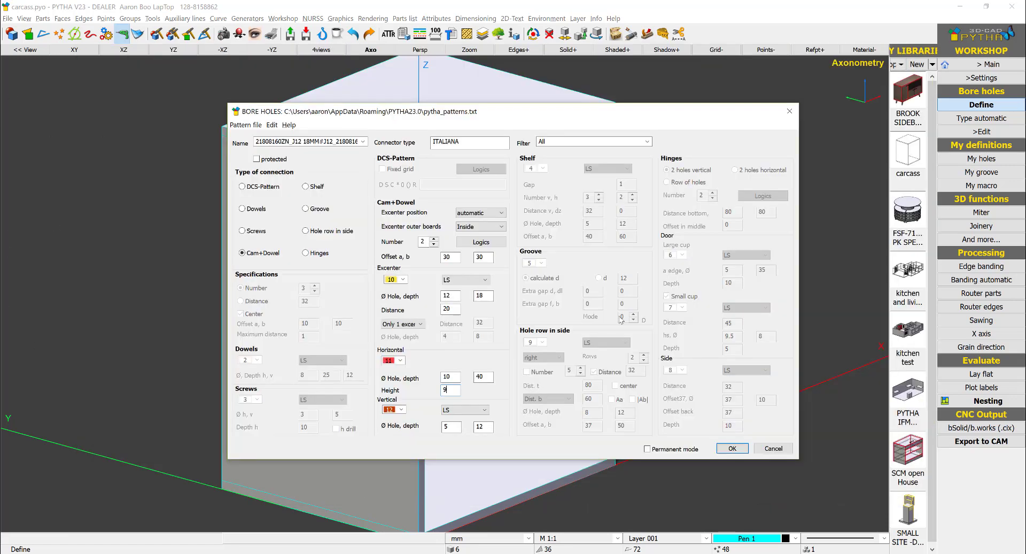
key("alt+Tab")
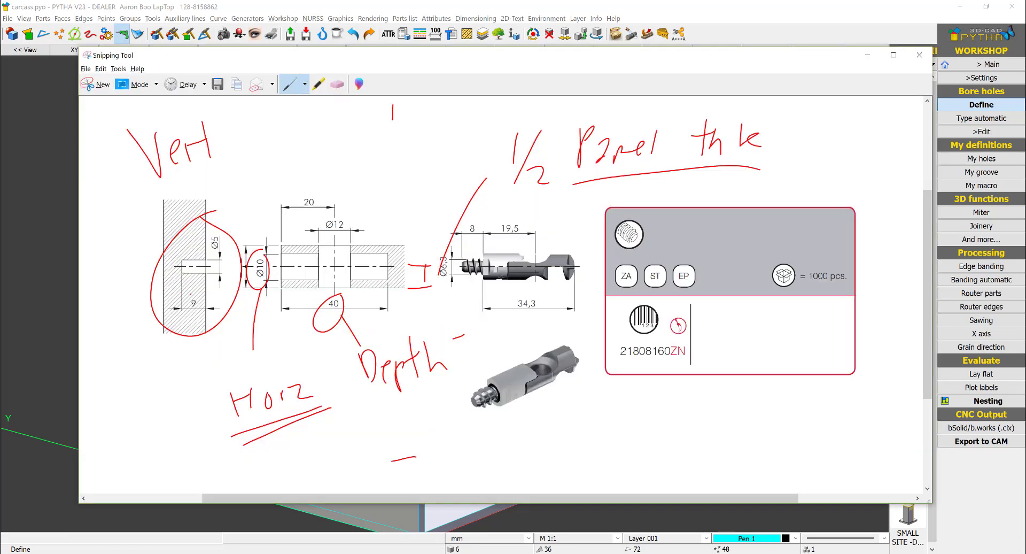
key("alt+Tab")
left_click_drag(483, 428, 378, 418)
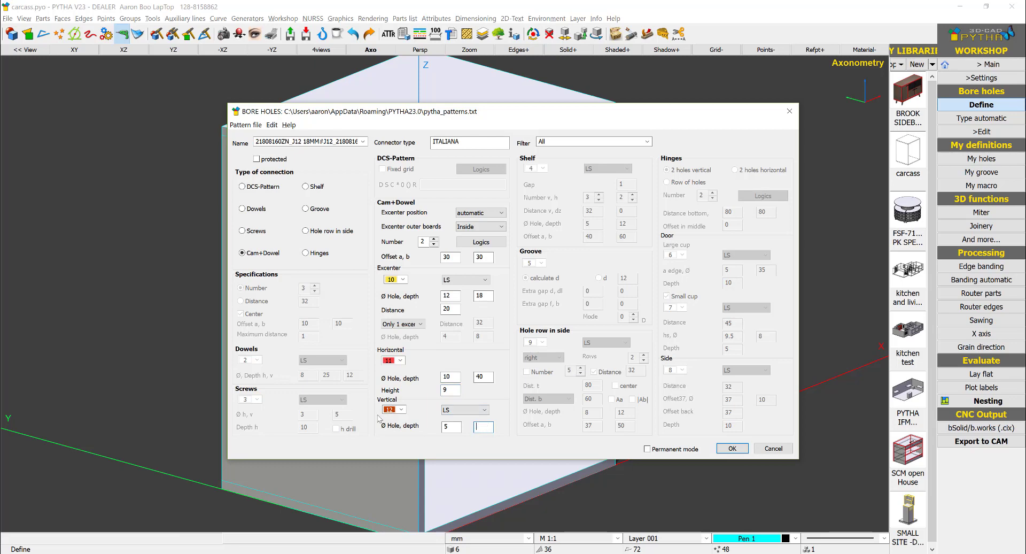
Step: Save the pattern file and accept the bore hole definition
left_click(251, 125)
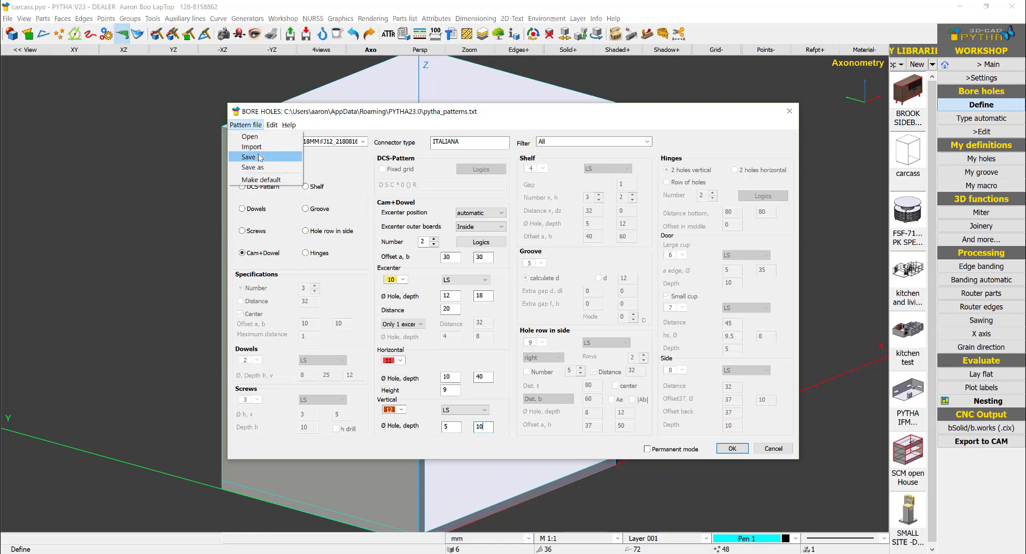
left_click(257, 158)
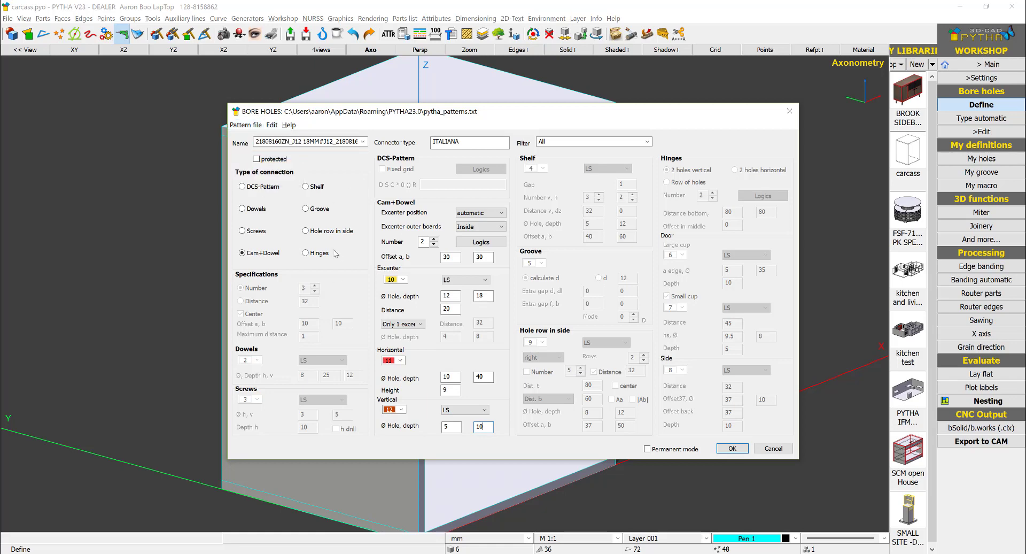
left_click(732, 449)
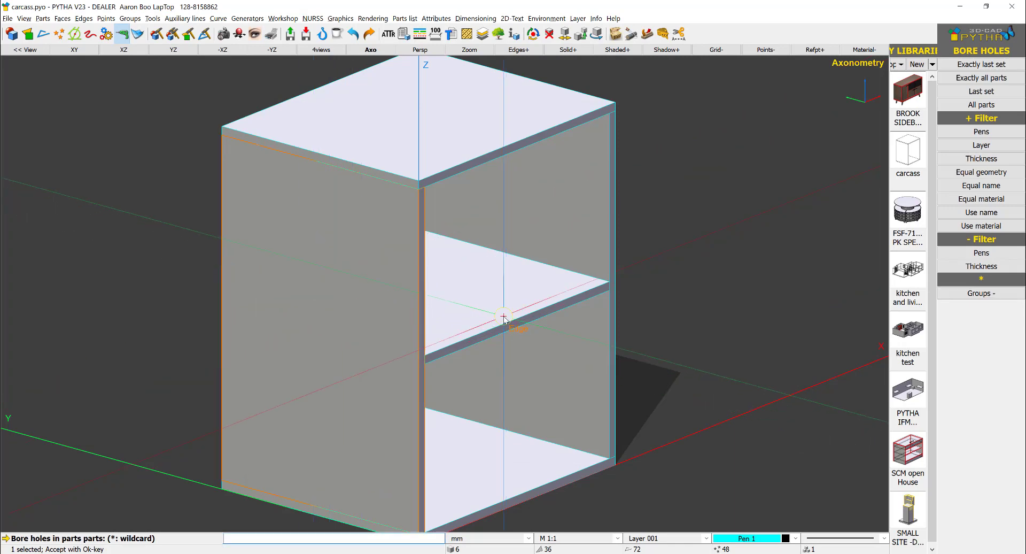
Step: Apply the bore holes to the middle shelf and the carcass side panels
left_click(505, 319)
left_click(588, 209)
right_click(668, 191)
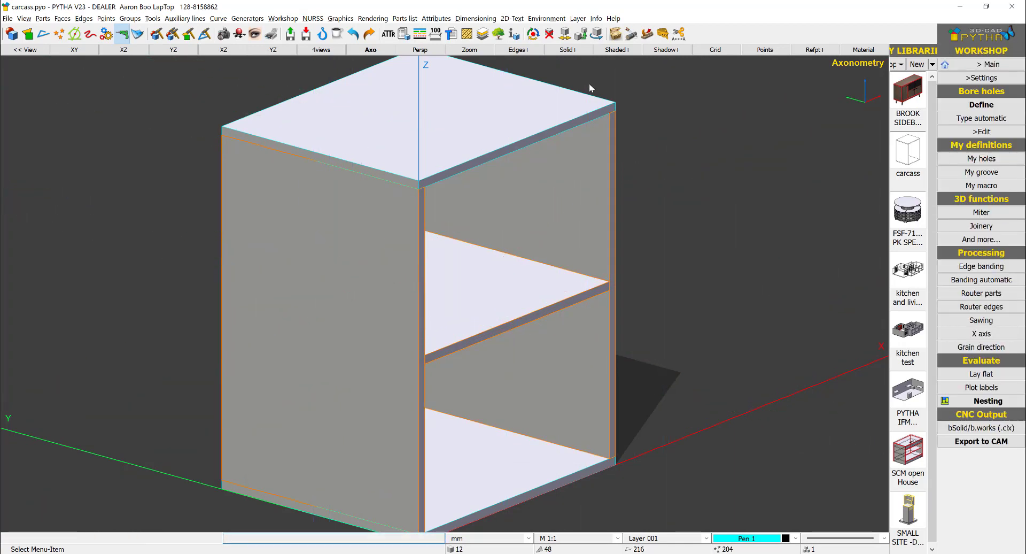
Step: Reduce the solid display and inspect the bore holes where the middle shelf meets the side panel
left_click(568, 50)
scroll(394, 360, "down", 3)
scroll(388, 361, "up", 6)
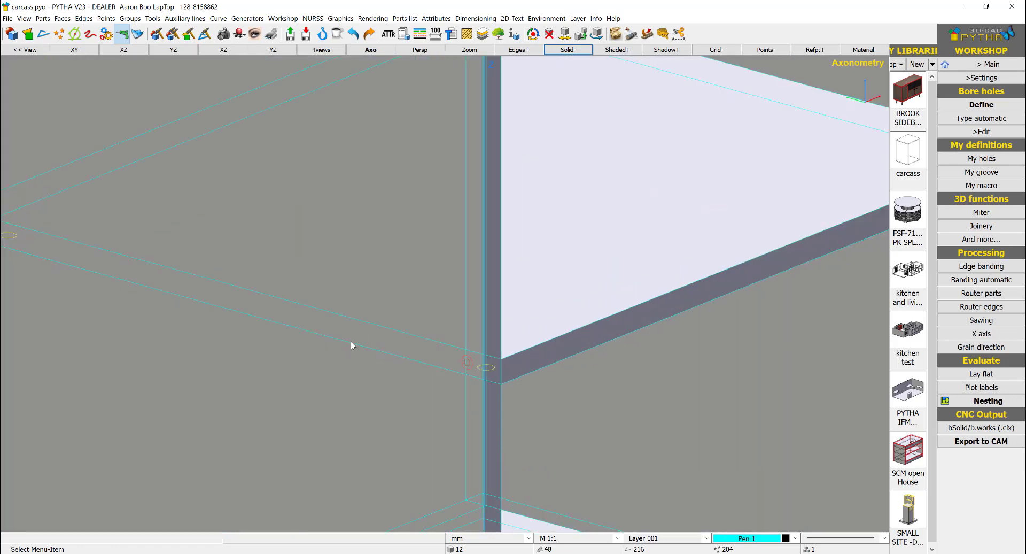
mouse_move(351, 341)
middle_mouse_down()
mouse_move(414, 343)
mouse_move(339, 344)
mouse_move(338, 332)
middle_mouse_up()
scroll(339, 332, "up", 3)
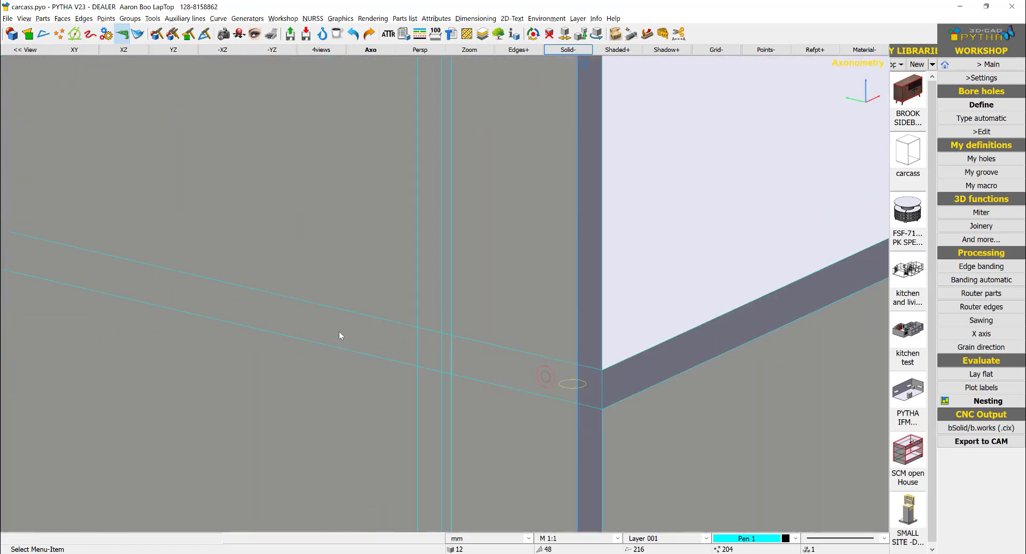
scroll(352, 325, "down", 6)
scroll(429, 102, "down", 3)
Step: Generate a parts list for the whole carcass
left_click(405, 34)
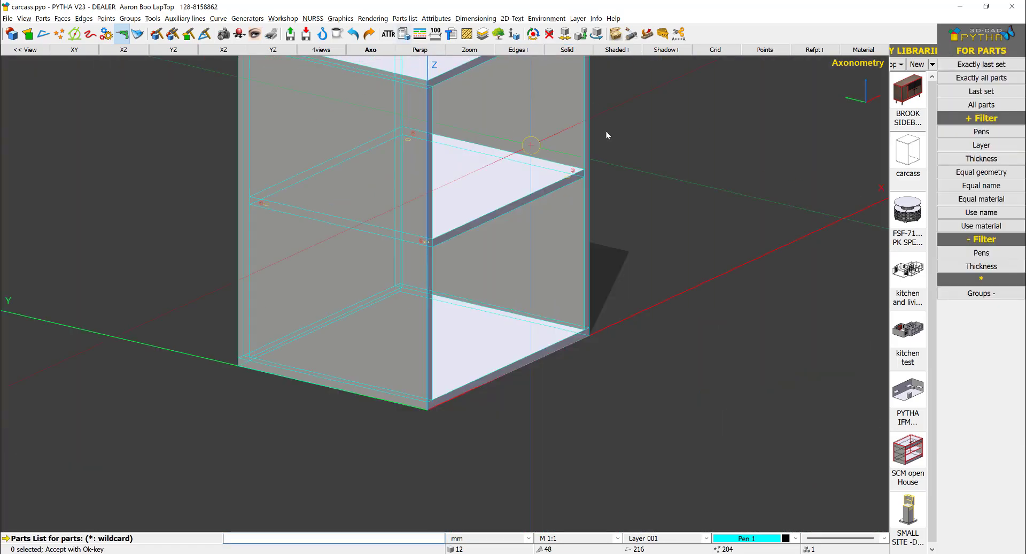
scroll(550, 171, "down", 2)
middle_click_drag(545, 216, 506, 292)
scroll(560, 163, "down", 1)
left_click_drag(609, 88, 279, 386)
right_click(278, 390)
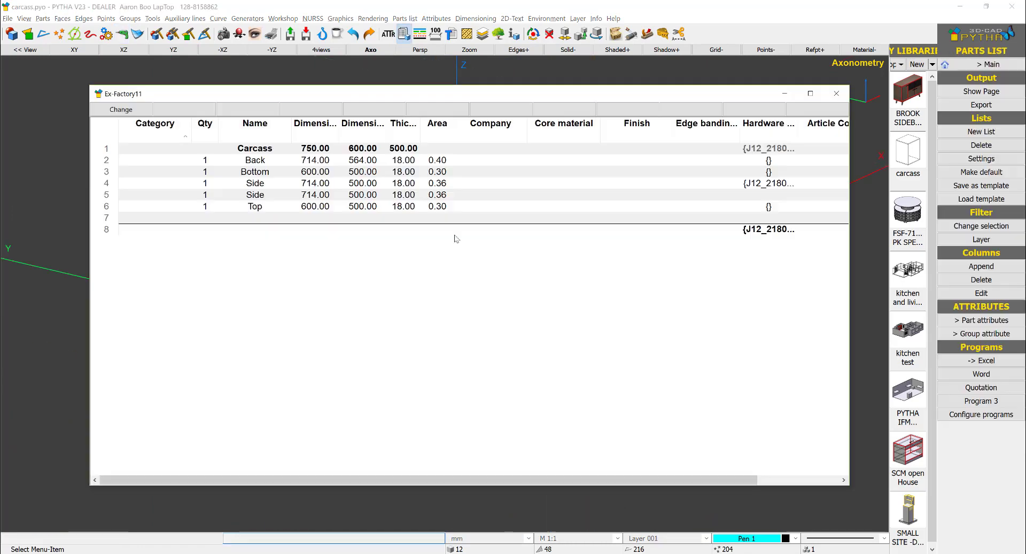
Step: Widen the Hardware aggregate column to read its connector entries, and close the parts list
scroll(738, 167, "right", 2)
double_click(762, 135)
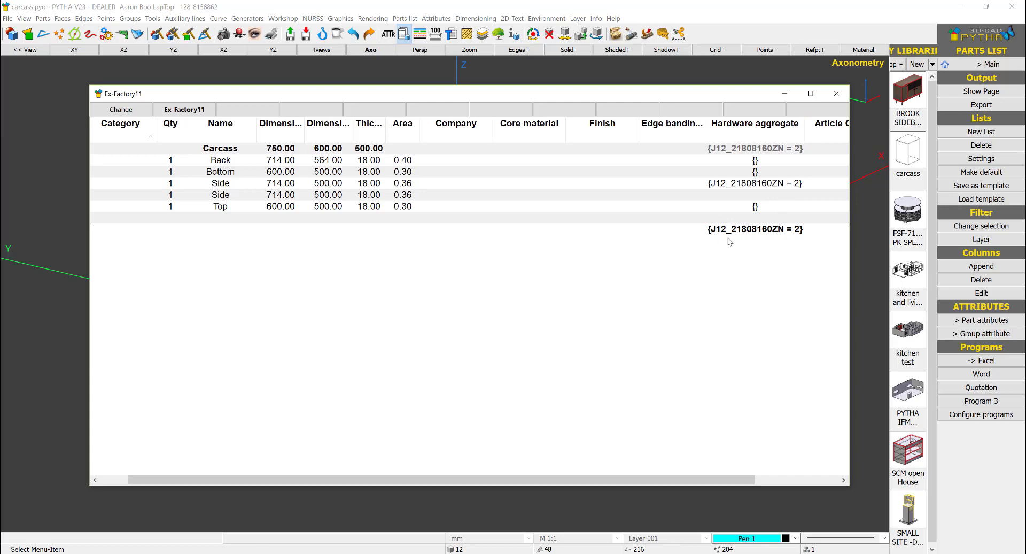
left_click(847, 95)
scroll(452, 248, "down", 3)
scroll(451, 246, "up", 7)
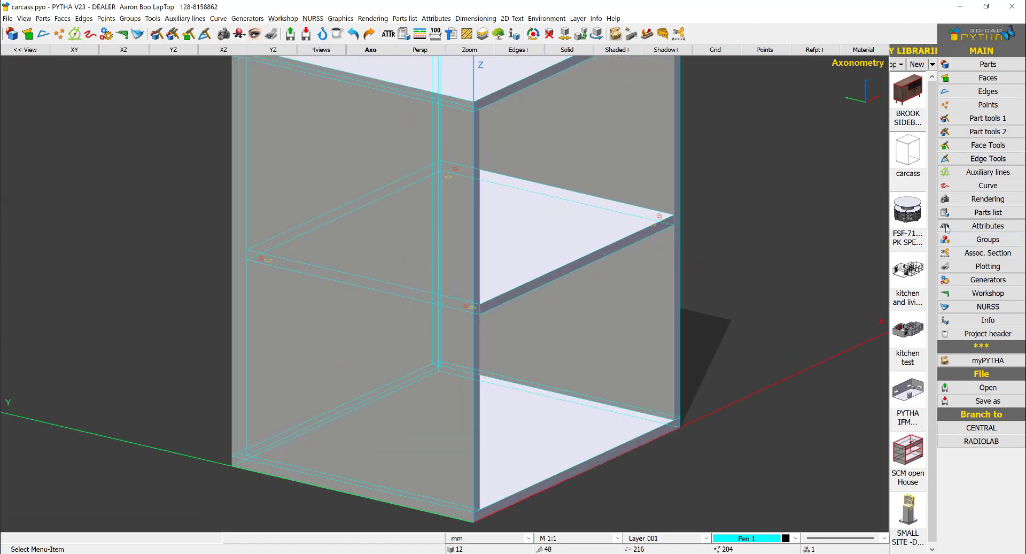
Step: Convert all bore holes in the carcass to 3D and inspect them at the middle shelf's corners
left_click(988, 293)
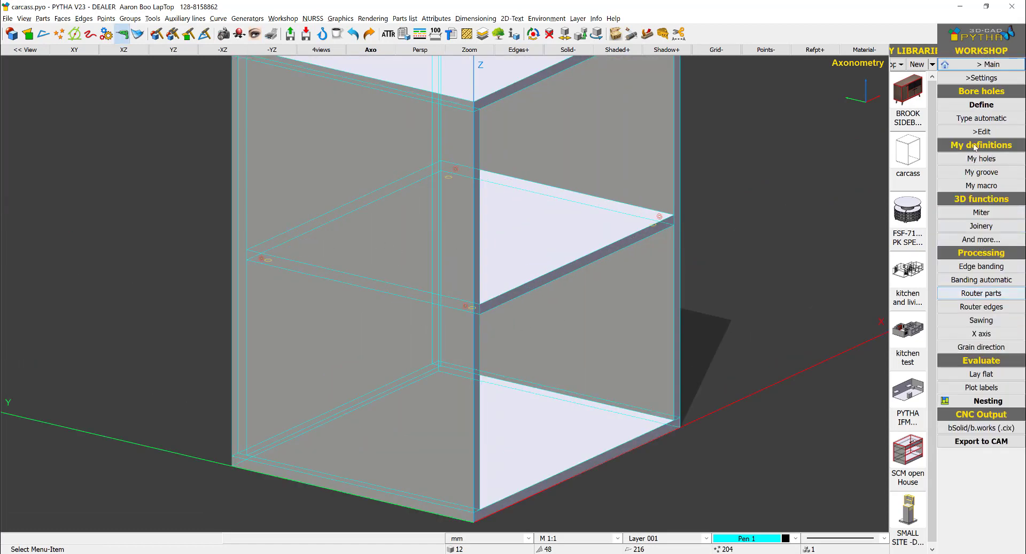
left_click(982, 239)
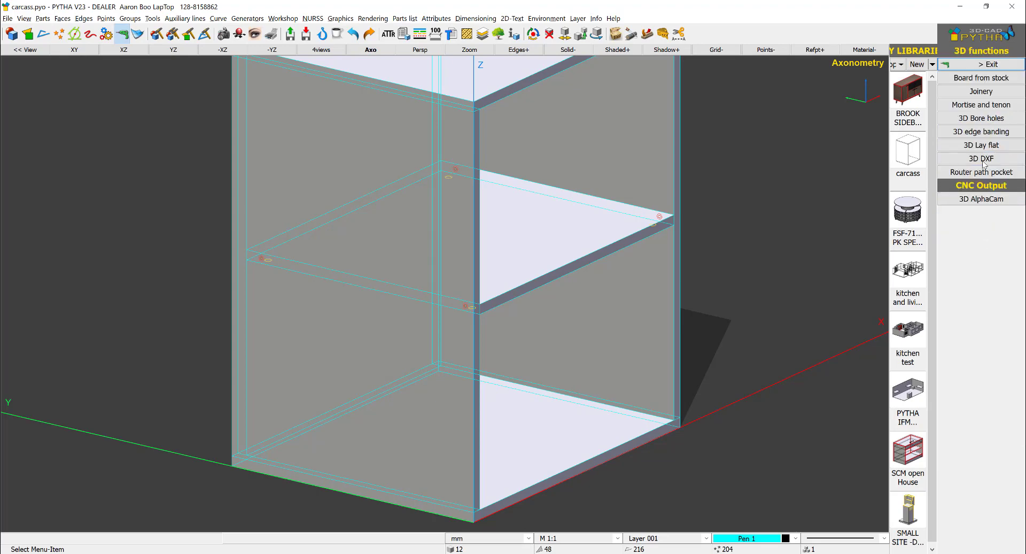
left_click(982, 118)
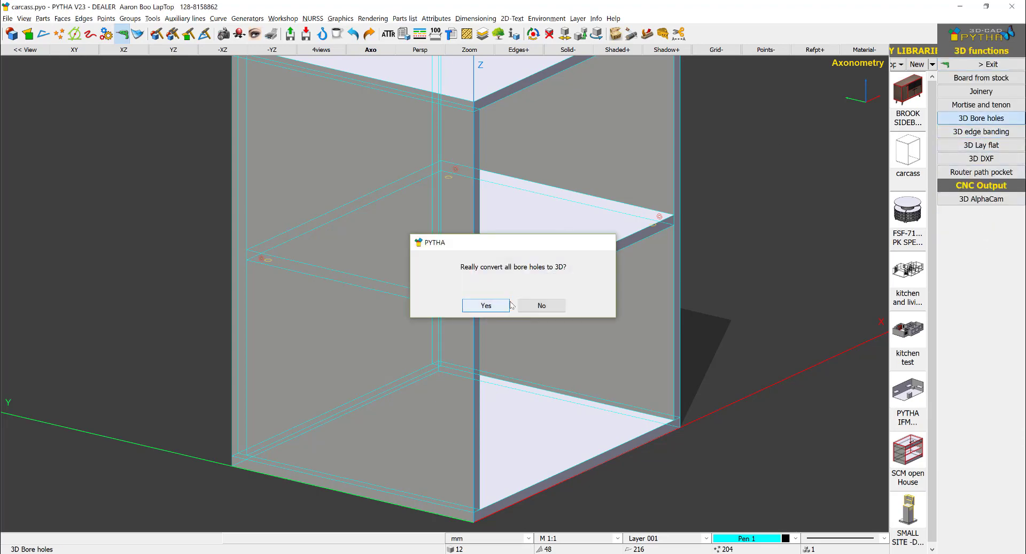
left_click(498, 305)
middle_click_drag(413, 298, 369, 355)
scroll(382, 353, "down", 2)
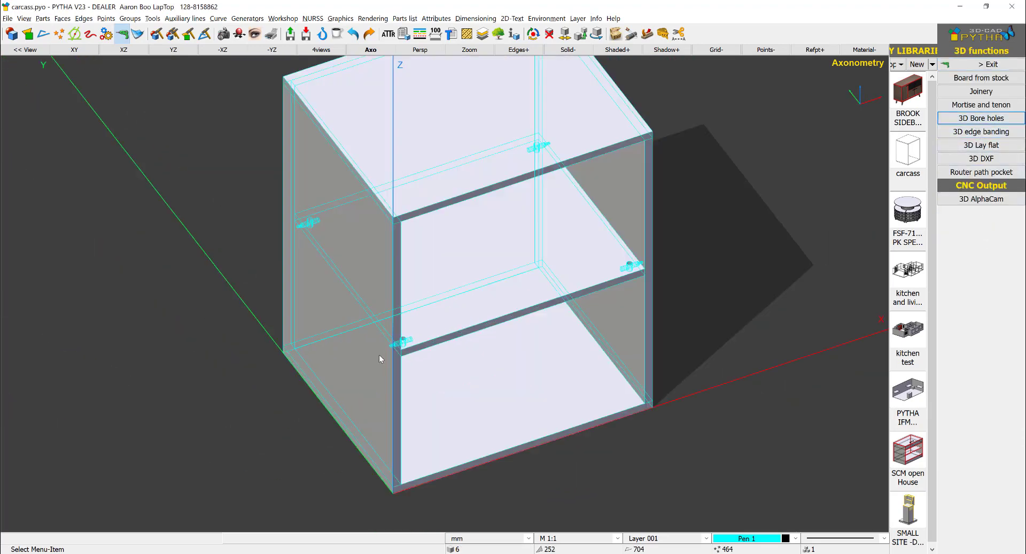
scroll(406, 350, "up", 5)
middle_click_drag(440, 326, 448, 304)
scroll(448, 304, "down", 4)
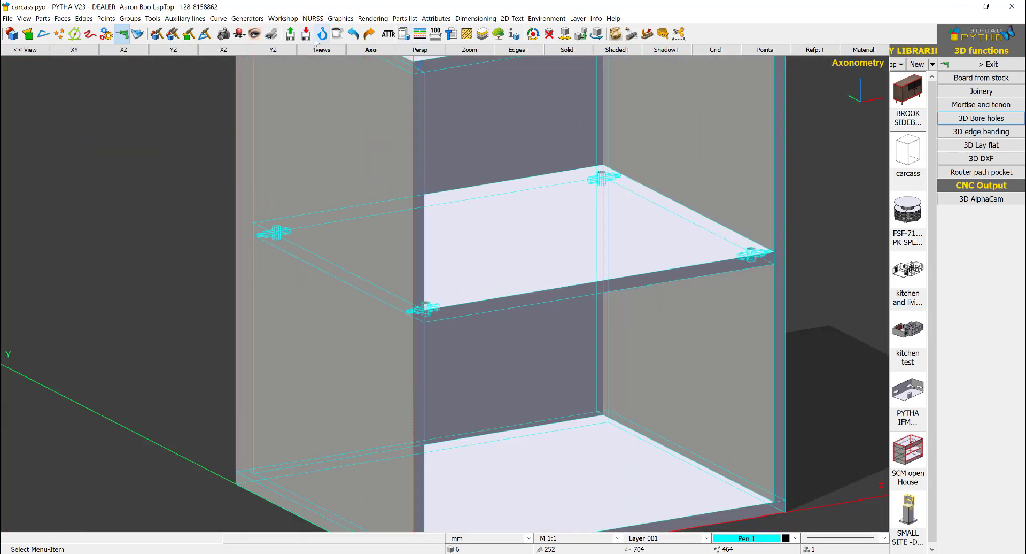
Step: Undo, redo and again undo the 3D bore hole conversion, comparing both displays at the middle shelf's front corner
left_click(352, 36)
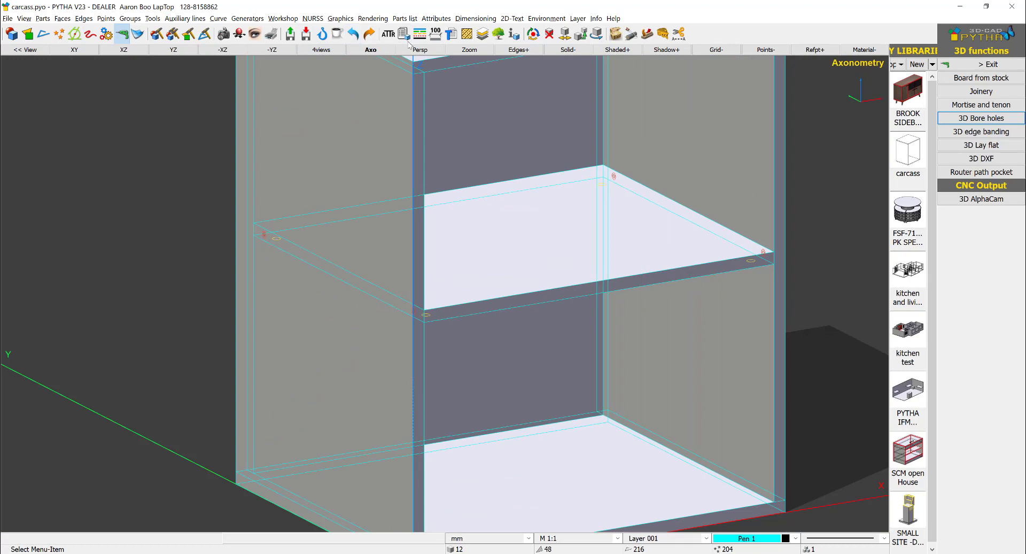
left_click(369, 34)
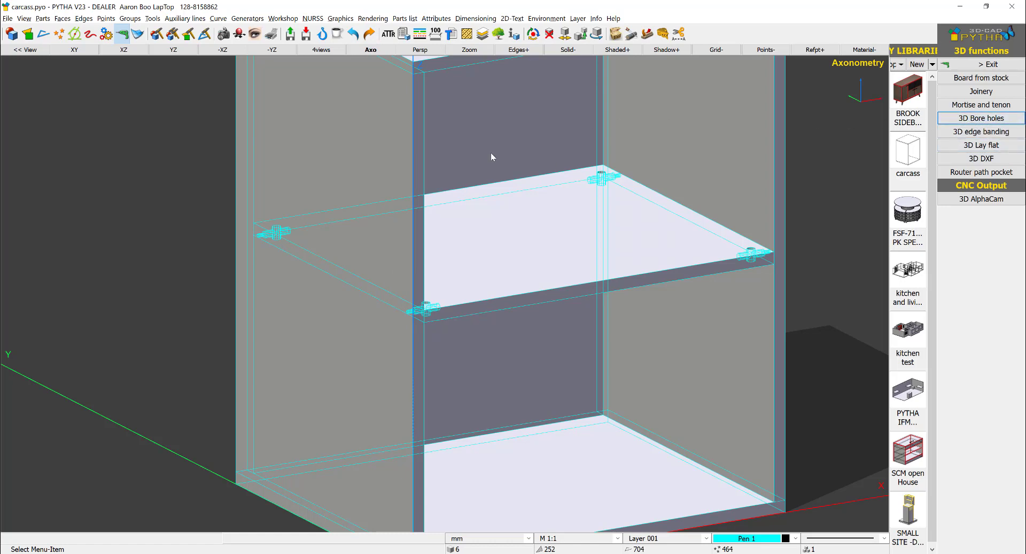
scroll(412, 295, "up", 5)
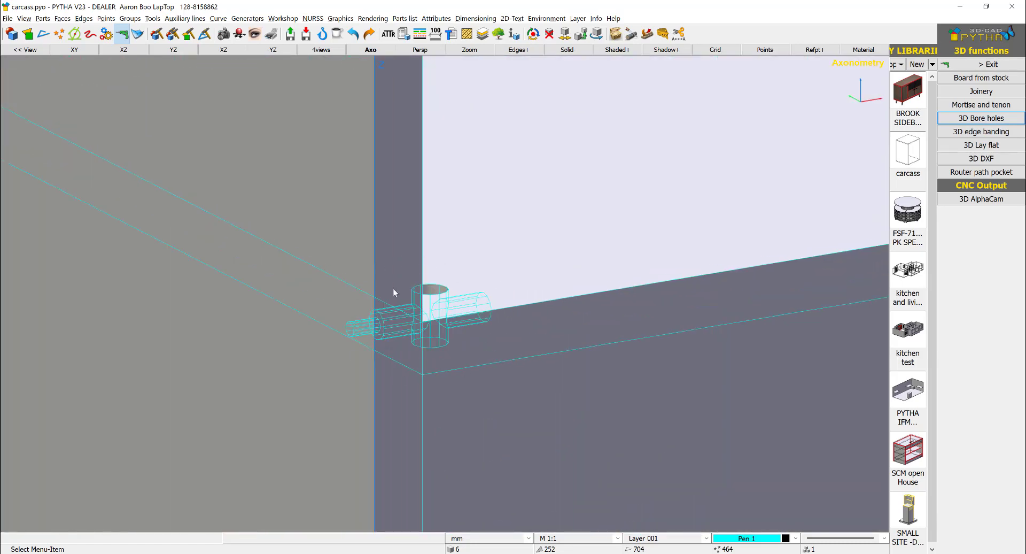
left_click(352, 35)
scroll(480, 303, "down", 7)
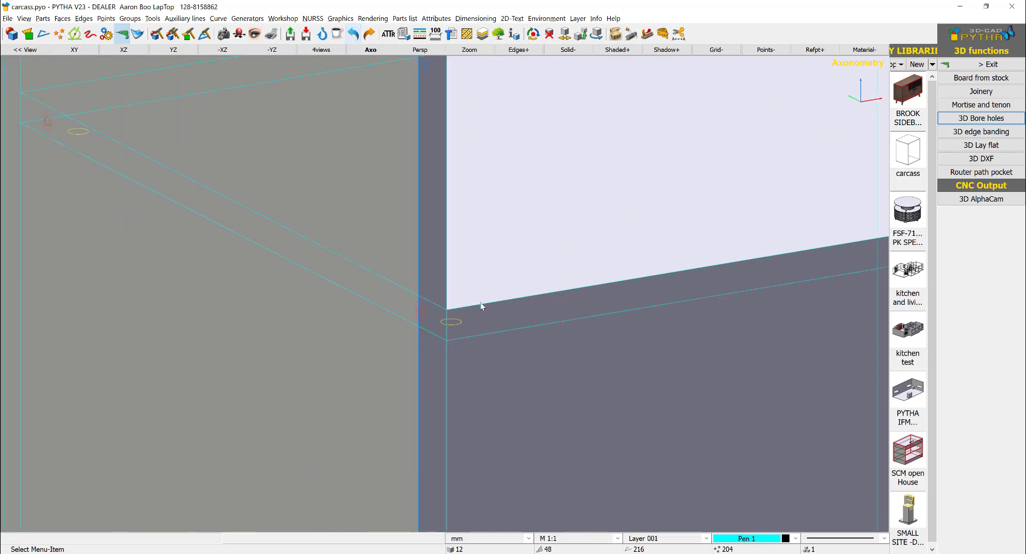
scroll(473, 298, "up", 5)
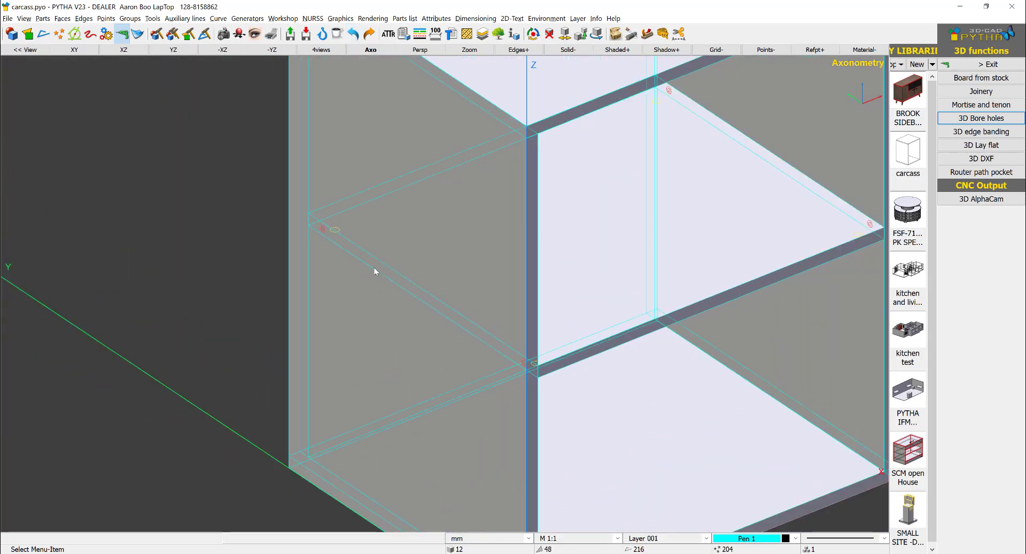
Step: Discard the annotated connector drawing in Snipping Tool and capture a new snip of the shelf and side panel joint
left_click(271, 552)
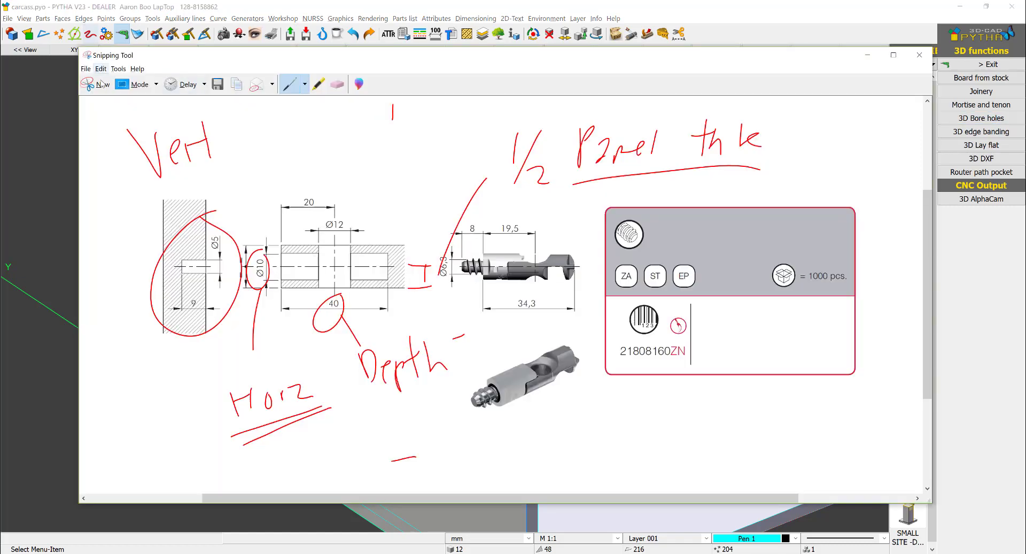
left_click(101, 84)
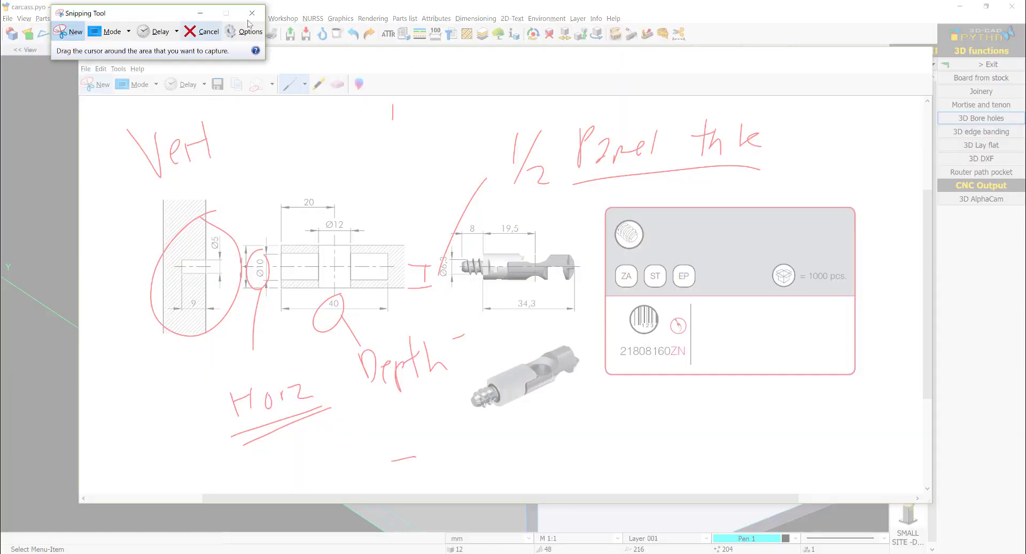
left_click(252, 13)
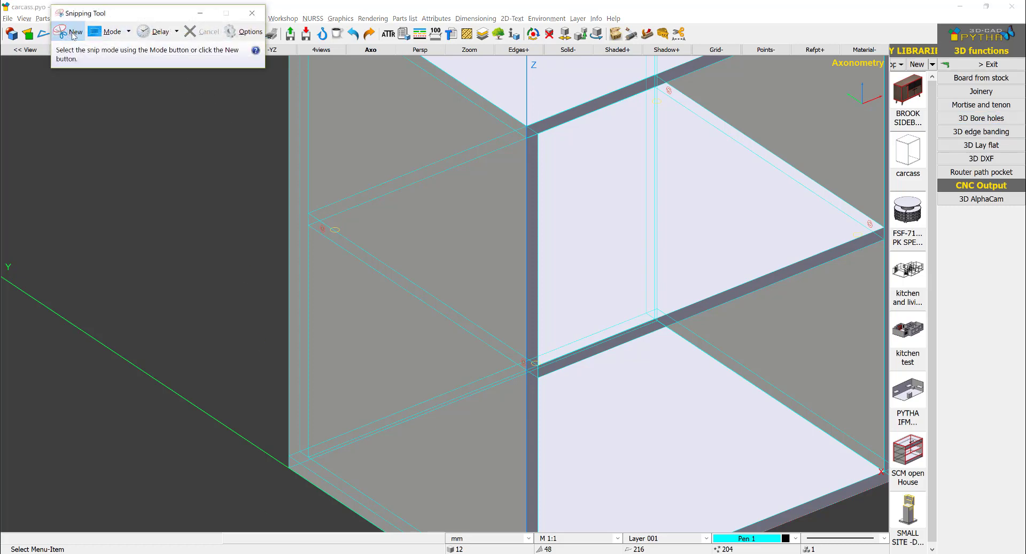
left_click(74, 33)
left_click_drag(220, 122, 689, 468)
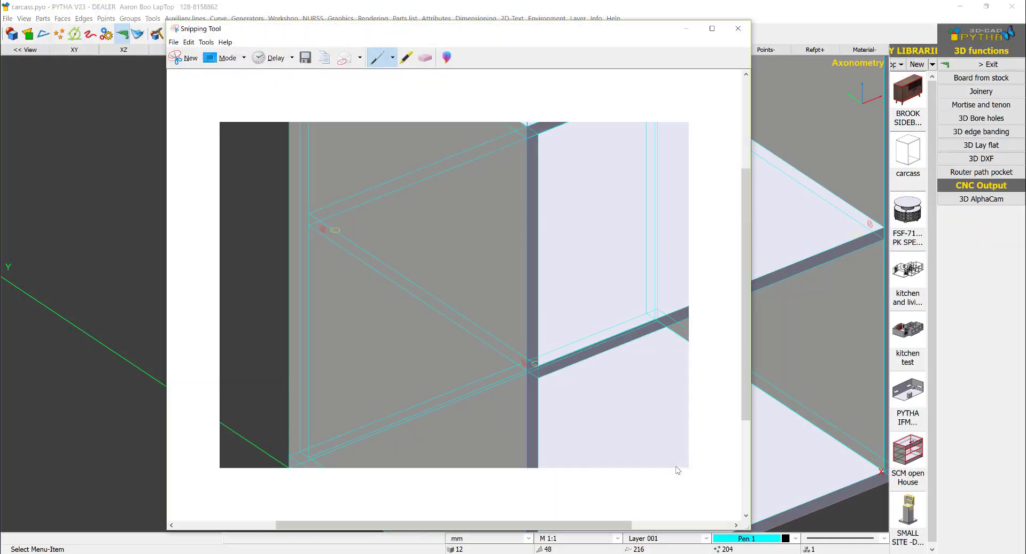
Step: Mark the snip in red pen with Cam and Dowel labels at the shelf's rear corner and a Dowel label at the front
left_click_drag(356, 220, 383, 205)
left_click_drag(377, 188, 391, 198)
left_click_drag(356, 246, 343, 266)
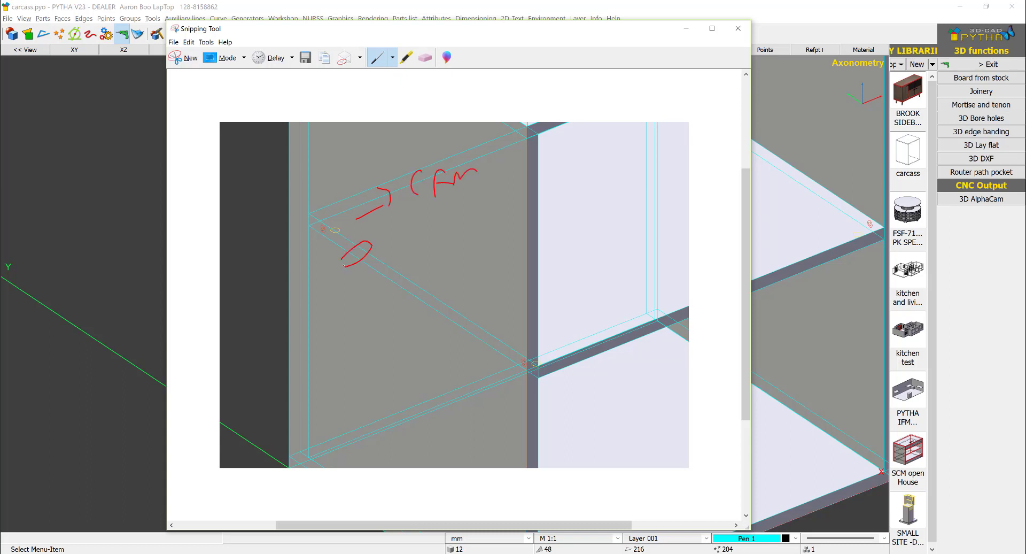
left_click_drag(392, 227, 392, 249)
mouse_move(391, 228)
left_mouse_down()
mouse_move(406, 222)
mouse_move(396, 246)
left_mouse_up()
left_click_drag(413, 228, 417, 227)
left_click_drag(471, 342, 510, 336)
mouse_move(529, 283)
left_mouse_down()
mouse_move(524, 313)
mouse_move(580, 290)
left_mouse_up()
mouse_move(587, 280)
left_mouse_down()
mouse_move(597, 275)
mouse_move(596, 294)
left_mouse_up()
left_click_drag(616, 252, 618, 292)
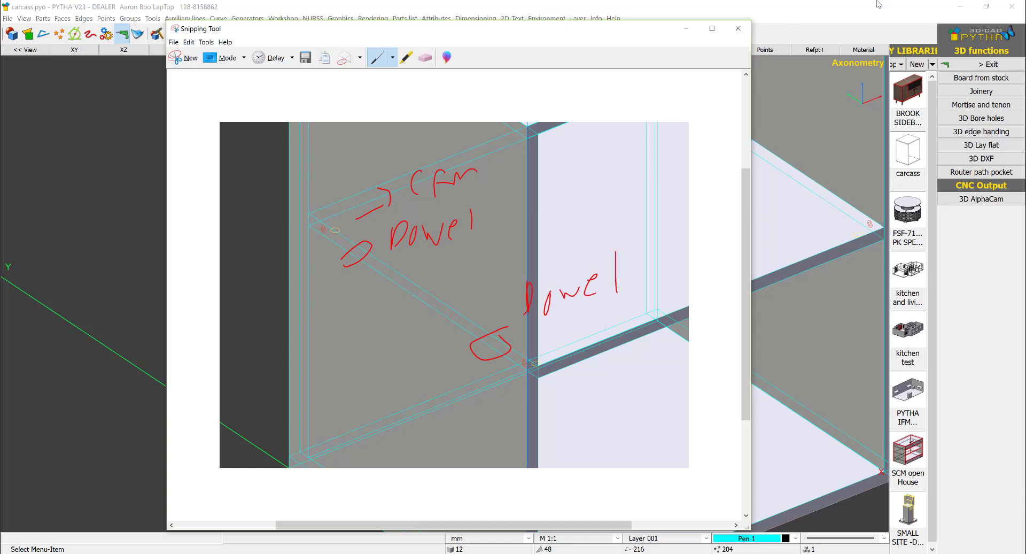
Step: Return to PYTHA and delete all bore holes from the carcass
left_click(798, 105)
scroll(776, 171, "down", 4)
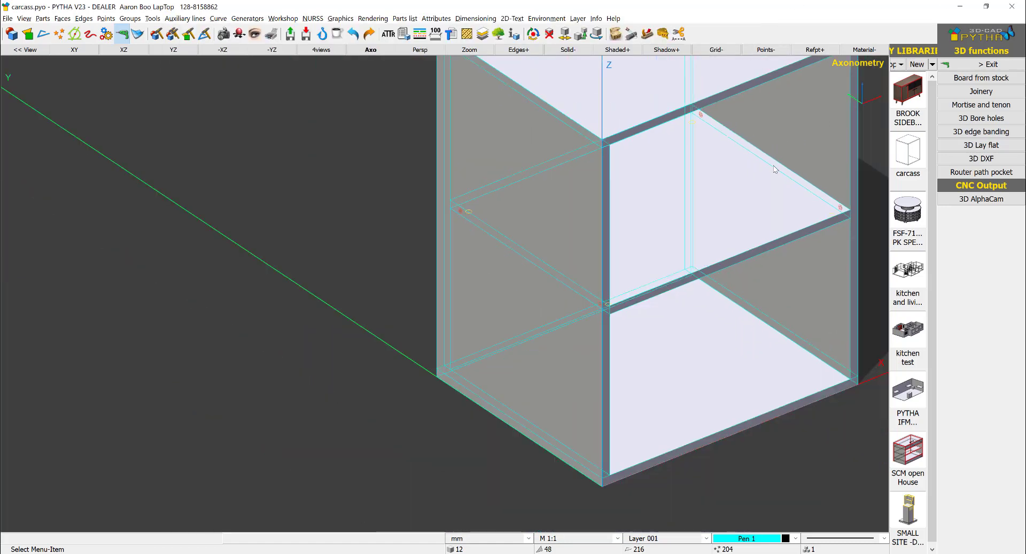
middle_click_drag(774, 164, 739, 175)
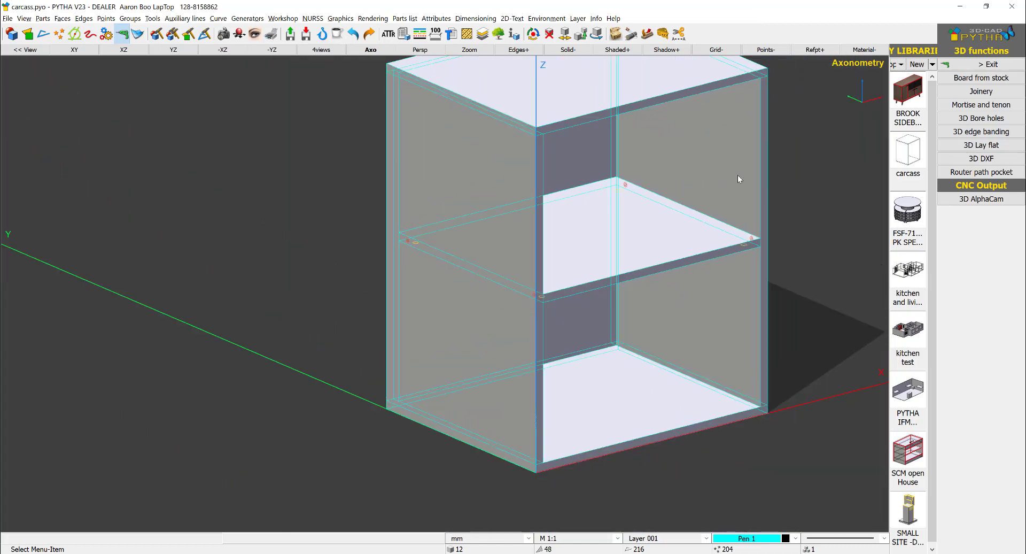
left_click(987, 64)
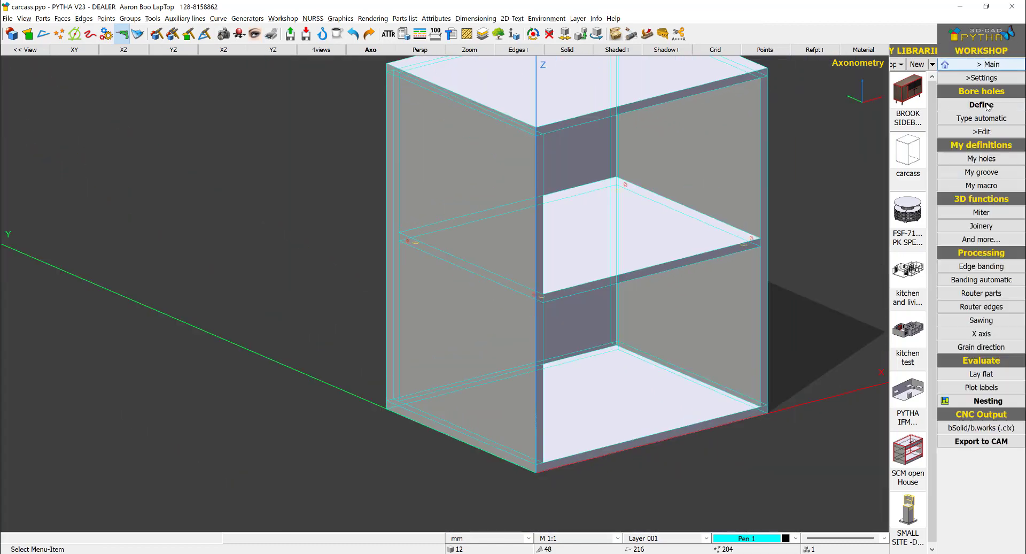
left_click(987, 131)
left_click(992, 91)
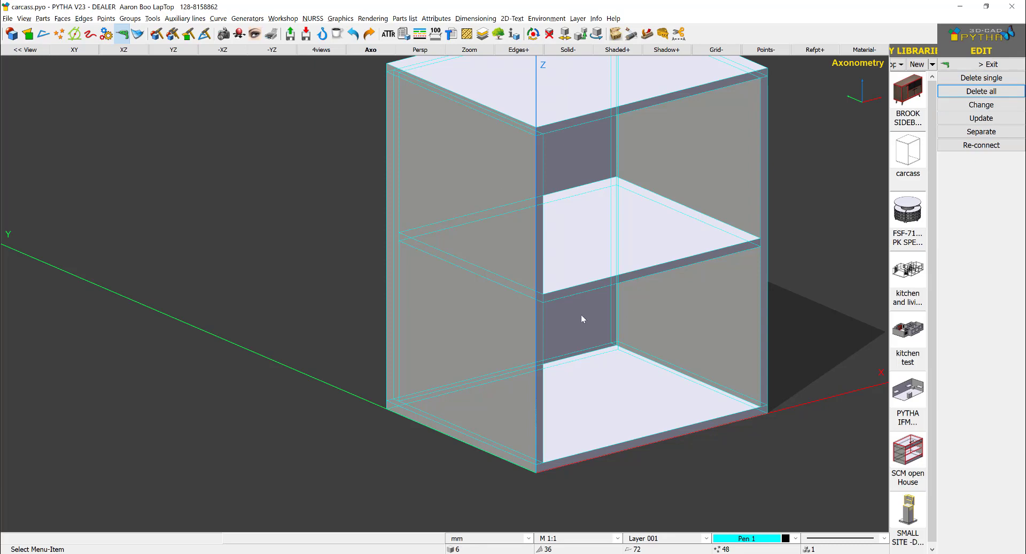
left_click(1010, 66)
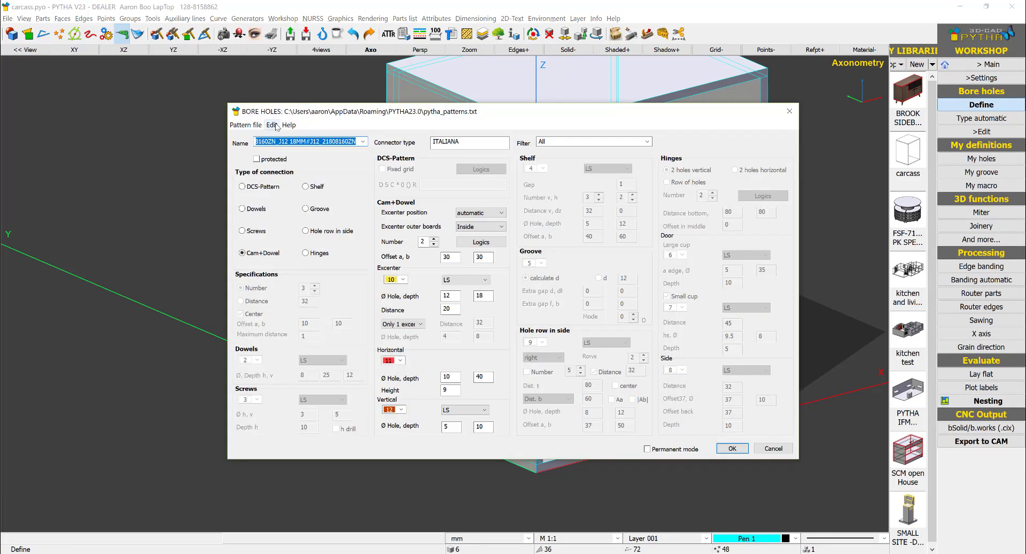
Step: Add a new pattern to the bore hole definitions and name it J12 DOWEL 18MM, keeping the text after the # sign
left_click(272, 124)
left_click(292, 135)
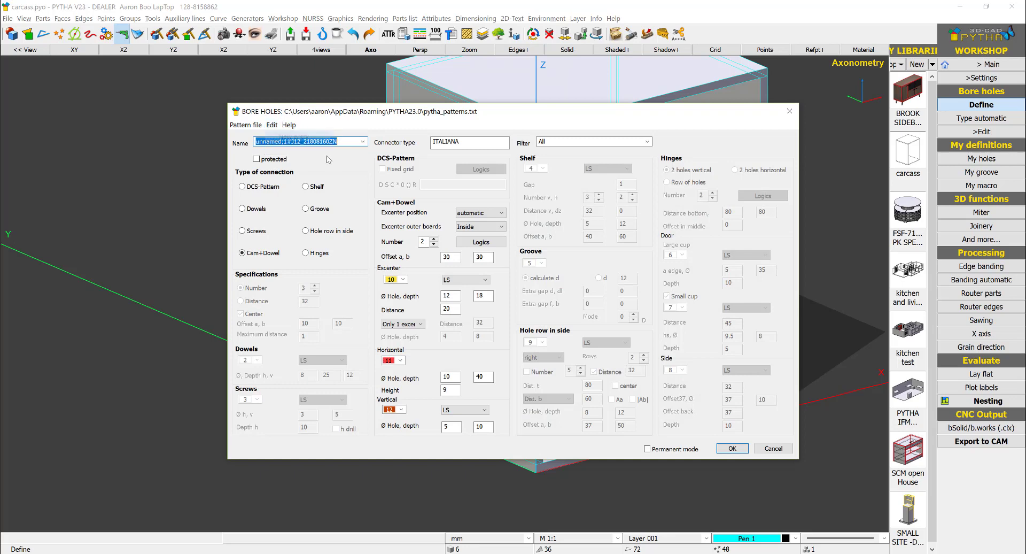
left_click(287, 139)
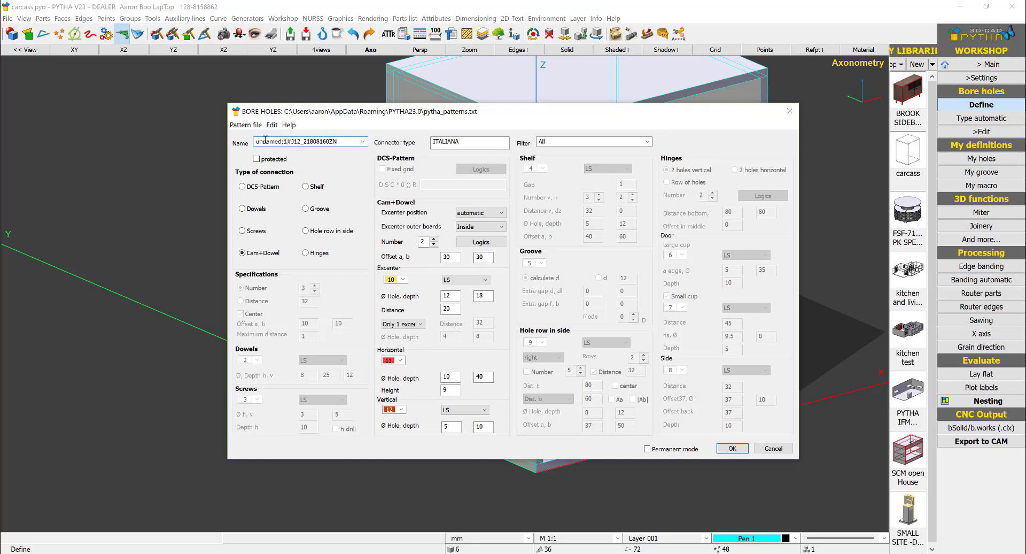
left_click_drag(288, 139, 239, 139)
type("J12 DOWEL 18MM")
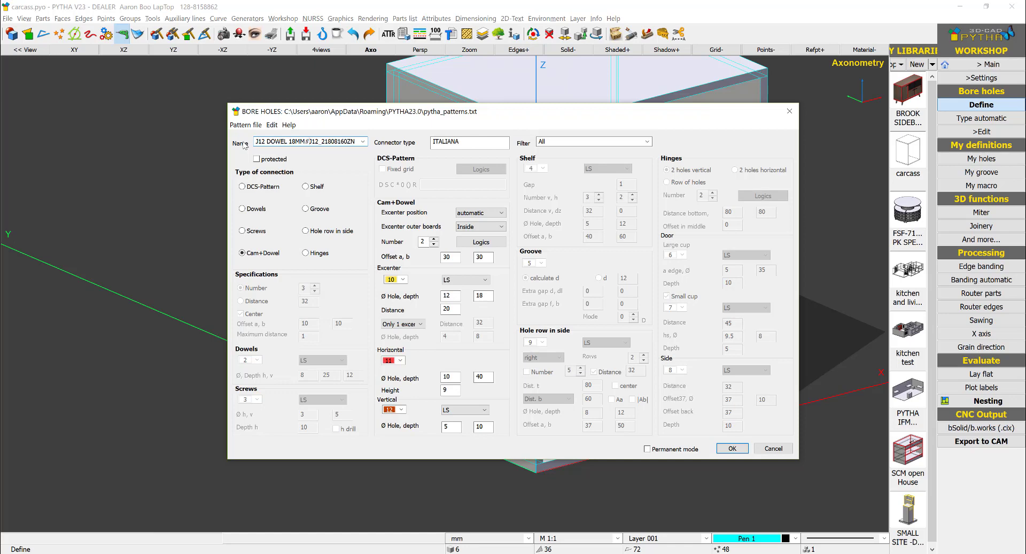
Step: Replace the hardware text after the # sign with D(DOWEL) C(J12) and set the type of connection to DCS-Pattern
key("shift+Right")
key("shift+Right")
key("shift+Right")
key("shift+Right")
key("shift+Right")
key("shift+Right")
key("shift+Right")
key("shift+Right")
key("shift+Right")
key("shift+Right")
key("shift+Right")
type("D(DOWEL")
type(")")
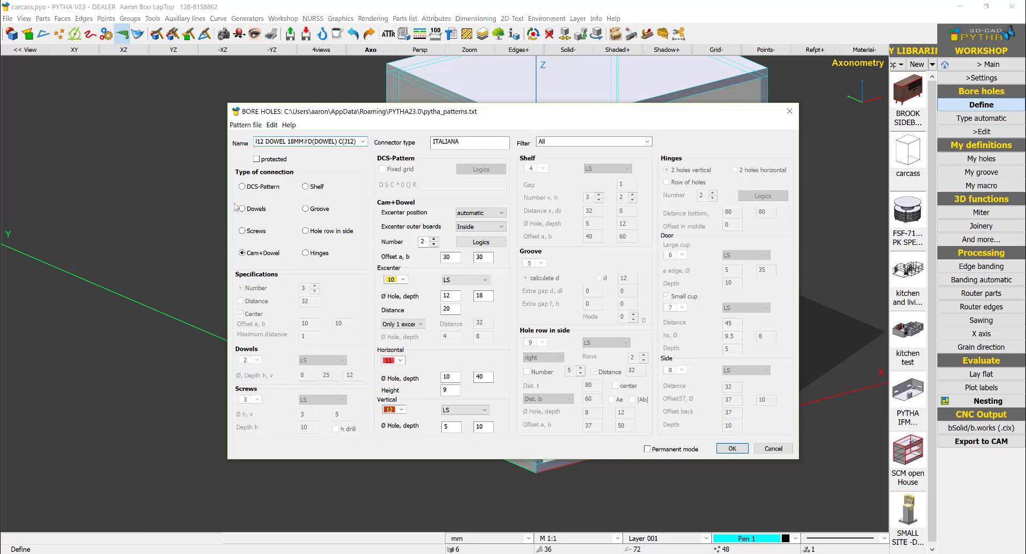
left_click(254, 188)
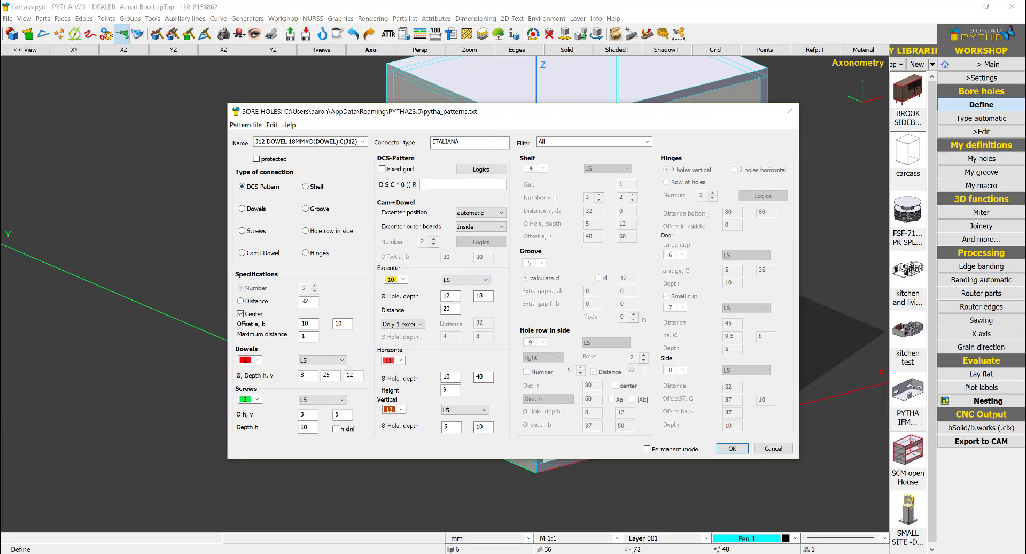
Step: Examine the J12 connector's drilling dimensions on page 5 of the Target J12 PDF, and return to the bore hole definition
key("alt+Tab")
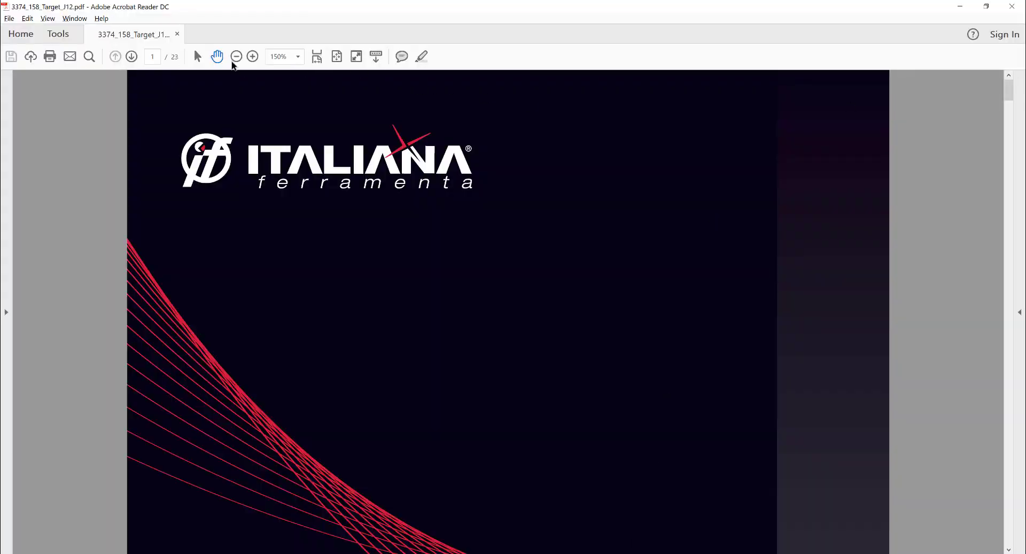
left_click(133, 60)
left_click(133, 60)
left_click(133, 59)
left_click(133, 60)
left_click(133, 60)
left_click(133, 60)
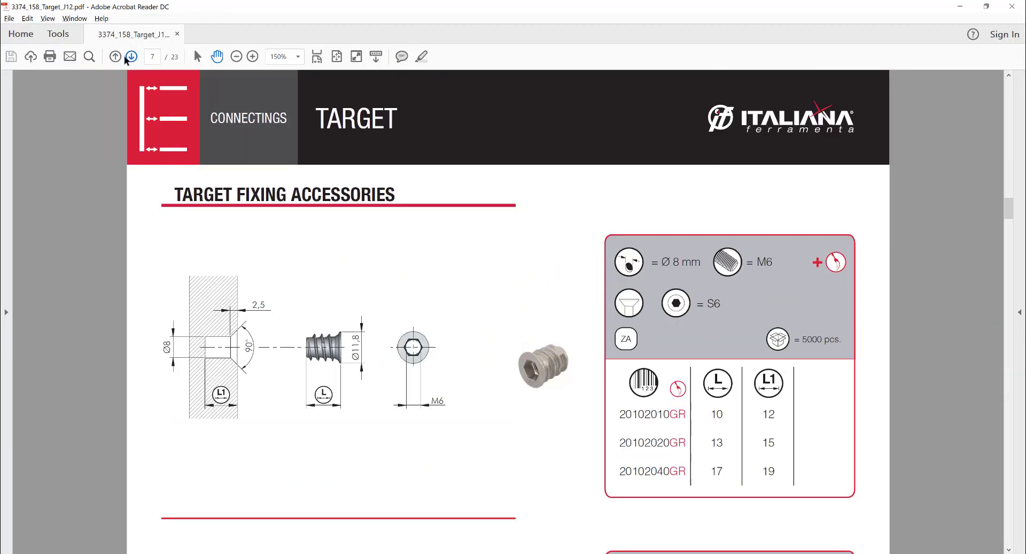
left_click(115, 59)
left_click(115, 59)
scroll(392, 147, "up", 1)
scroll(419, 165, "down", 4)
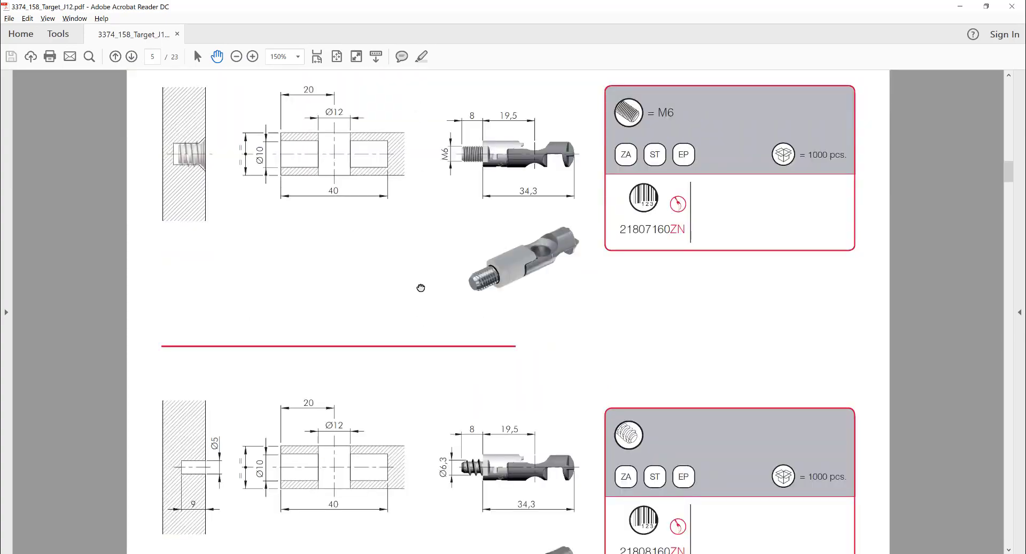
scroll(421, 287, "down", 3)
key("alt+Tab")
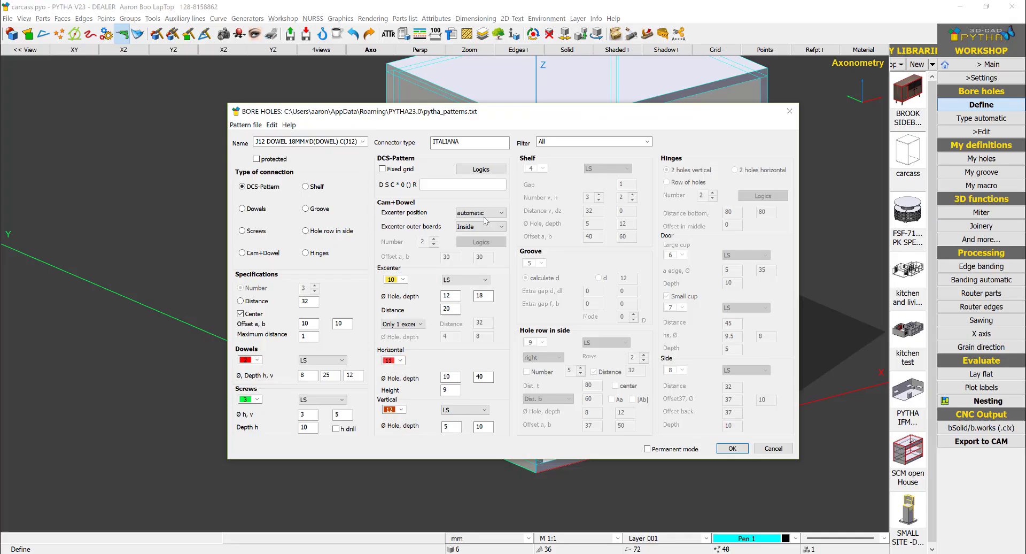
key("alt+Tab")
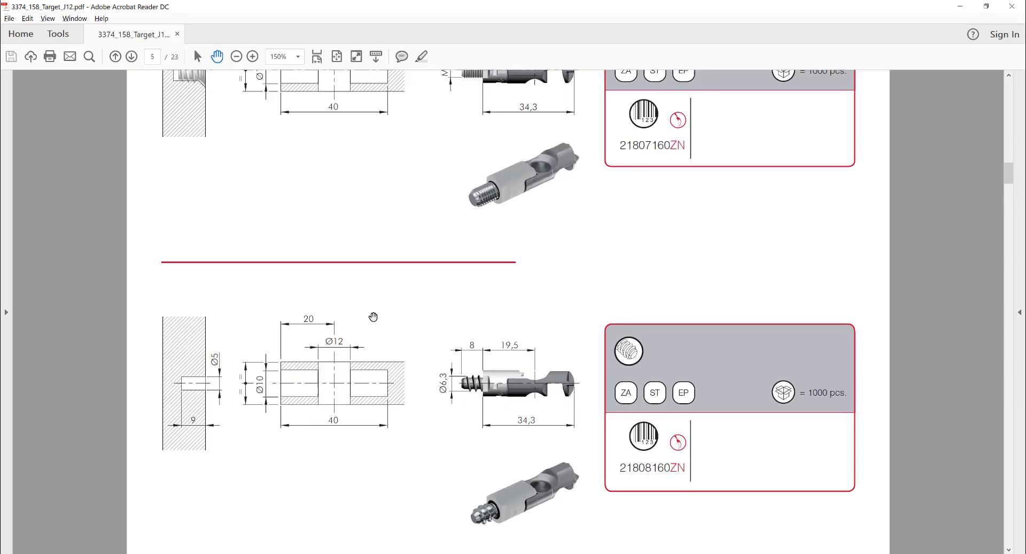
key("alt+Tab")
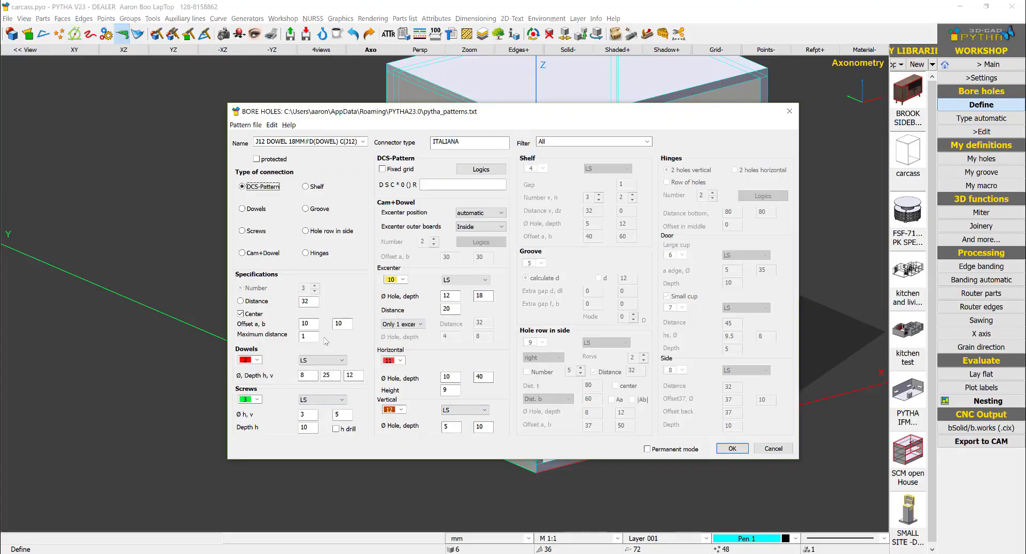
Step: Set offsets a and b to 50, enter the DCS pattern CD*D*DC, and accept the bore hole definition
left_click_drag(311, 323, 241, 314)
left_click(240, 127)
left_click(264, 157)
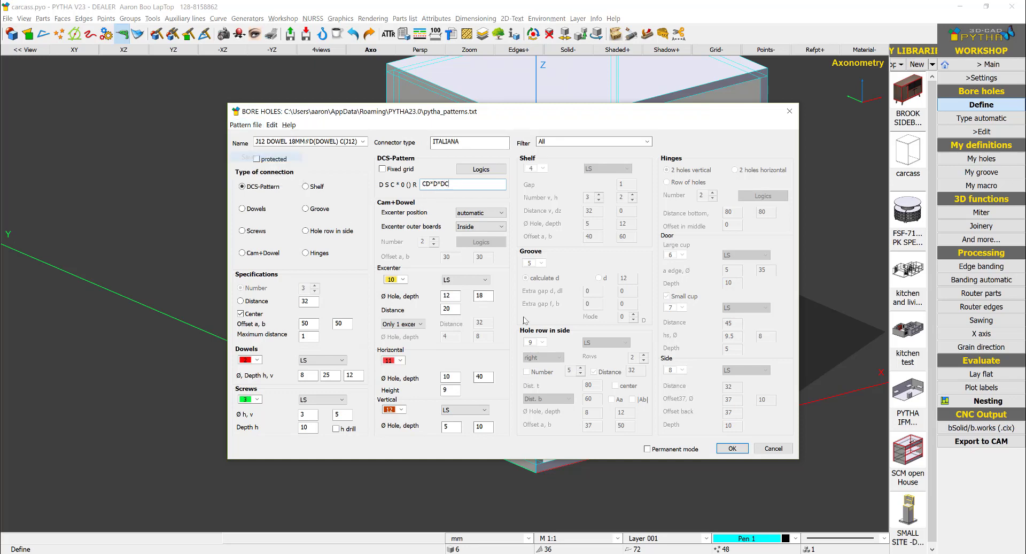
left_click(732, 448)
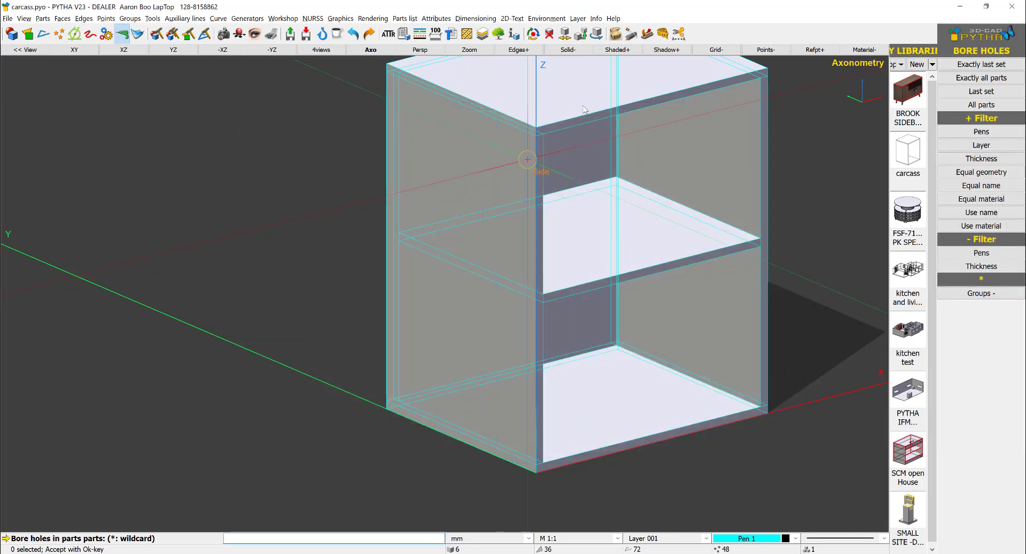
Step: Apply the J12 DOWEL 18MM bore hole pattern to both carcass sides and the middle shelf, and inspect the holes along the shelf
left_click(481, 231)
left_click(604, 271)
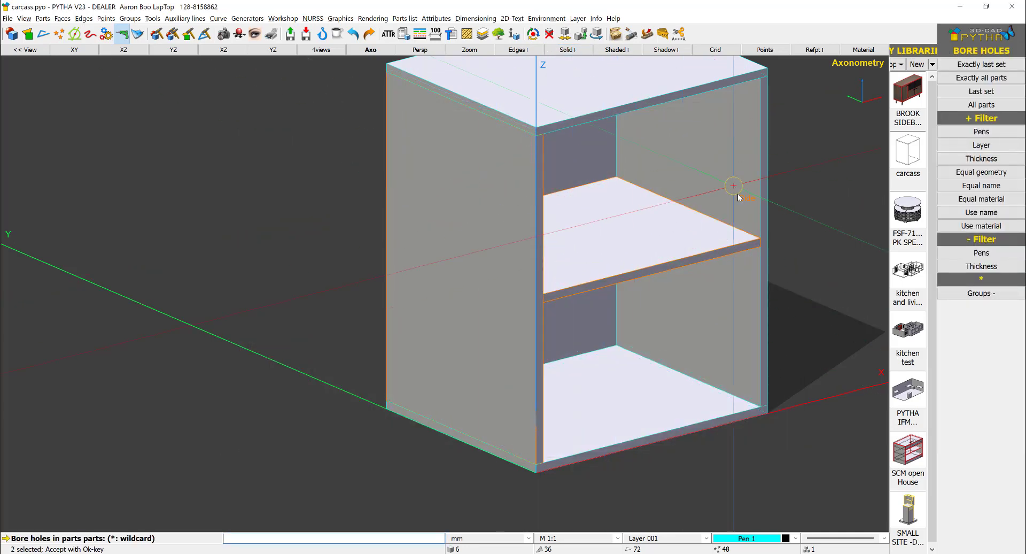
left_click(740, 193)
left_click(567, 54)
right_click(569, 92)
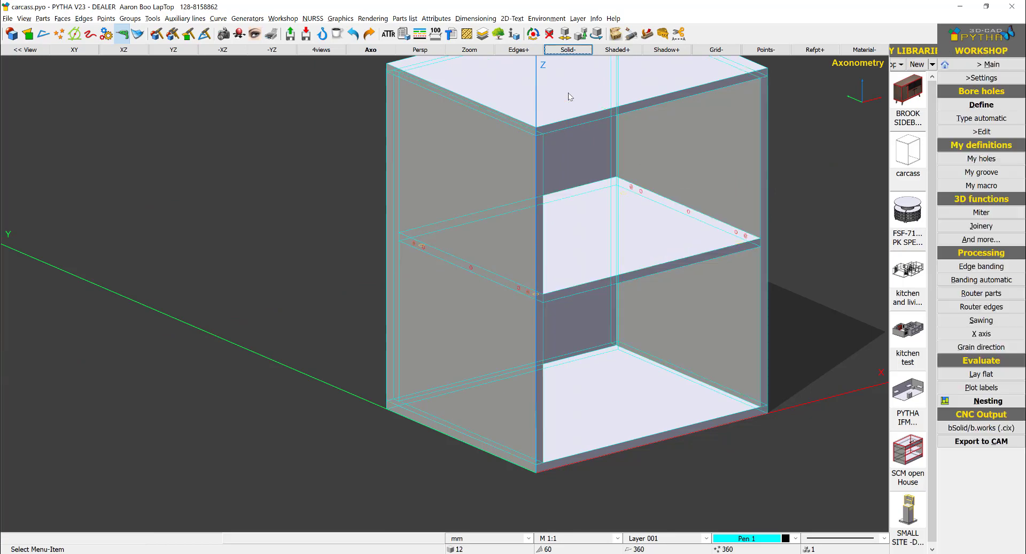
scroll(458, 244, "down", 1)
scroll(457, 246, "up", 5)
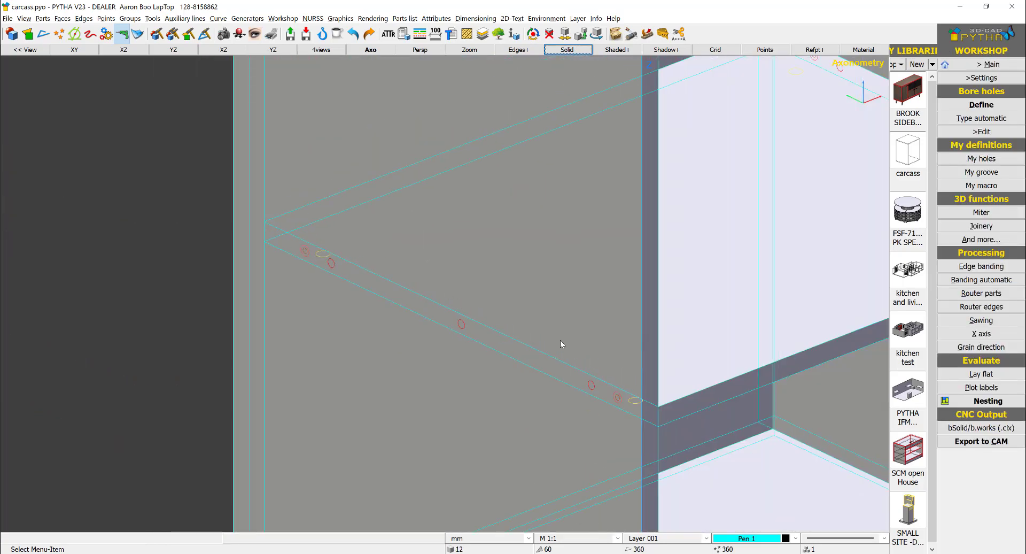
middle_click_drag(749, 224, 618, 231)
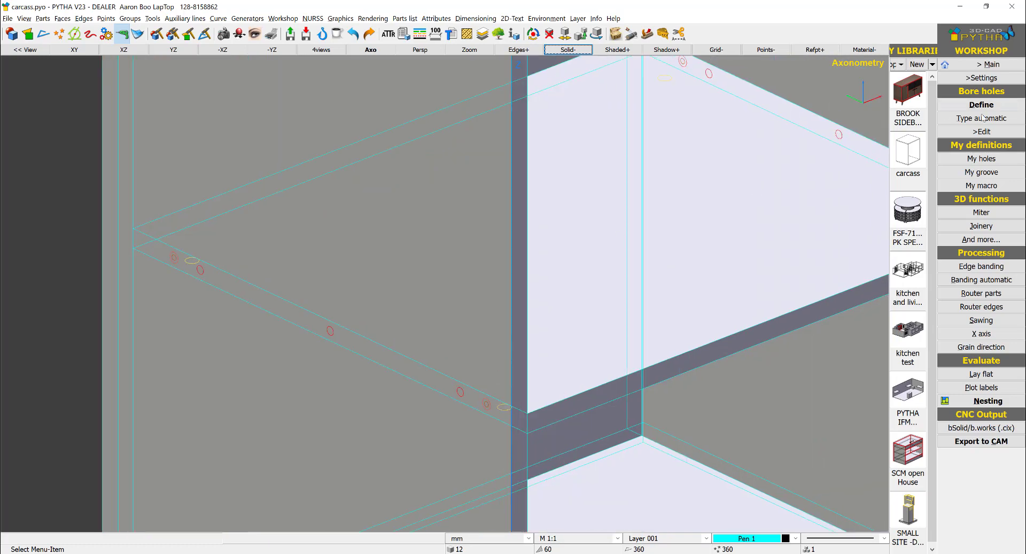
Step: Convert all bore holes to 3D and inspect the connector and dowel holes at both shelf ends
left_click(981, 239)
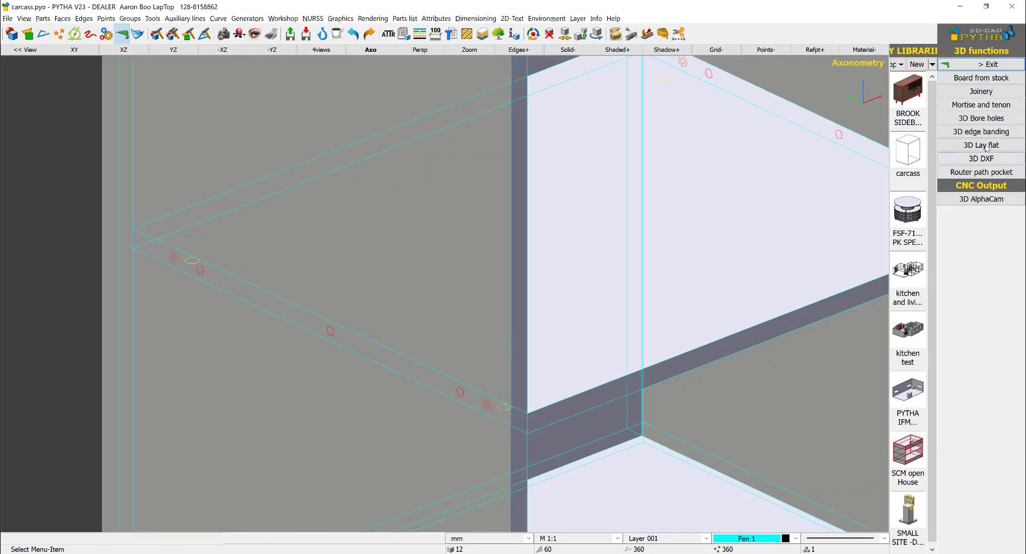
left_click(981, 118)
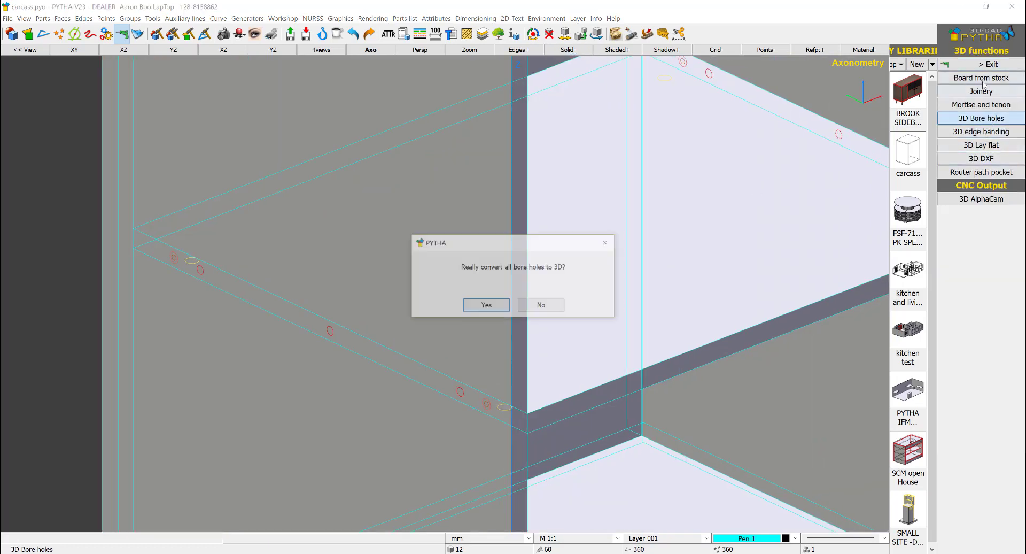
left_click(486, 305)
scroll(418, 315, "up", 5)
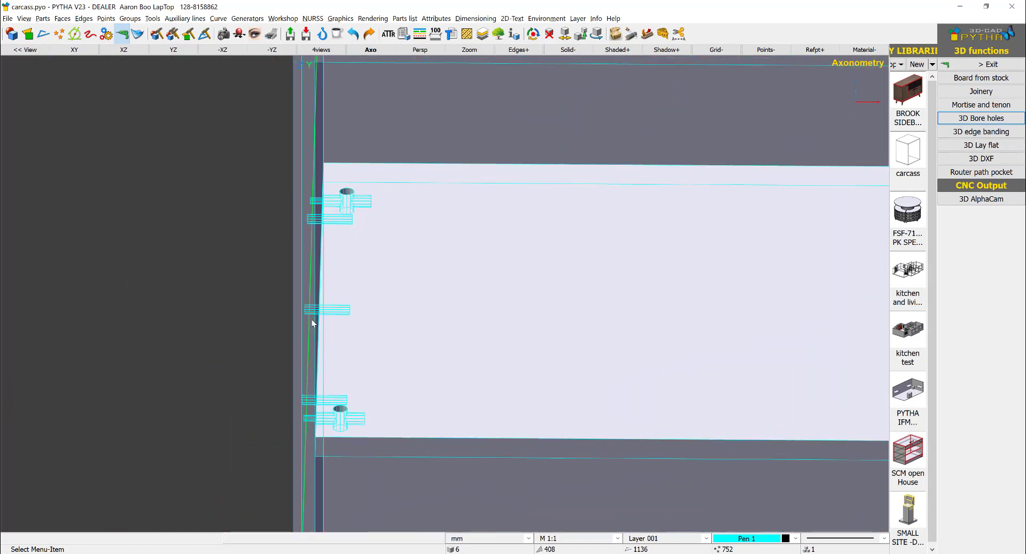
middle_click_drag(312, 319, 370, 326)
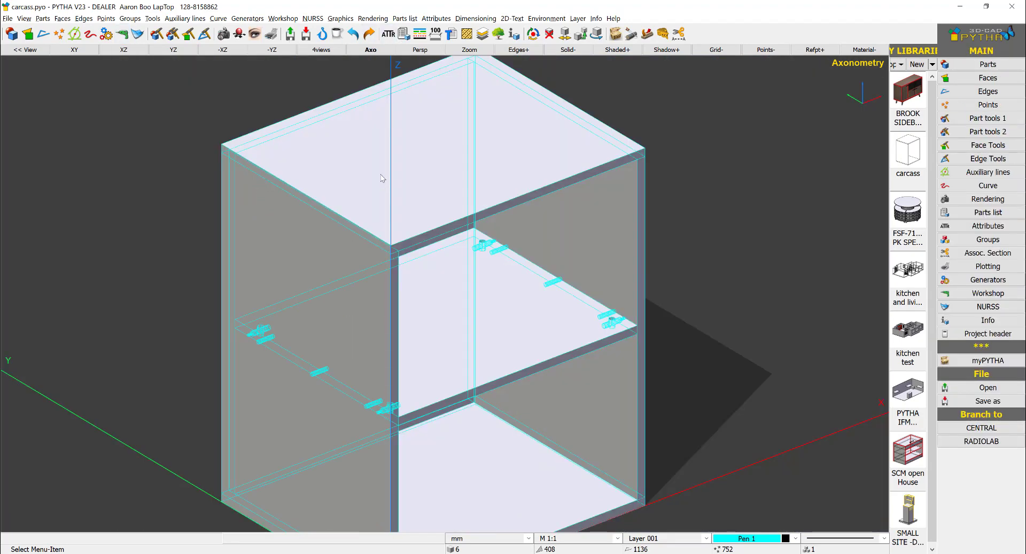
scroll(382, 175, "down", 4)
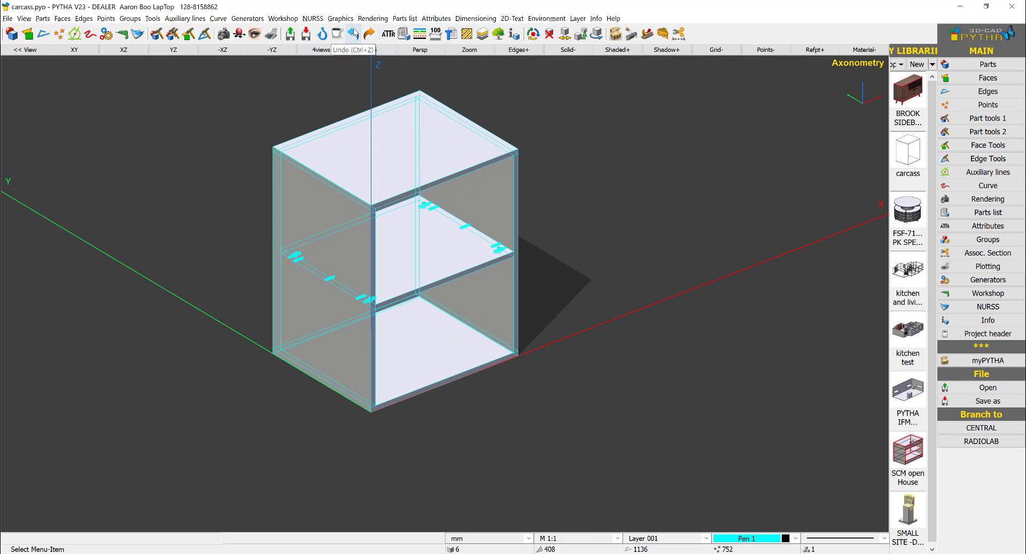
scroll(412, 223, "up", 3)
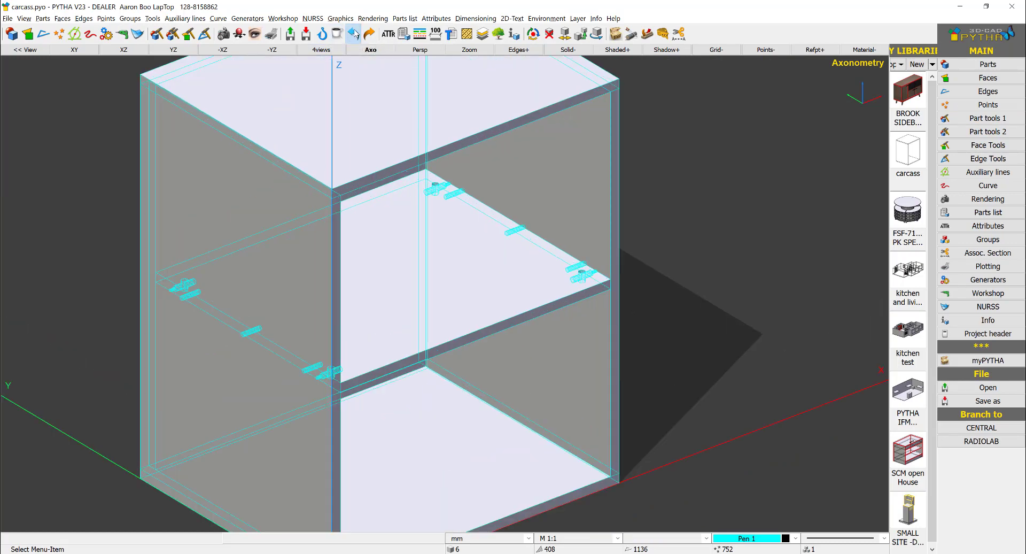
Step: Undo the 3D conversion of the bore holes
left_click(354, 35)
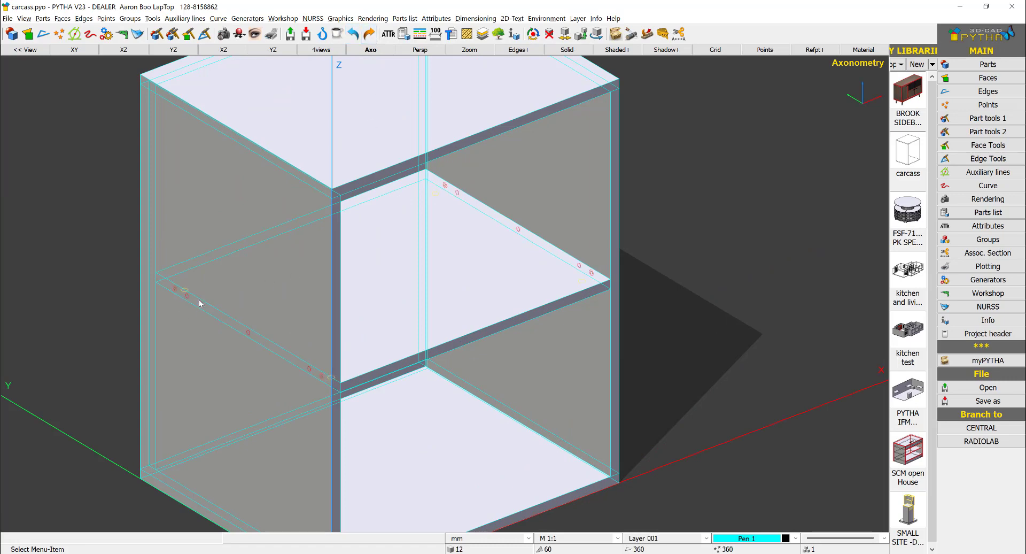
scroll(321, 298, "up", 2)
scroll(403, 155, "down", 5)
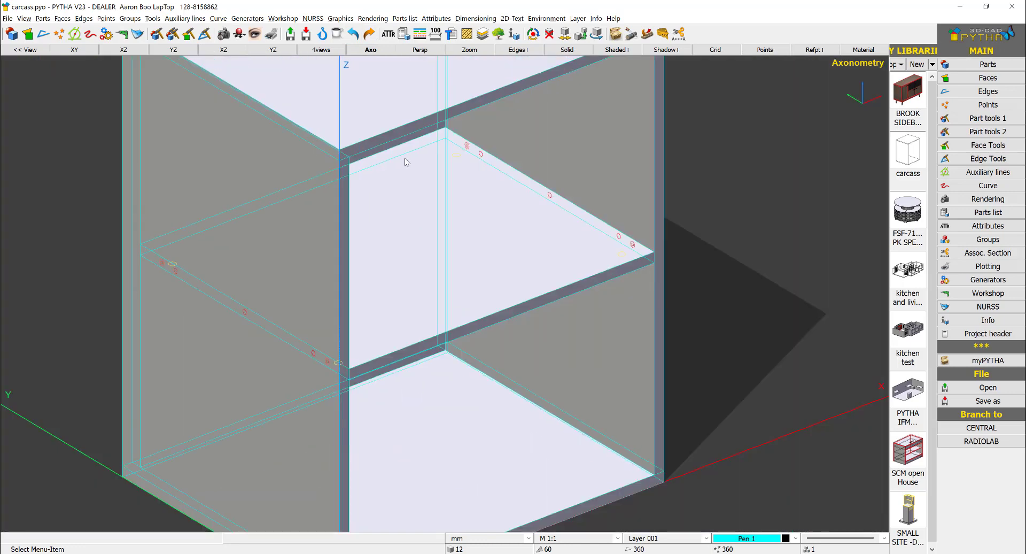
Step: Check the carcass hardware quantities in the parts list with the Hardware aggregate column widened, and close the list
left_click(405, 34)
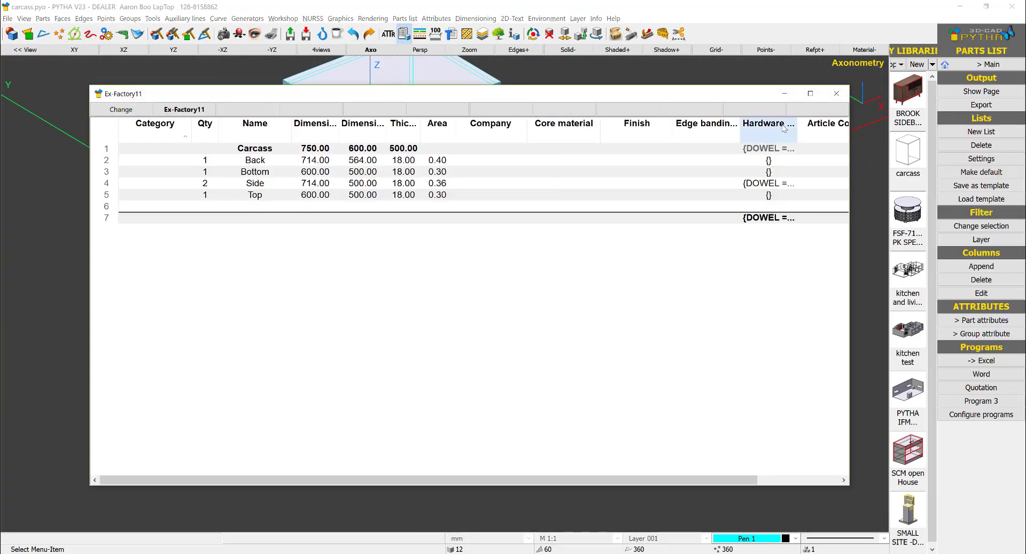
double_click(798, 132)
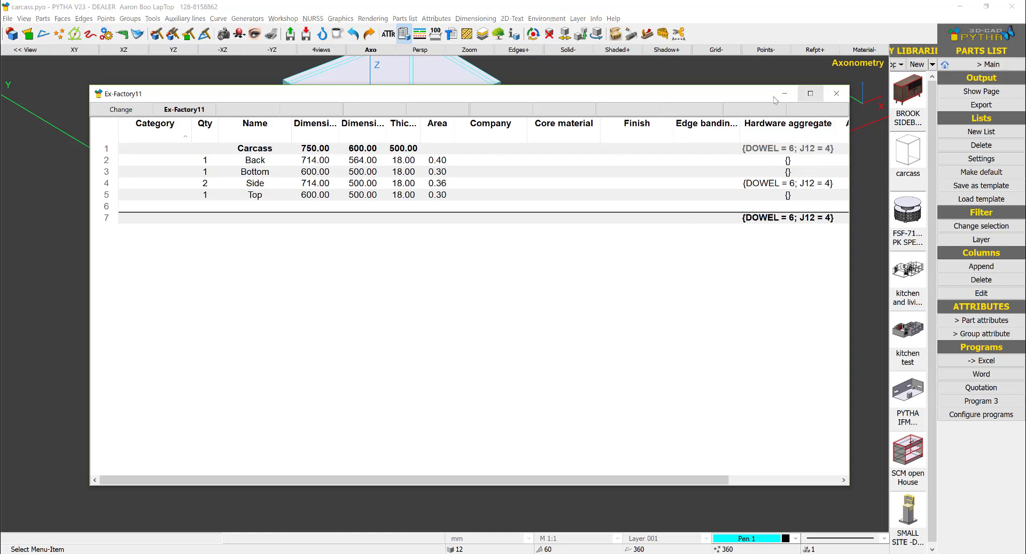
left_click_drag(720, 98, 697, 101)
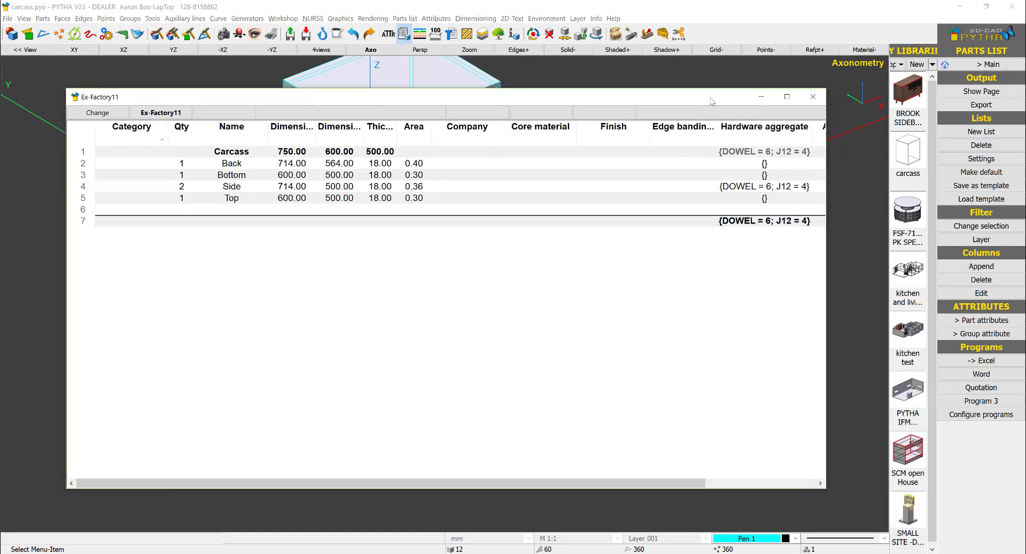
left_click(812, 98)
scroll(366, 152, "down", 1)
middle_click_drag(366, 152, 379, 223)
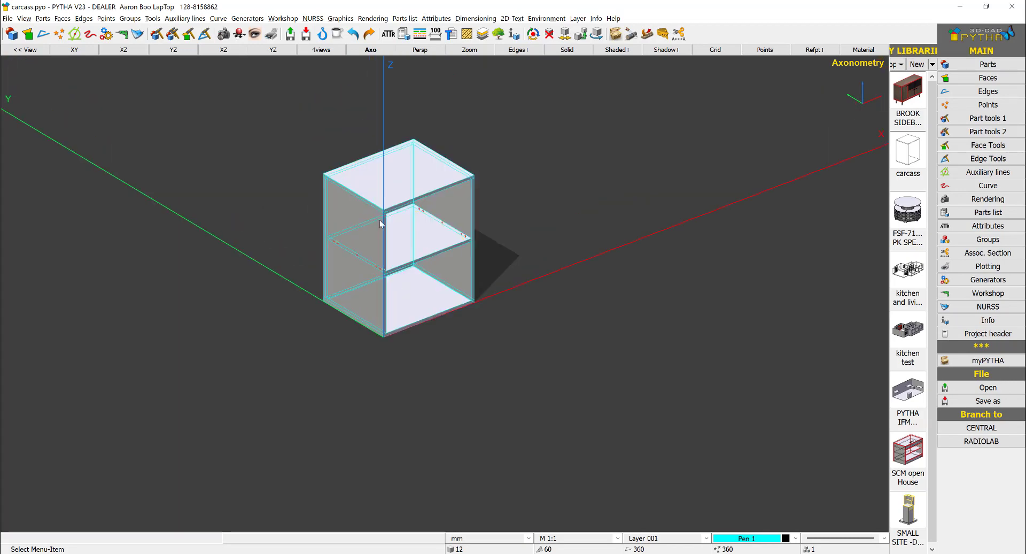
scroll(377, 222, "up", 4)
right_click_drag(426, 254, 432, 260)
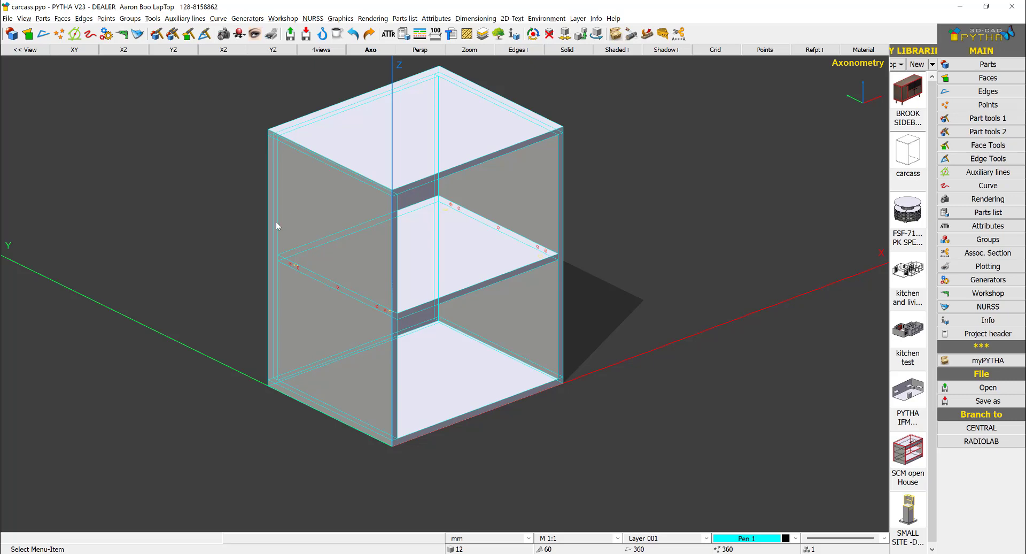
Step: Switch to the Target J12 PDF and review the screw-in connector variants on page 5
left_click(636, 553)
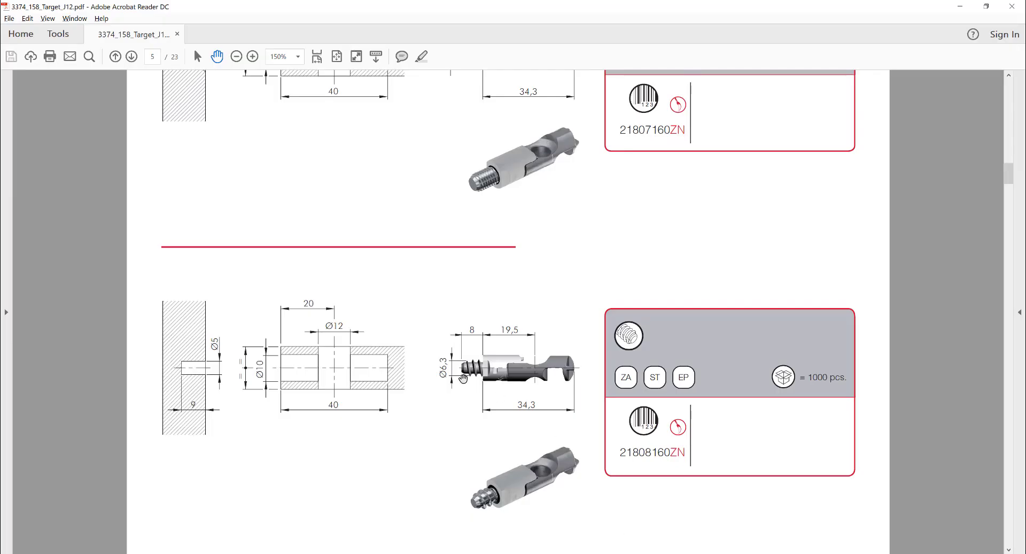
left_click_drag(491, 408, 501, 248)
left_click_drag(459, 380, 449, 272)
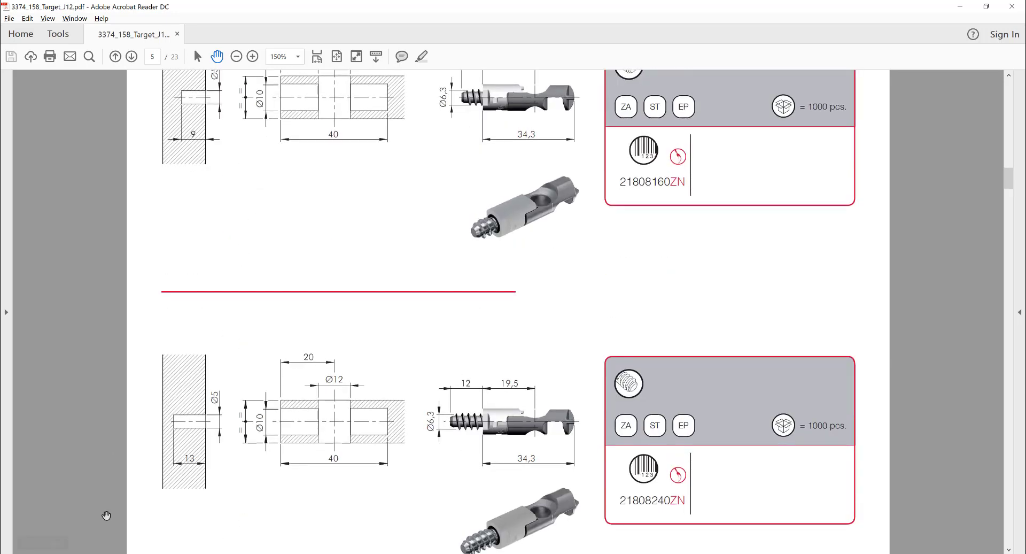
Step: Open the Target-J10 PDF from the hardware folder on the desktop and examine the J10 drilling dimensions on page 5
key("super+d")
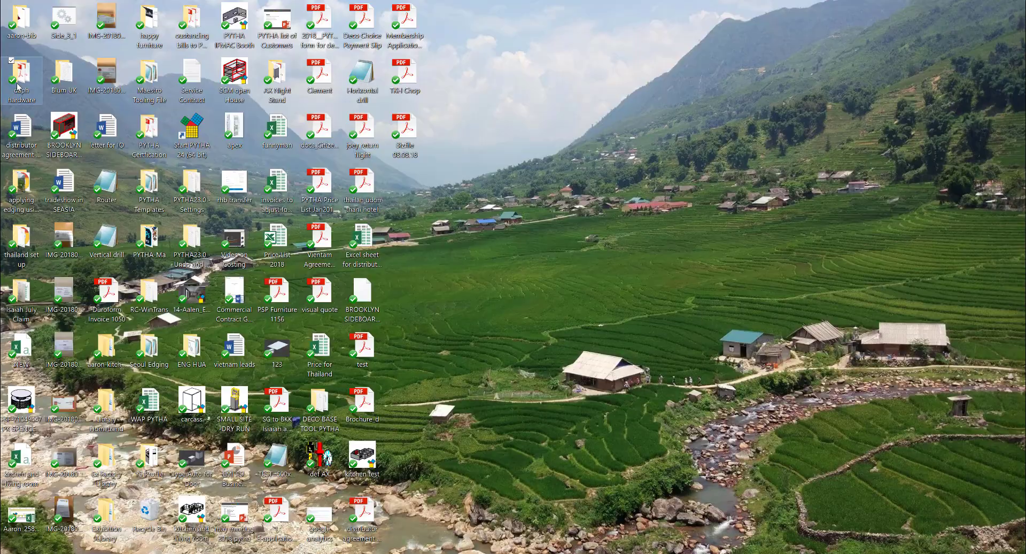
double_click(18, 86)
left_click(182, 132)
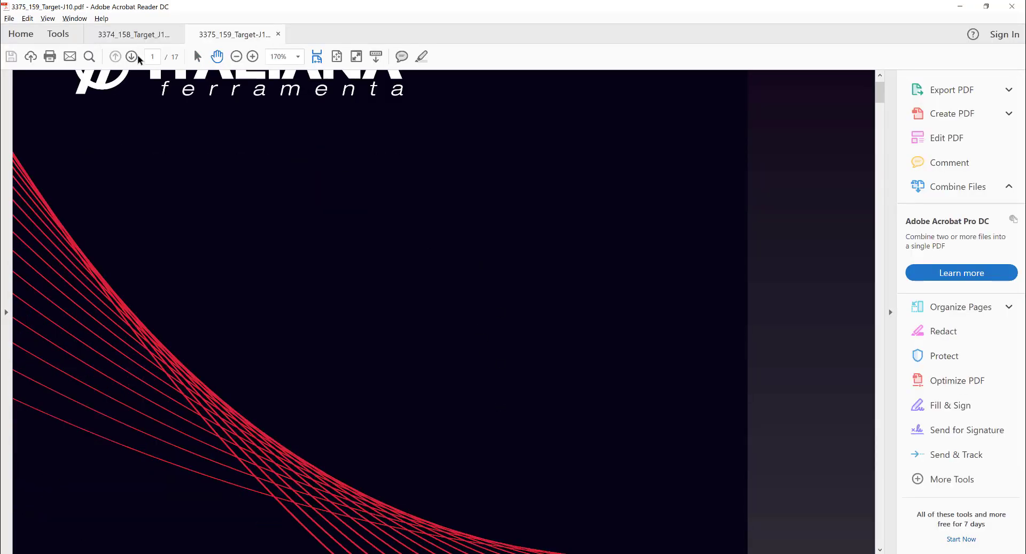
left_click(131, 56)
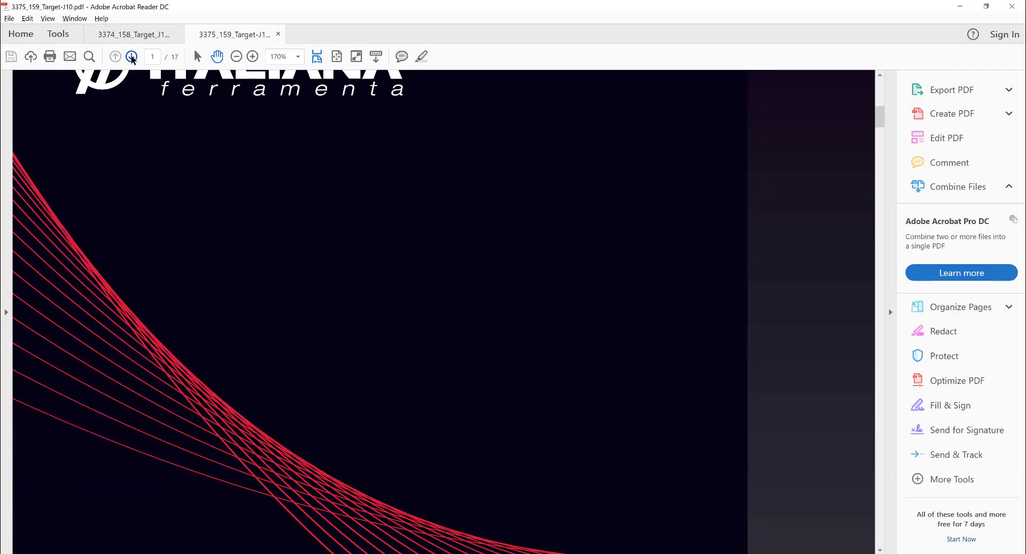
left_click(133, 60)
left_click(133, 60)
left_click(133, 60)
left_click_drag(308, 371, 310, 97)
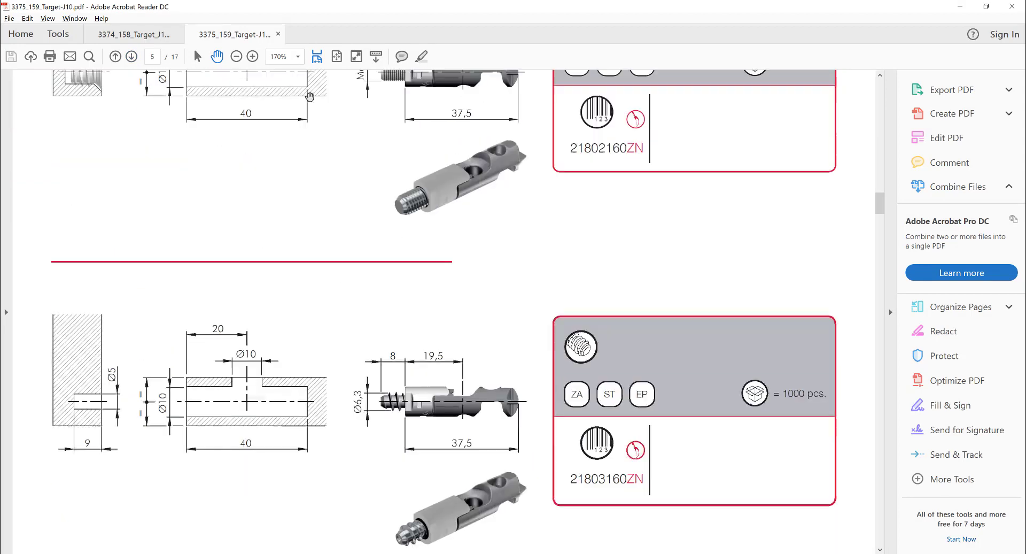
scroll(310, 96, "down", 3)
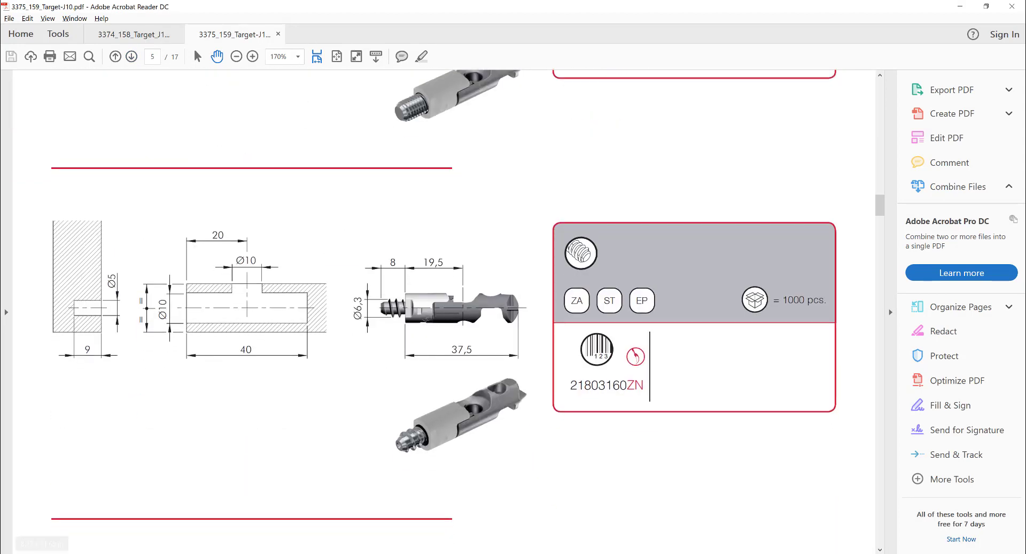
Step: Switch to Snipping Tool and capture the 21803160ZN connector's drilling drawings and article box from the J10 PDF
key("alt+Tab")
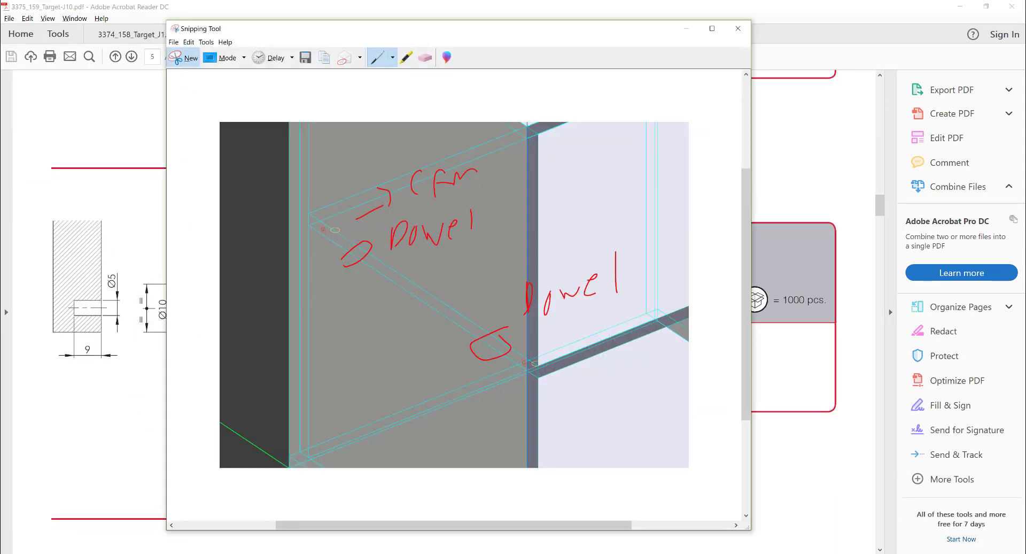
left_click(184, 57)
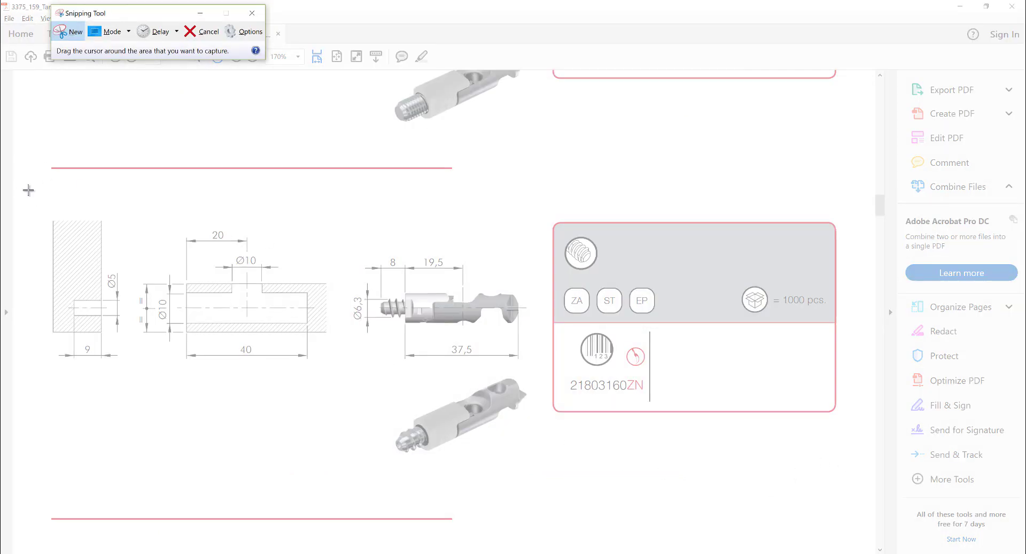
left_click_drag(44, 178, 859, 470)
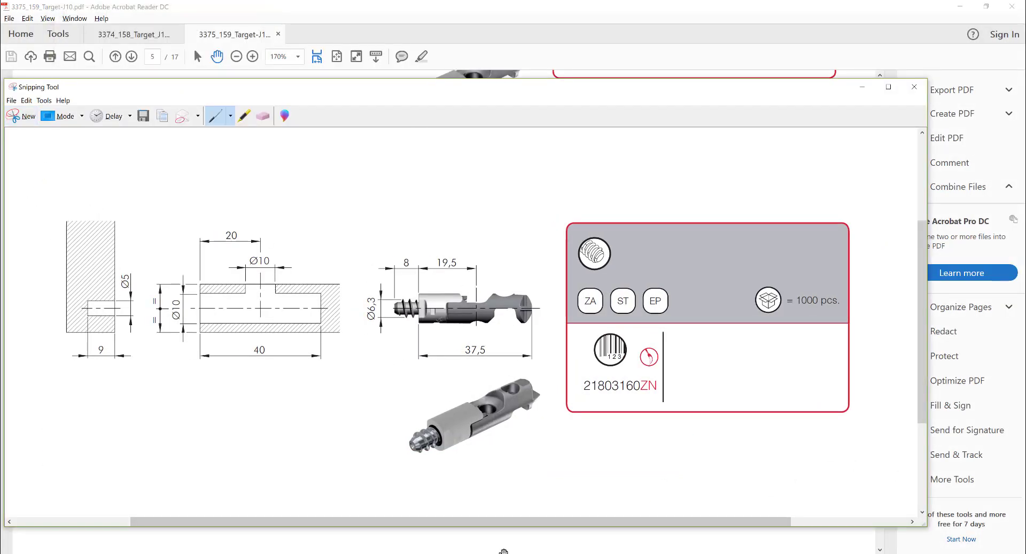
Step: Switch to PYTHA, open the bore hole definitions and filter them by the connector type ITALIANA
left_click(501, 553)
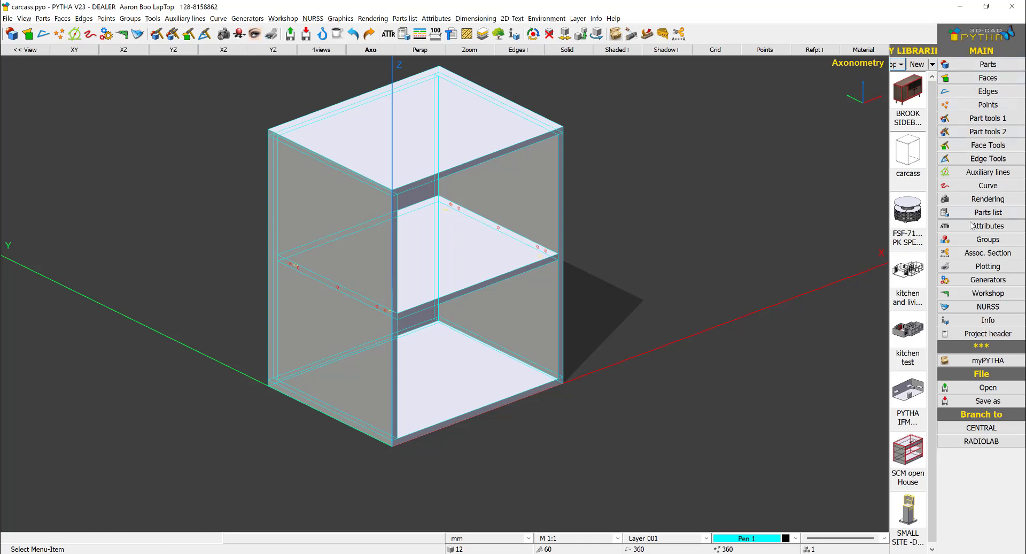
left_click(980, 293)
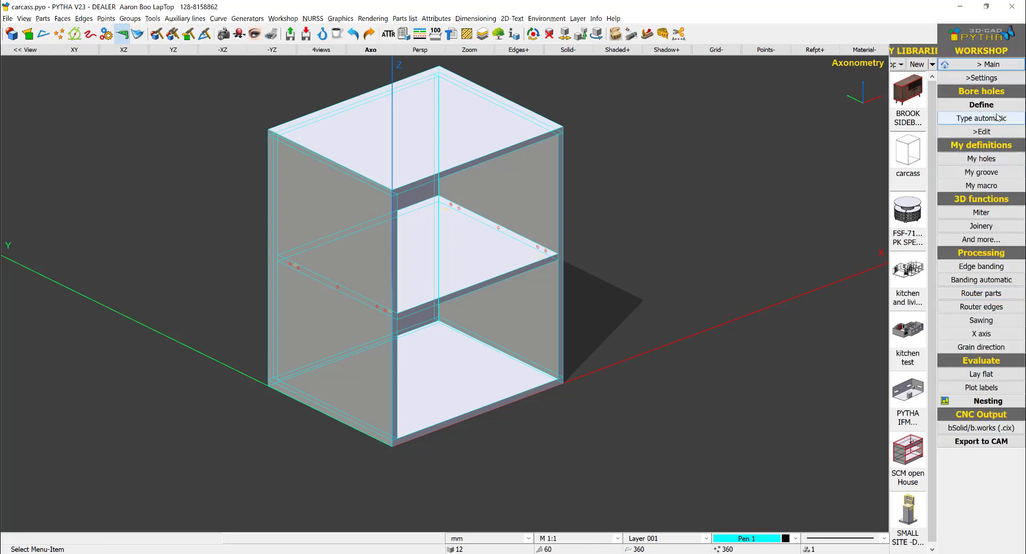
left_click(992, 132)
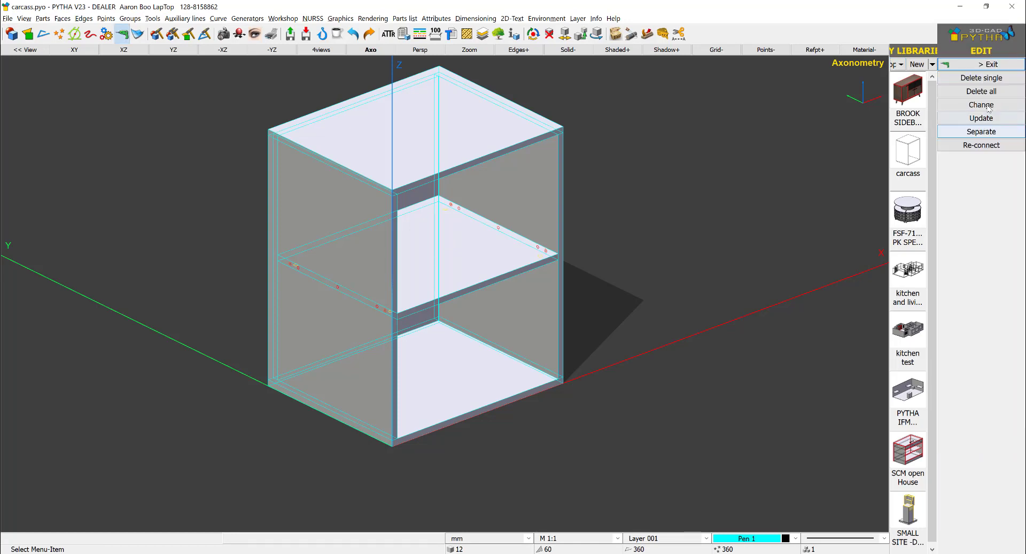
left_click(979, 64)
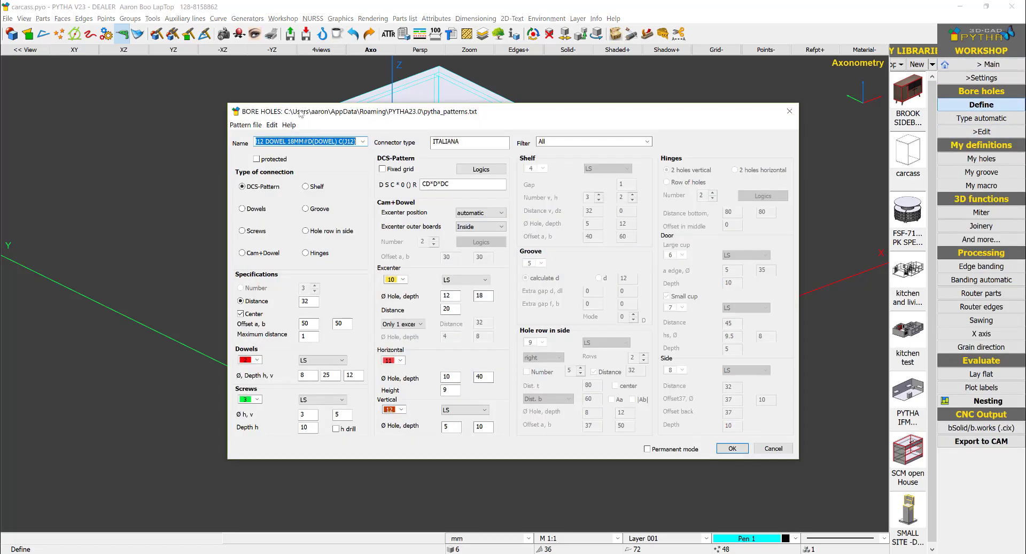
left_click(647, 141)
left_click(551, 224)
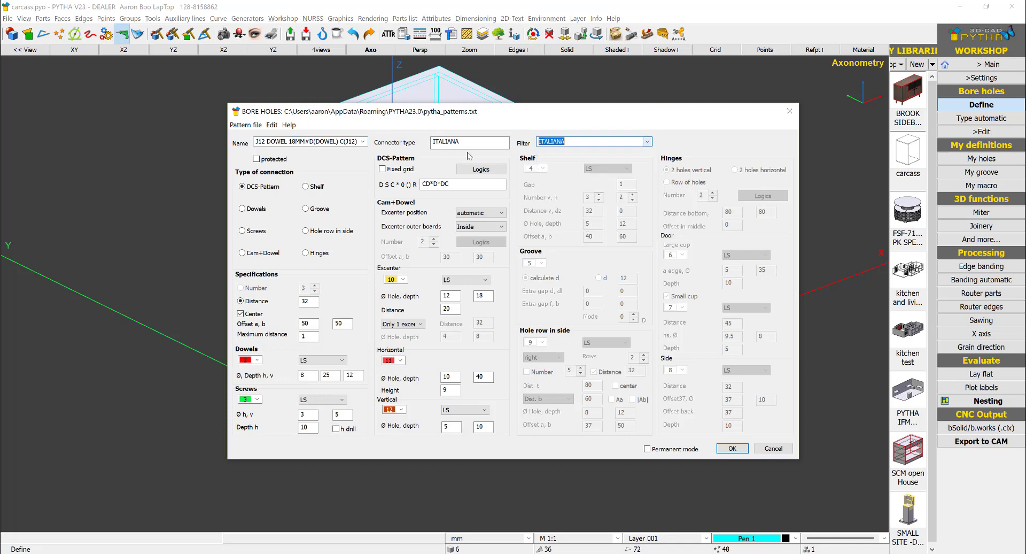
Step: Duplicate the J12 18MM Cam+Dowel pattern for article 21808160ZN and start the copy's name with J10
left_click(358, 141)
left_click(342, 151)
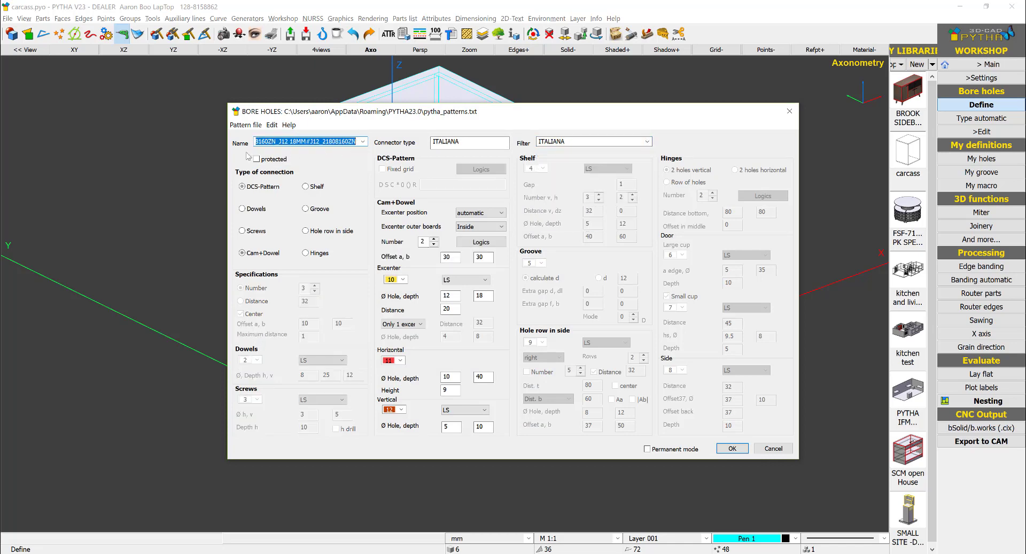
left_click(273, 125)
left_click(282, 137)
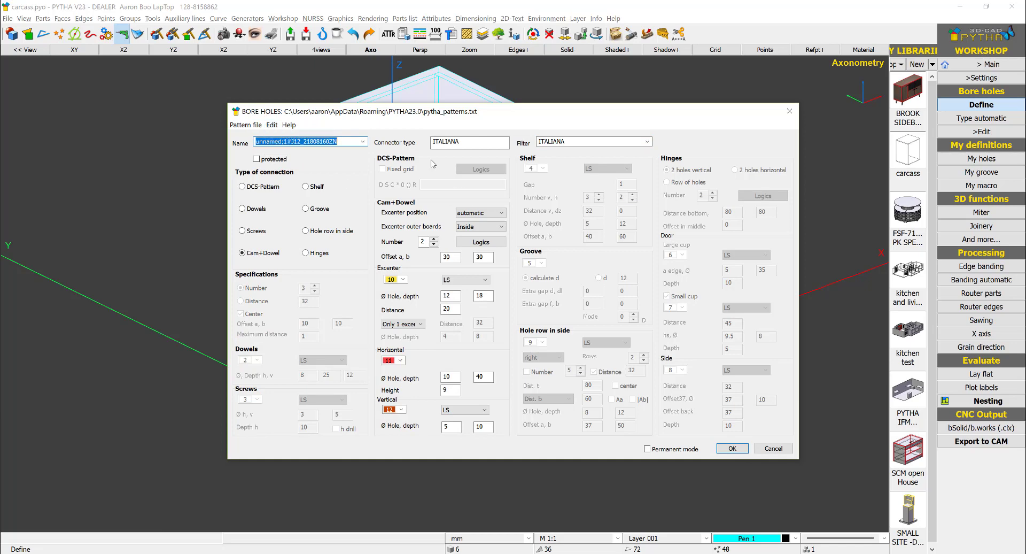
type("J10")
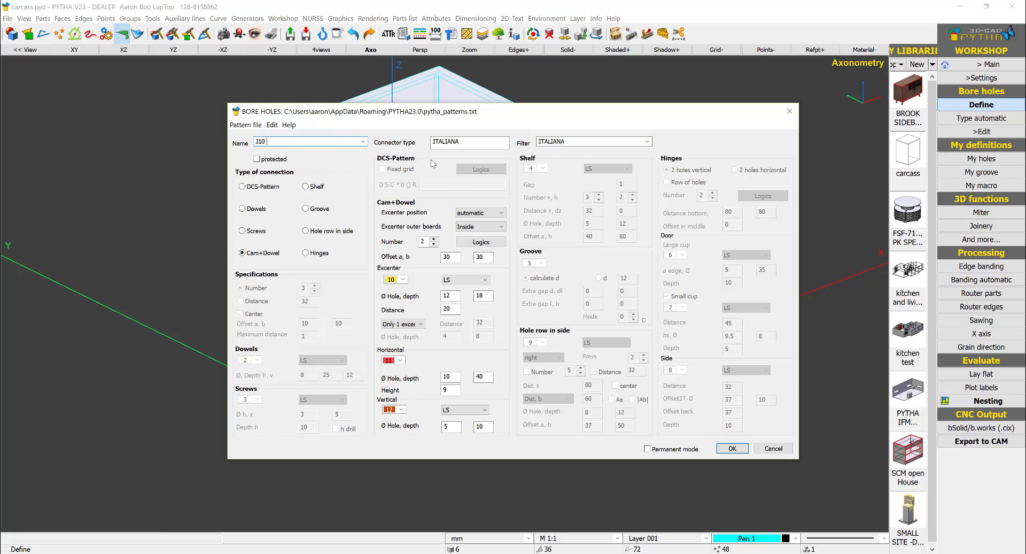
Step: Switch to the Target-J10 PDF in Acrobat Reader and copy the article number 21803160ZN
key("alt+Tab")
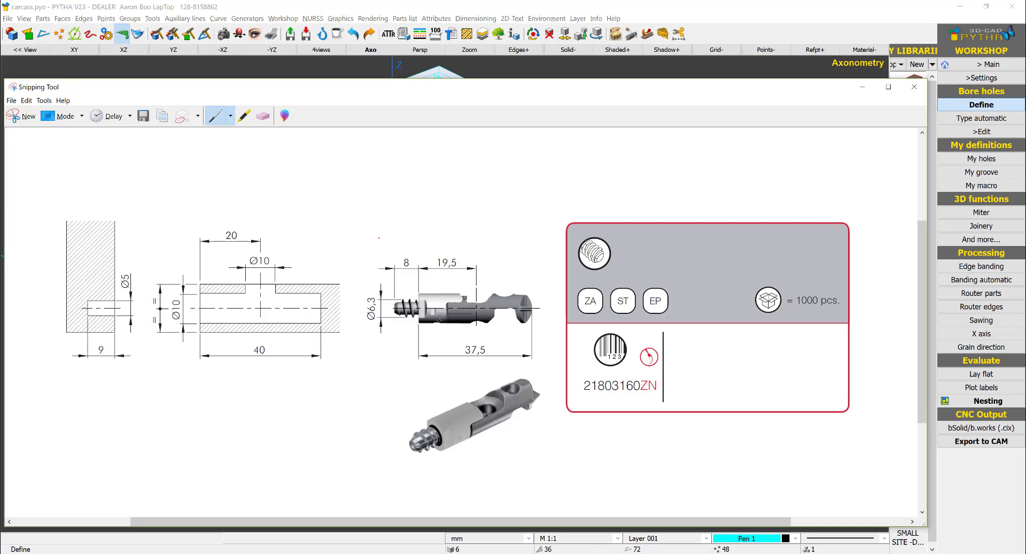
key("alt+Tab")
key("alt+Tab")
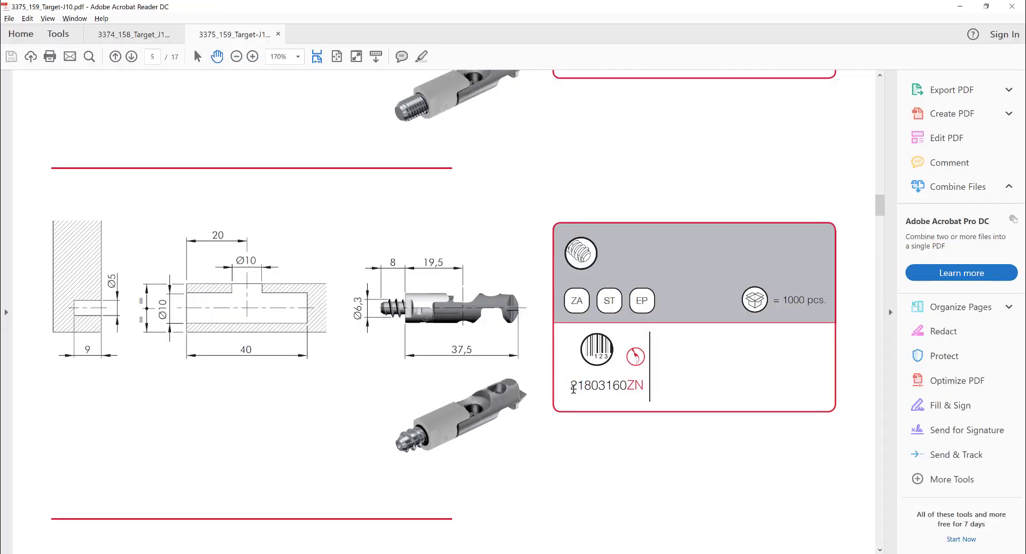
left_click_drag(578, 388, 635, 384)
left_click(574, 389)
double_click(575, 388)
key("ctrl+c")
key("alt+Tab")
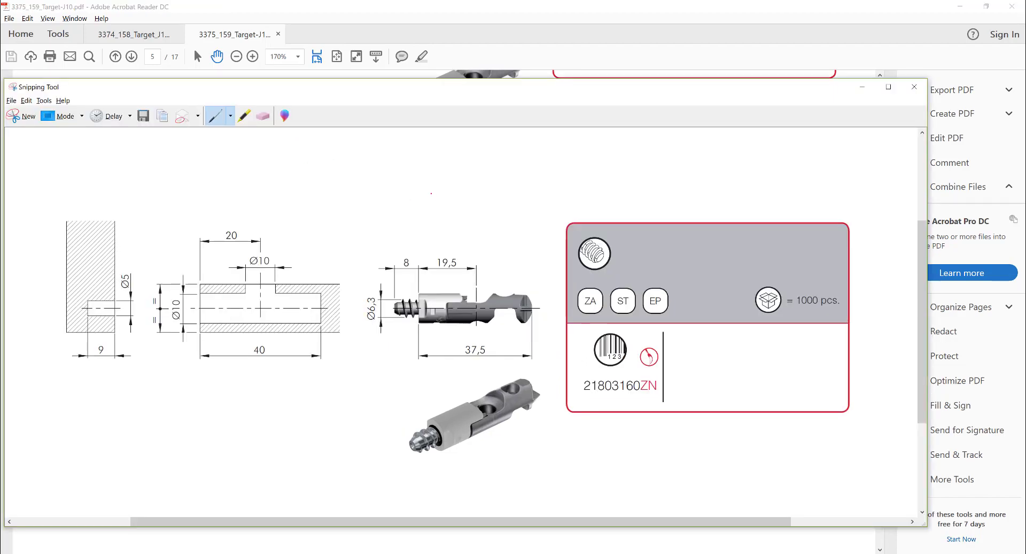
key("alt+Tab")
left_click(313, 138)
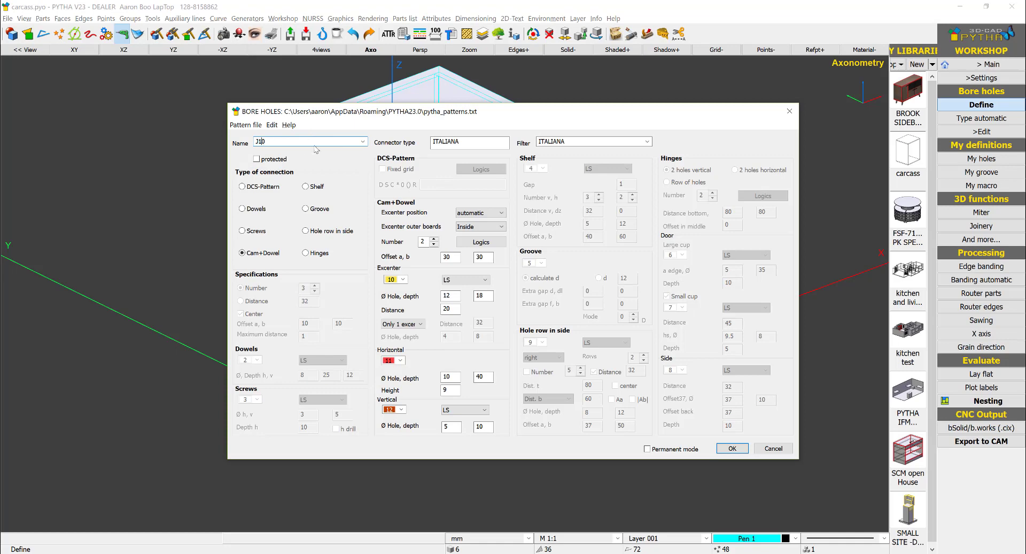
key("ctrl+v")
key("ctrl+v")
key("BackSpace")
key("BackSpace")
key("BackSpace")
key("BackSpace")
key("BackSpace")
key("BackSpace")
key("BackSpace")
key("BackSpace")
key("BackSpace")
key("BackSpace")
type("18MM")
Step: Mark the Ø10 and half-thickness dimensions on the Snipping Tool capture, and set the pattern's excenter hole to diameter 10 and depth 9
key("alt+Tab")
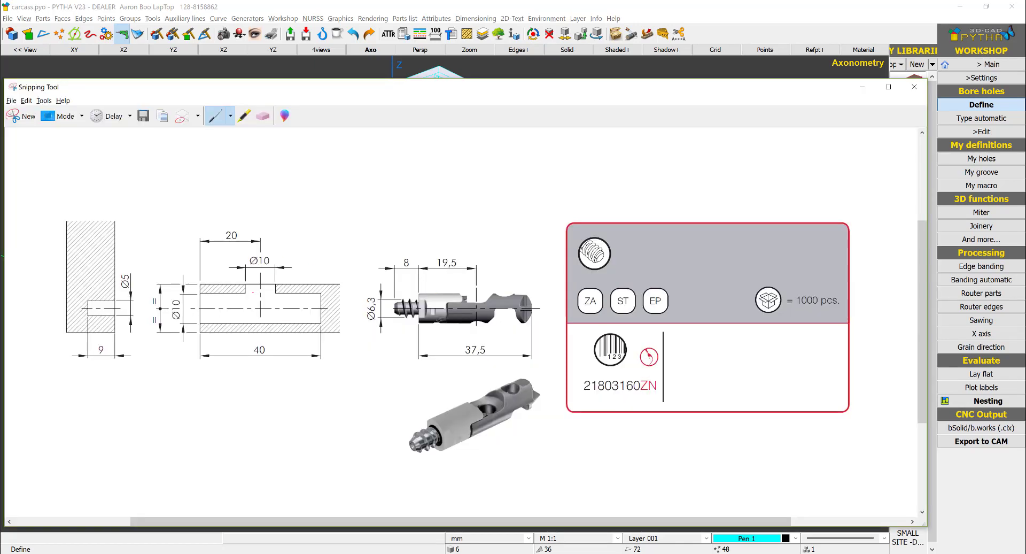
mouse_move(271, 253)
left_mouse_down()
mouse_move(241, 257)
mouse_move(273, 251)
left_mouse_up()
key("alt+Tab")
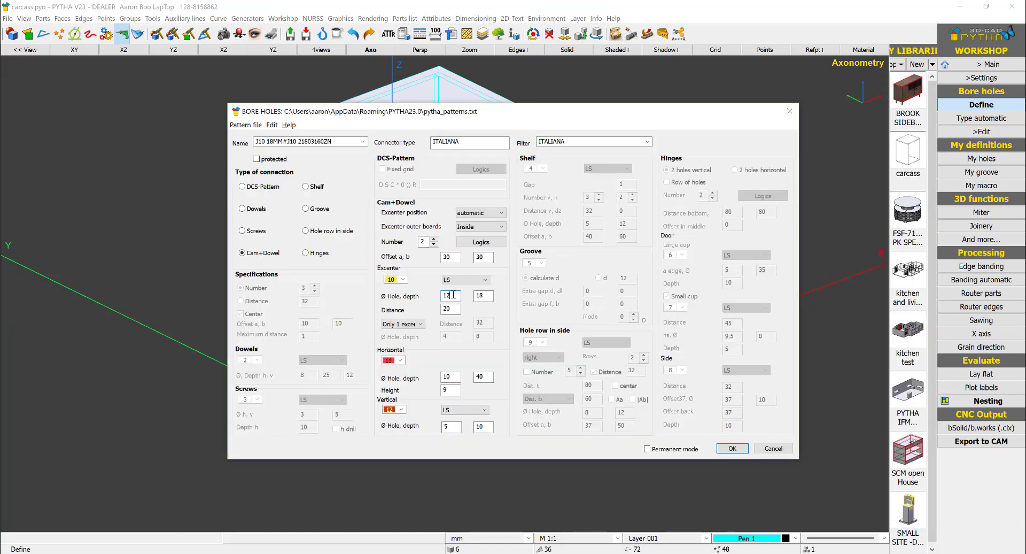
double_click(453, 295)
key("alt+Tab")
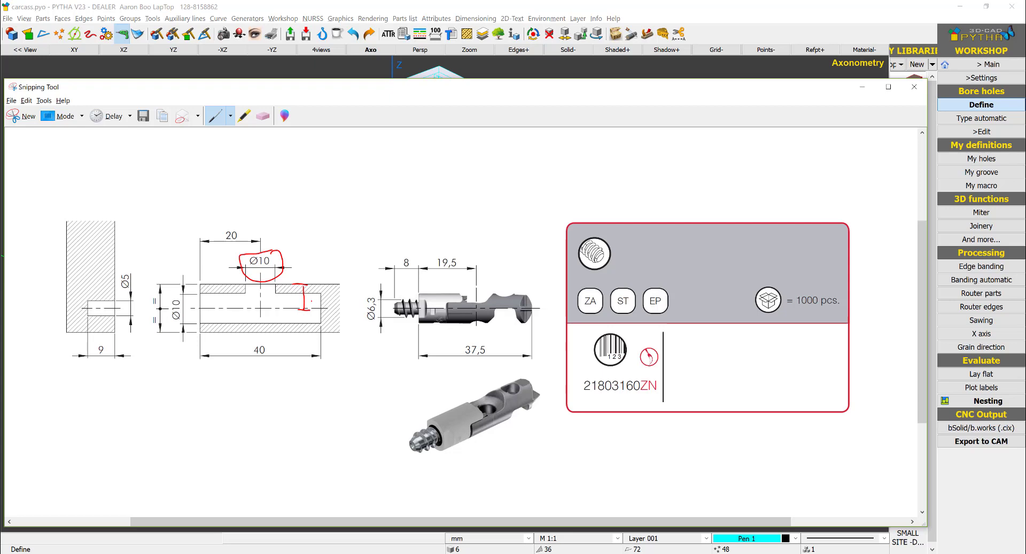
mouse_move(315, 297)
left_mouse_down()
mouse_move(357, 229)
mouse_move(373, 239)
left_mouse_up()
left_click_drag(385, 206, 394, 227)
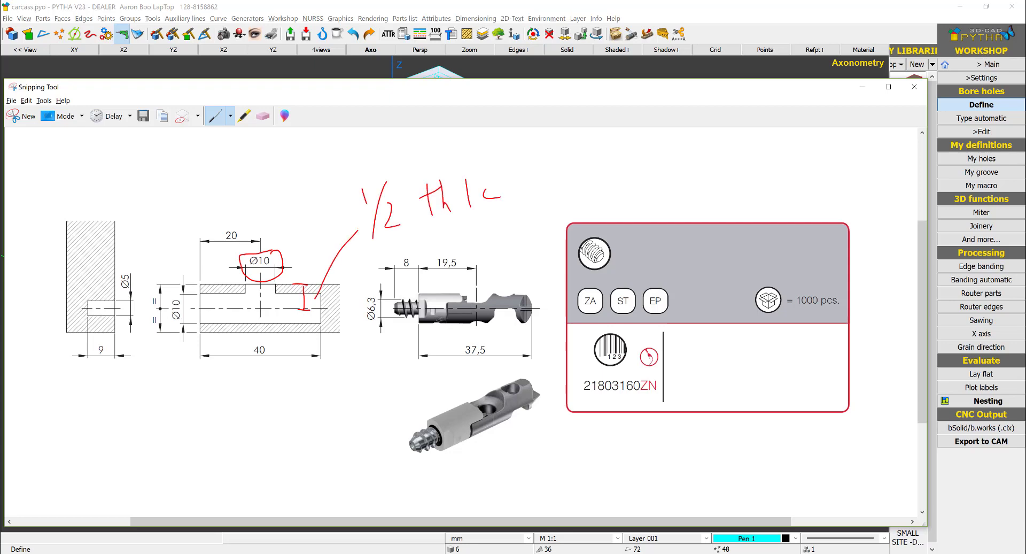
key("alt+Tab")
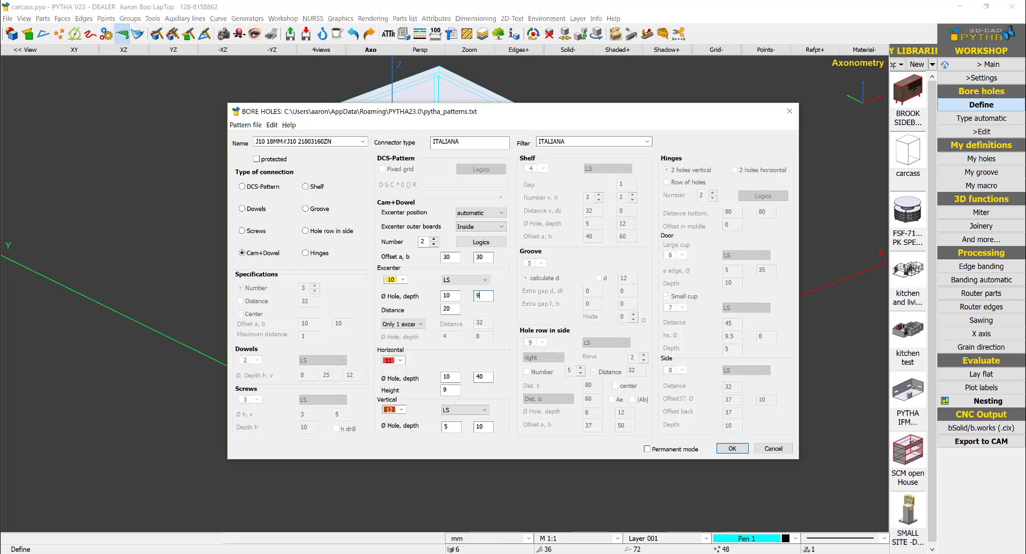
key("Tab")
Step: Circle the 20 dimension on the captured drawing and enter 20 as the excenter distance
key("alt+Tab")
mouse_move(253, 209)
left_mouse_down()
mouse_move(232, 253)
mouse_move(249, 210)
left_mouse_up()
key("alt+Tab")
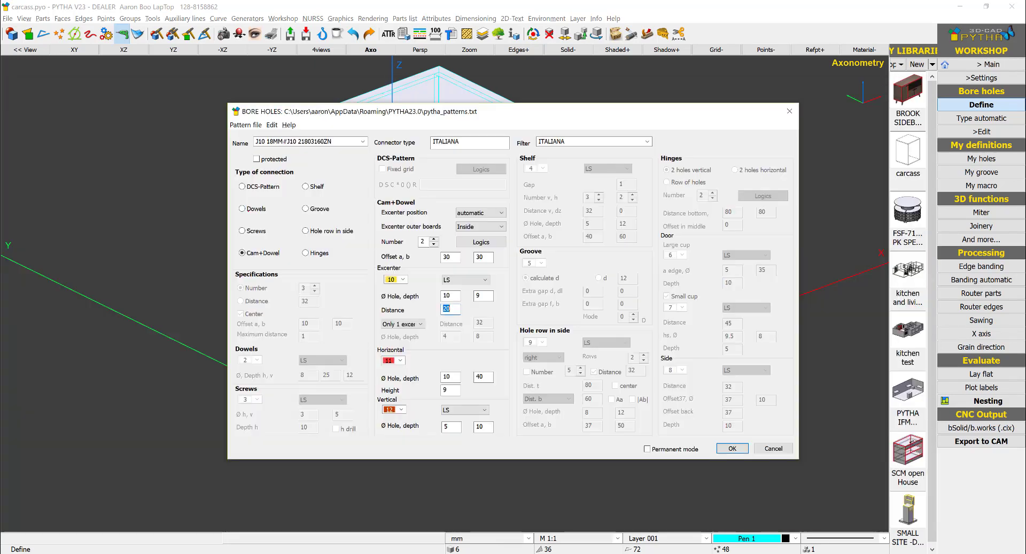
type("20")
Step: Circle the Ø10 and 40 dimensions and underline the half-thickness note on the capture, checking them against the horizontal hole's values
key("alt+Tab")
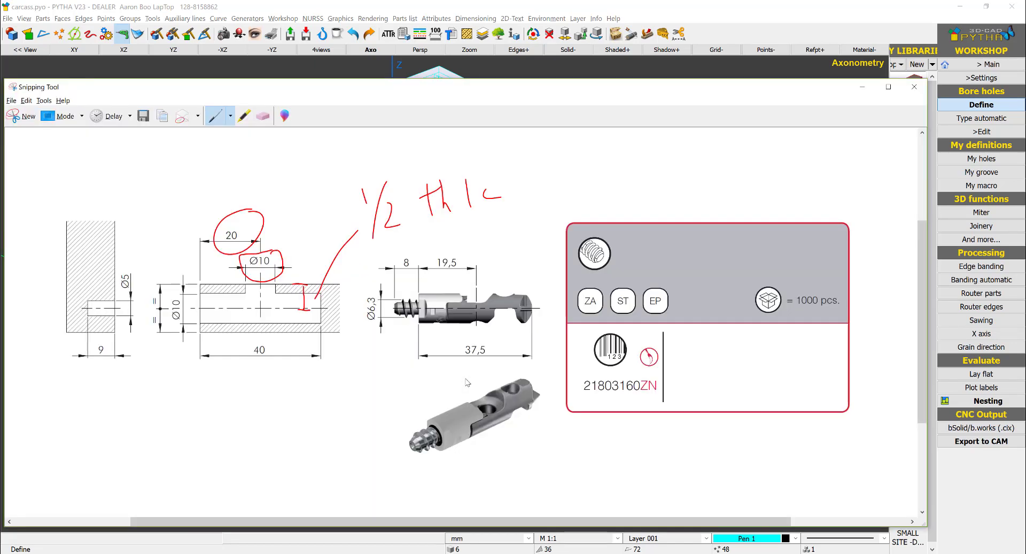
mouse_move(181, 288)
left_mouse_down()
mouse_move(163, 338)
mouse_move(184, 292)
left_mouse_up()
key("alt+Tab")
key("Tab")
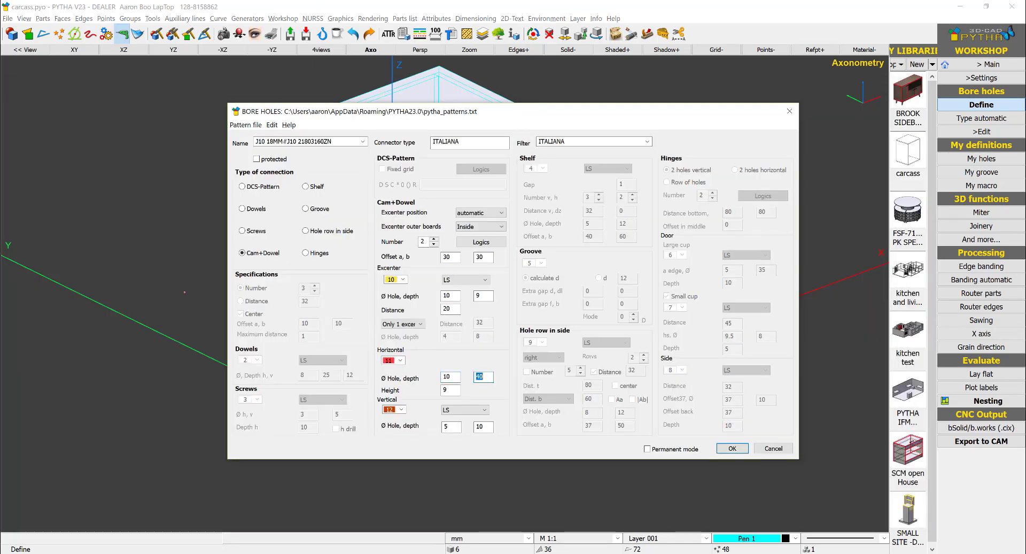
key("alt+Tab")
mouse_move(287, 334)
left_mouse_down()
mouse_move(291, 342)
mouse_move(274, 328)
left_mouse_up()
key("alt+Tab")
key("alt+Tab")
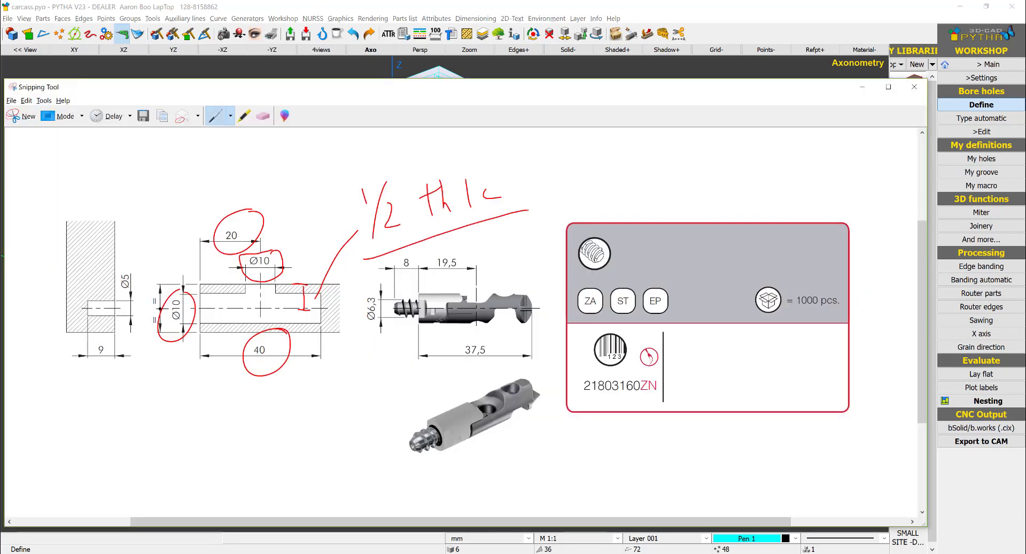
key("alt+Tab")
Step: Circle the Ø5 and 9 dimensions on the capture and return to the vertical hole's diameter and depth values
key("Tab")
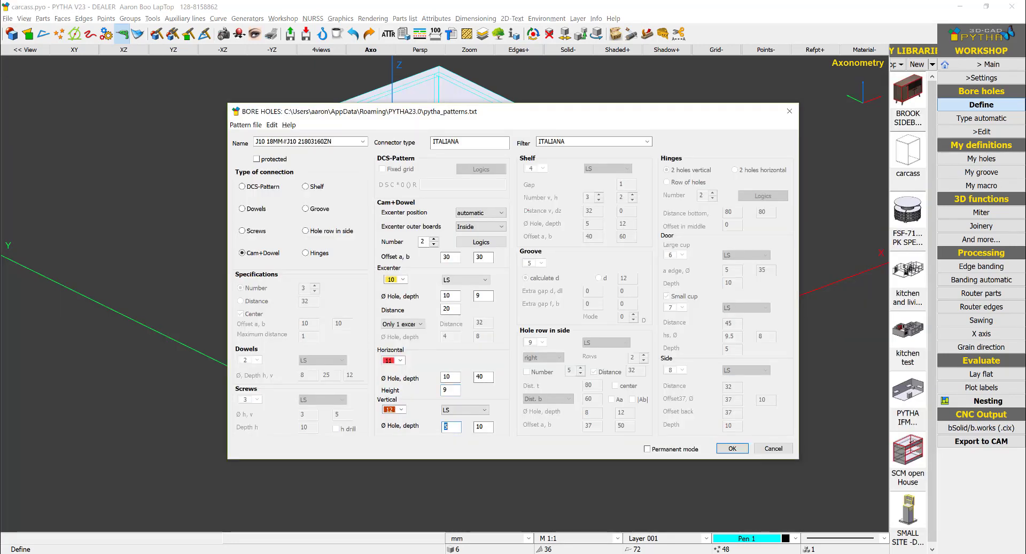
key("alt+Tab")
left_click_drag(137, 257, 121, 259)
left_click_drag(114, 324, 110, 321)
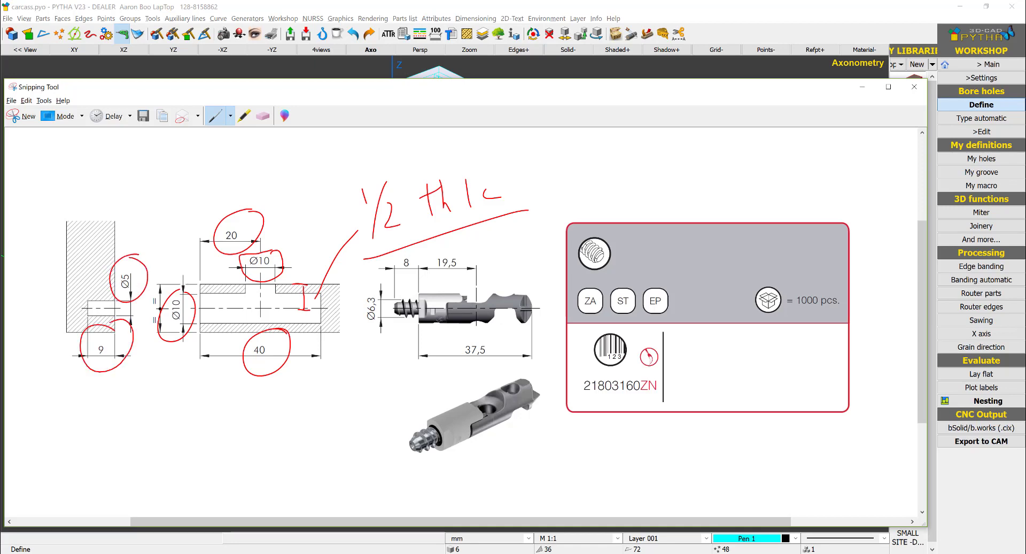
key("alt+Tab")
key("Tab")
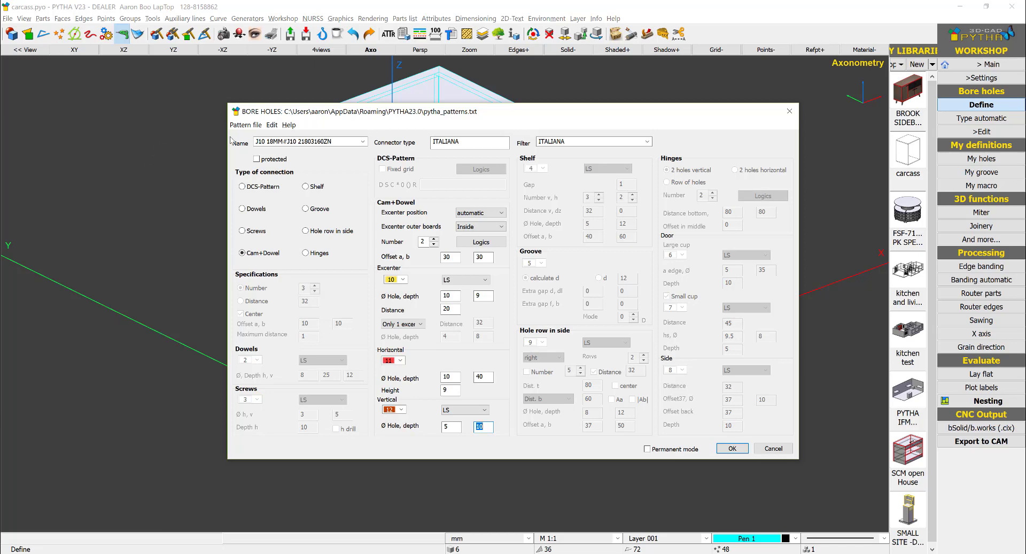
Step: Save the pattern file and accept the J10 18MM definition for drilling
left_click(245, 125)
left_click(248, 156)
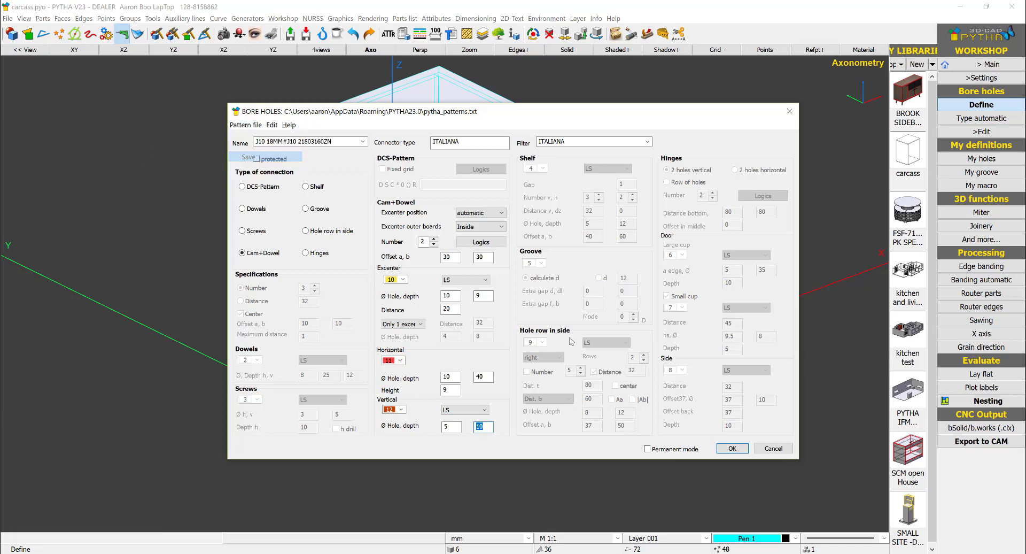
left_click(733, 448)
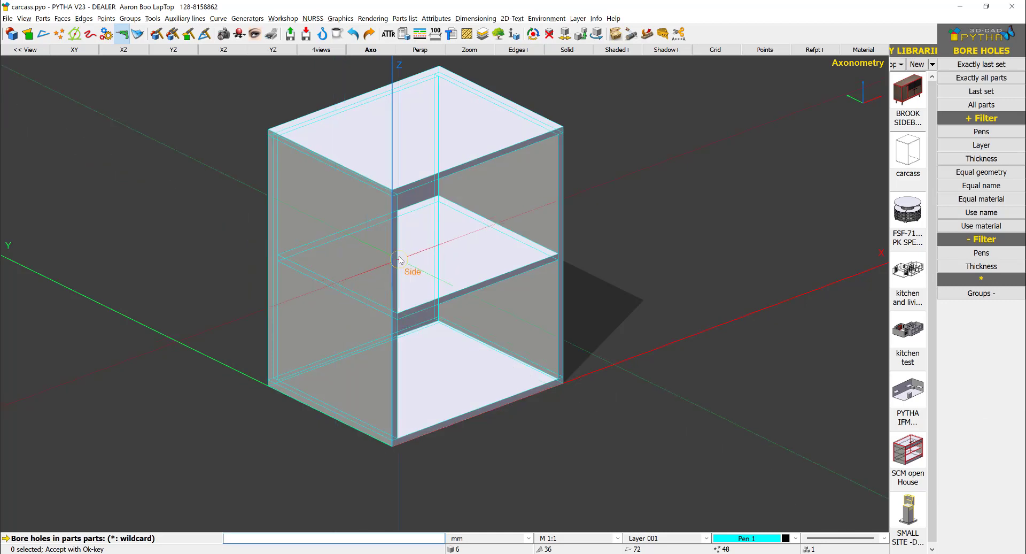
Step: Apply the J10 bore holes to the carcass's two side panels and middle shelf
left_click(568, 49)
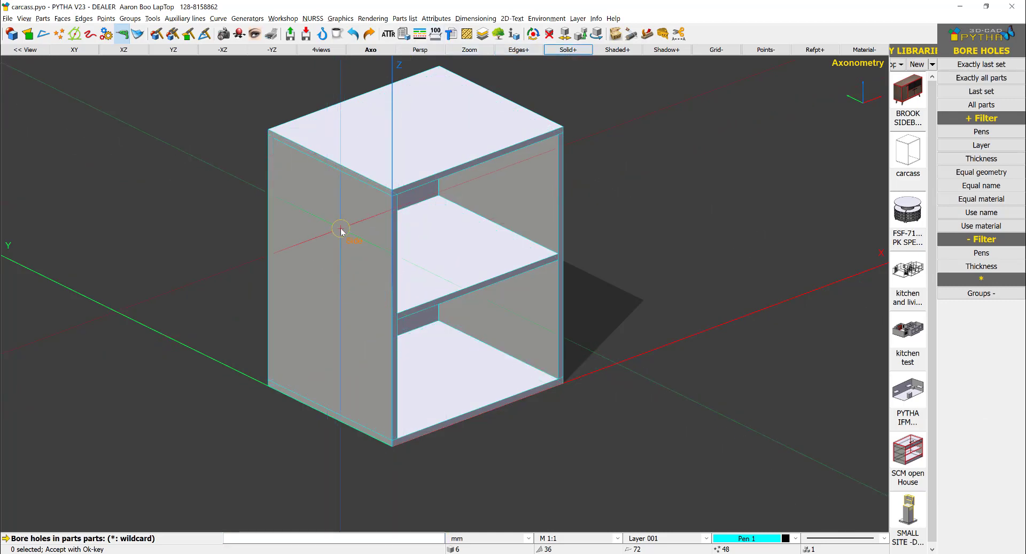
left_click(341, 228)
left_click(477, 271)
left_click(550, 195)
left_click(576, 51)
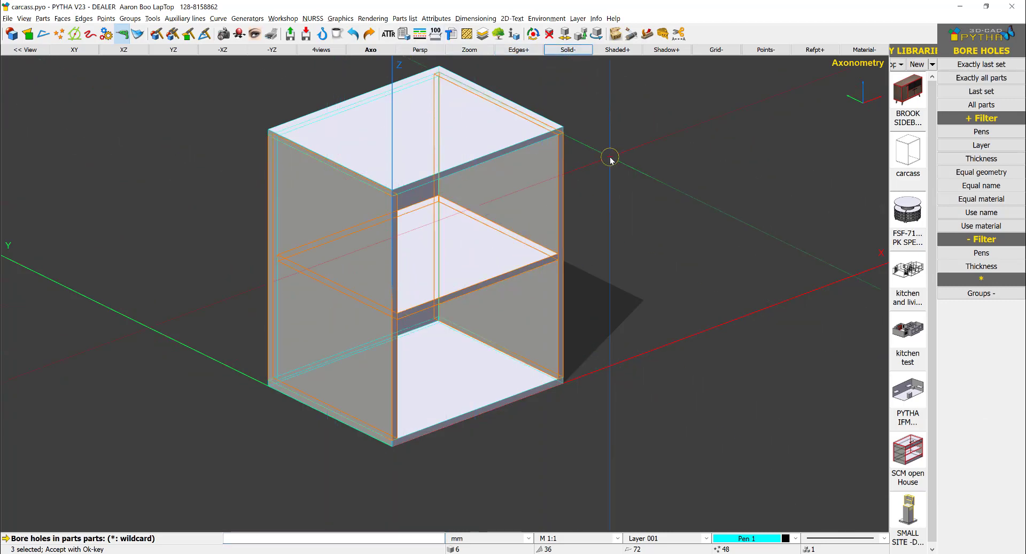
right_click(610, 158)
scroll(373, 335, "down", 2)
scroll(377, 318, "up", 8)
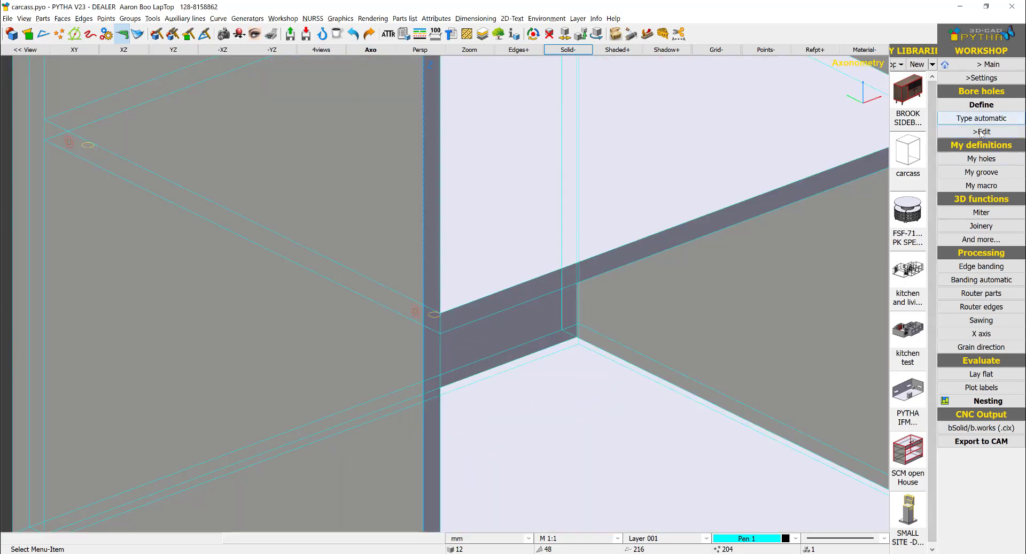
Step: Convert all bore holes to 3D and view the connector holes at the shelf
left_click(982, 240)
left_click(981, 118)
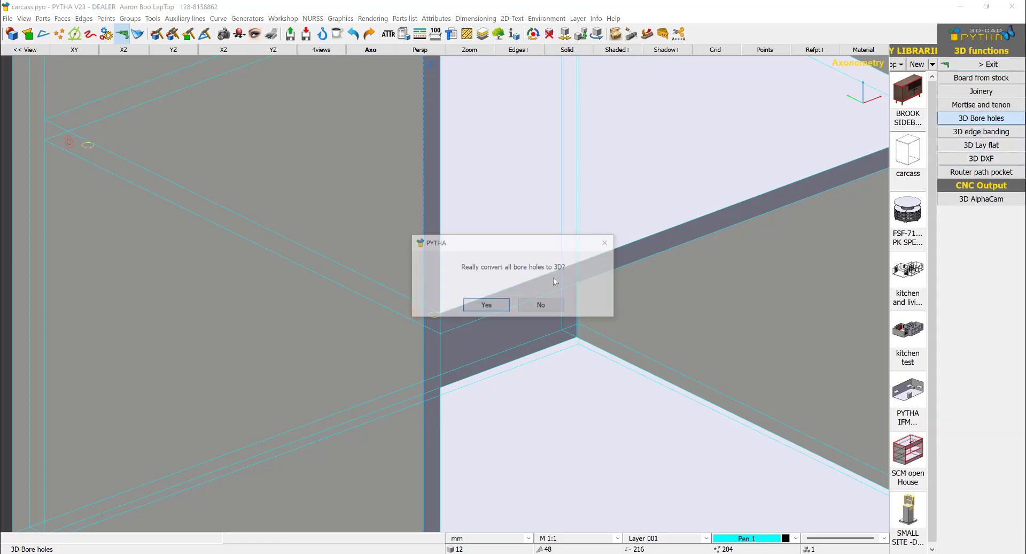
left_click(486, 305)
mouse_move(441, 308)
middle_mouse_down()
mouse_move(418, 287)
mouse_move(455, 321)
middle_mouse_up()
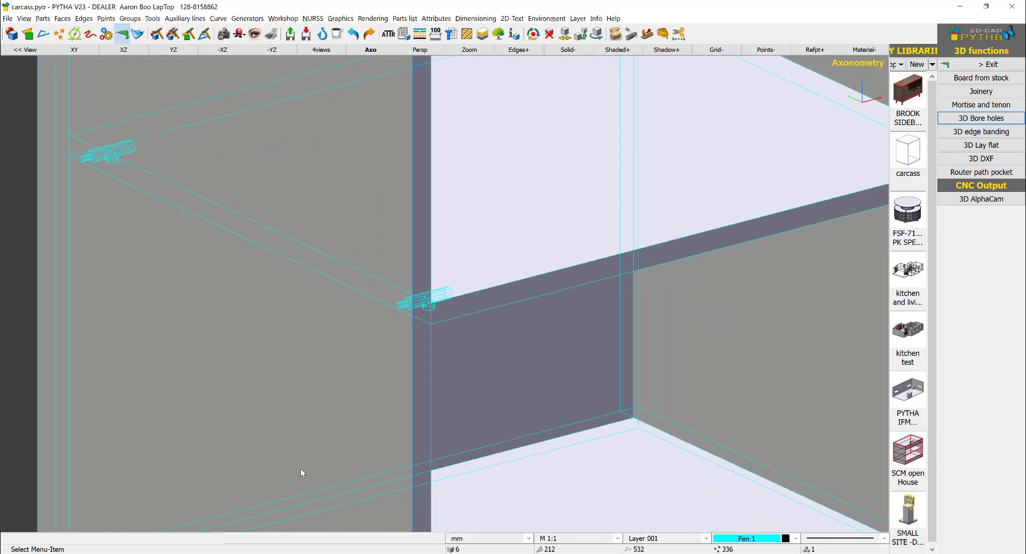
Step: Capture the shelf's front joint in Snipping Tool and mark the shelf's upper face with a circle and an upward arrow
key("alt+Tab")
left_click(21, 117)
left_click_drag(159, 116, 713, 419)
left_click_drag(489, 259, 488, 274)
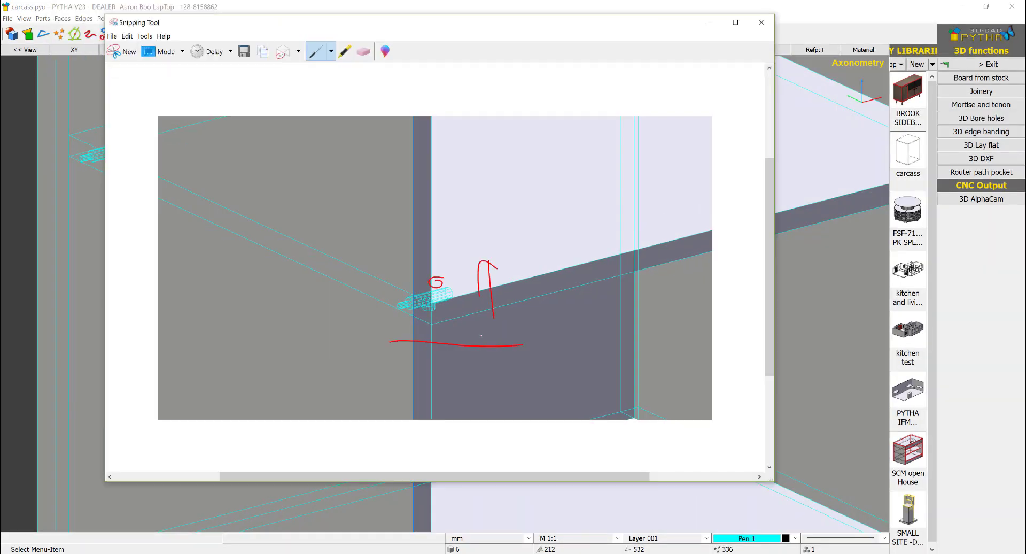
left_click(853, 272)
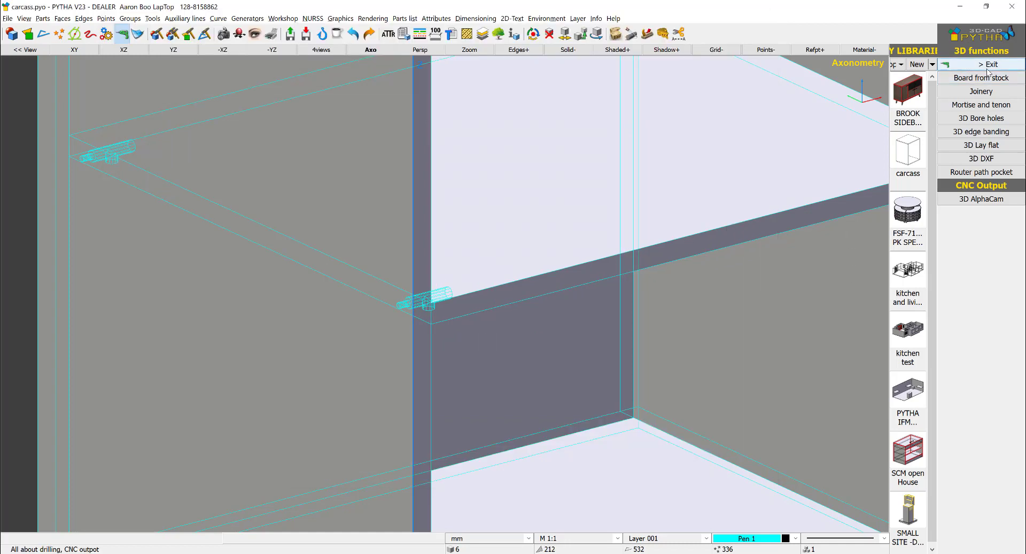
Step: Undo the 3D conversion and delete the bore holes from the carcass
left_click(989, 62)
left_click(354, 34)
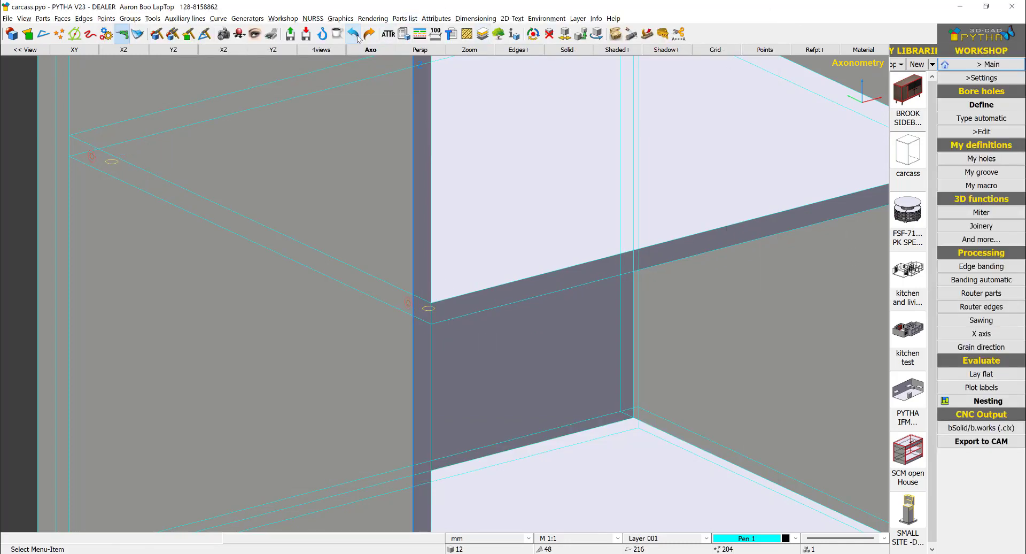
left_click(983, 132)
left_click(989, 91)
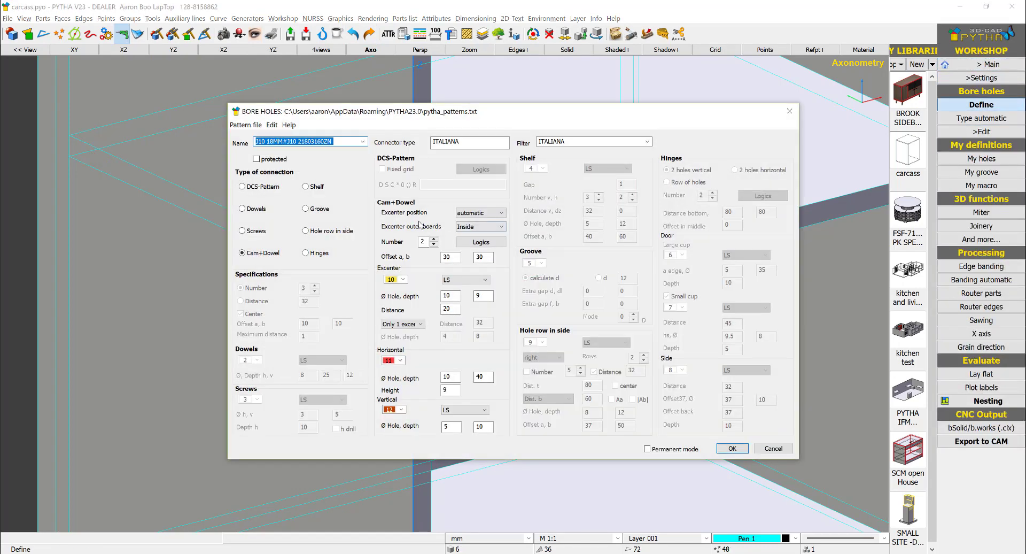
Step: Set the J10 pattern's excenter position to always up and accept the definition
left_click(484, 212)
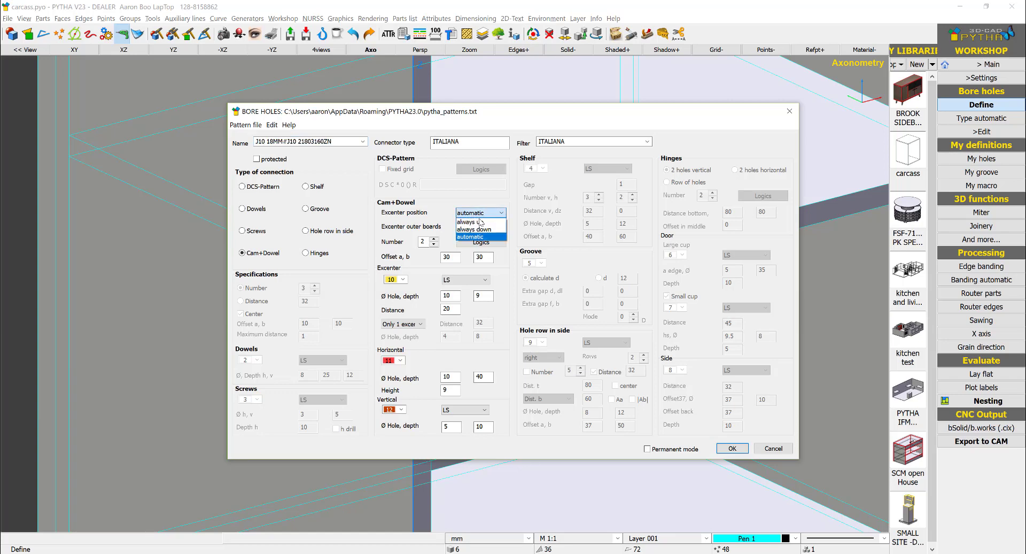
left_click(483, 219)
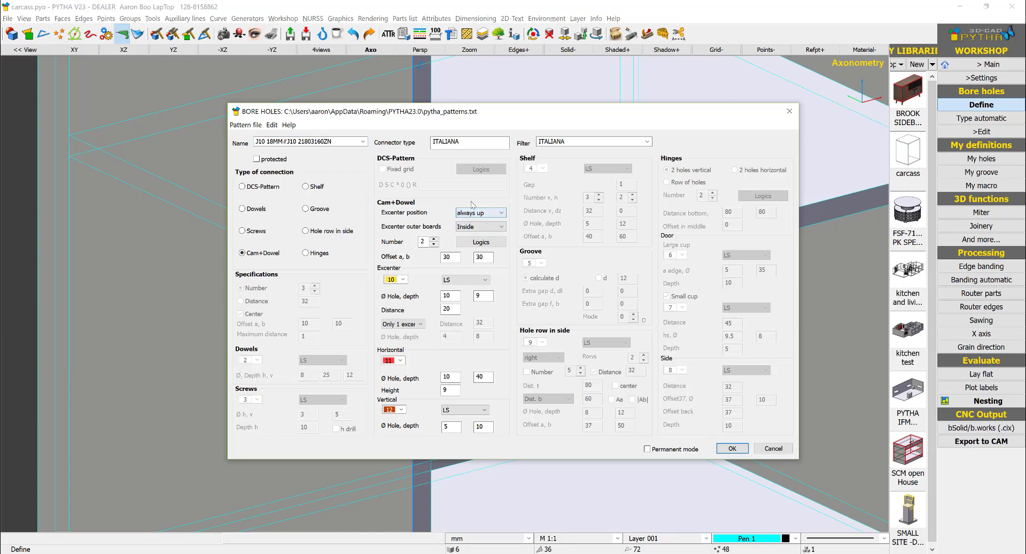
left_click(484, 227)
left_click(473, 242)
left_click(731, 449)
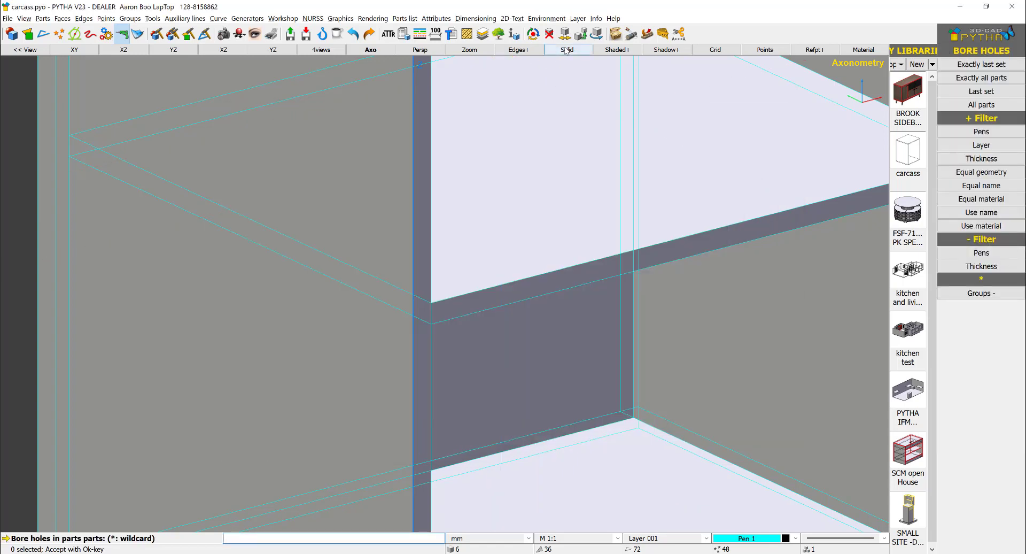
Step: Drill the two side panels and the middle shelf with the revised J10 pattern
left_click(799, 314)
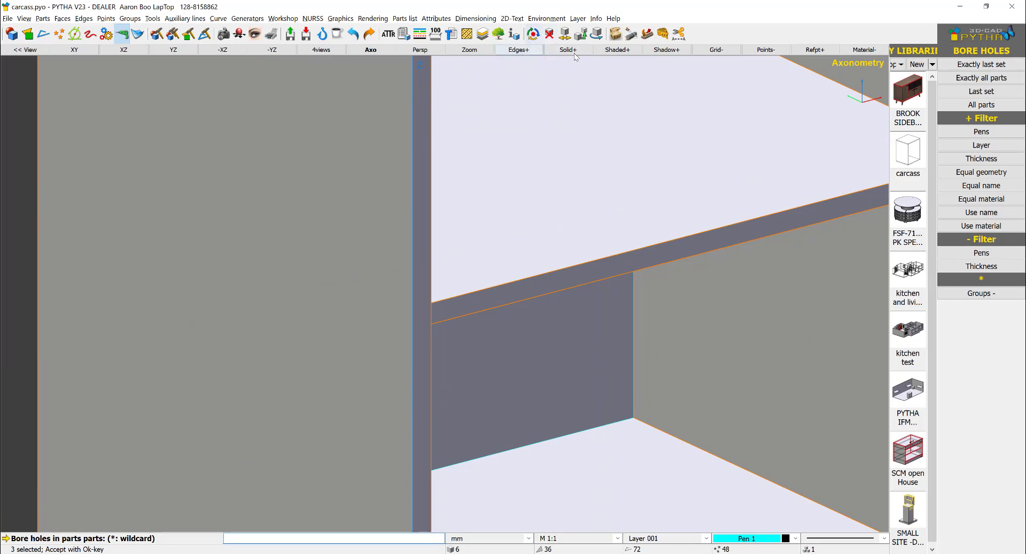
left_click(573, 50)
right_click(586, 160)
scroll(427, 301, "up", 5)
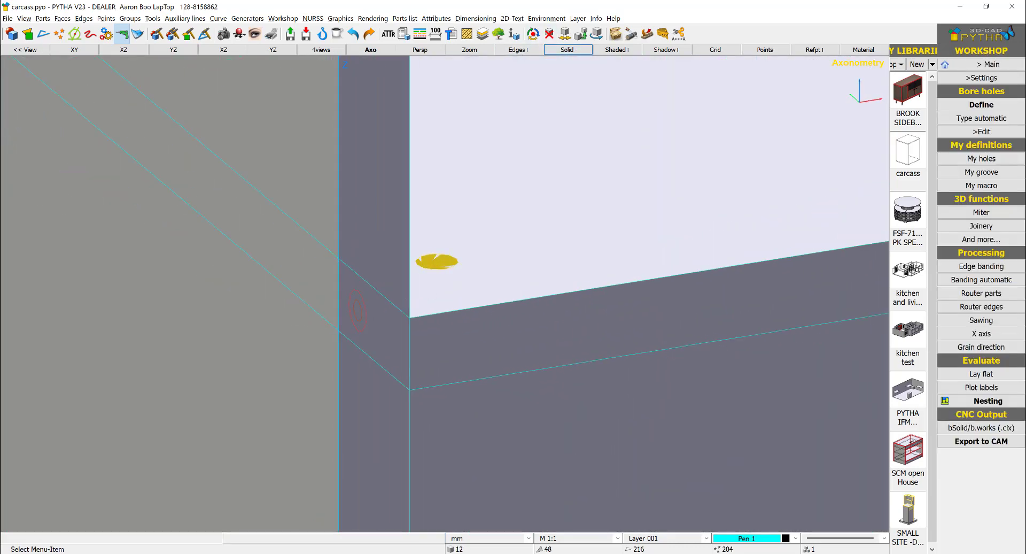
Step: Convert the revised bore holes to 3D and inspect the connector holes around the shelf
left_click(993, 241)
left_click(981, 118)
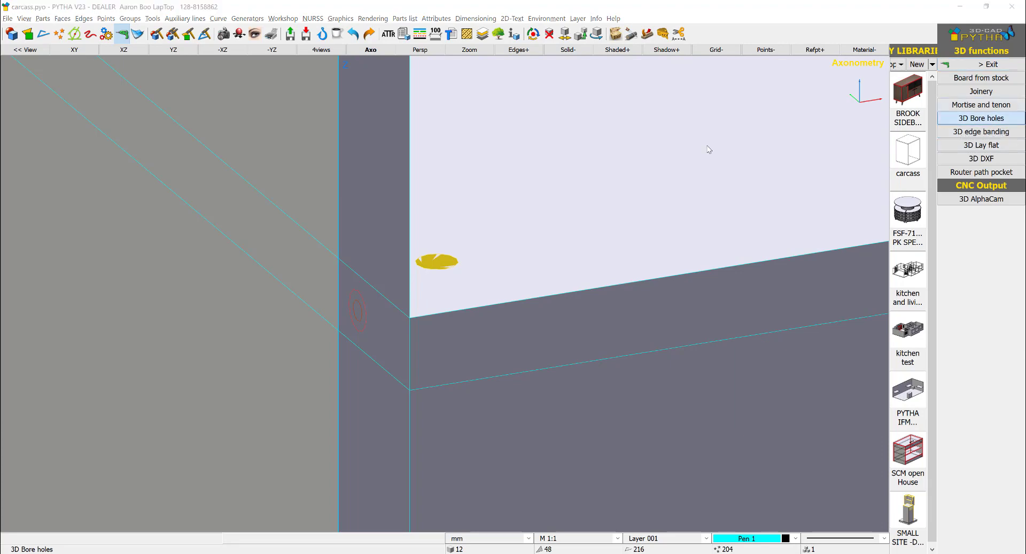
scroll(480, 283, "up", 3)
scroll(480, 279, "down", 4)
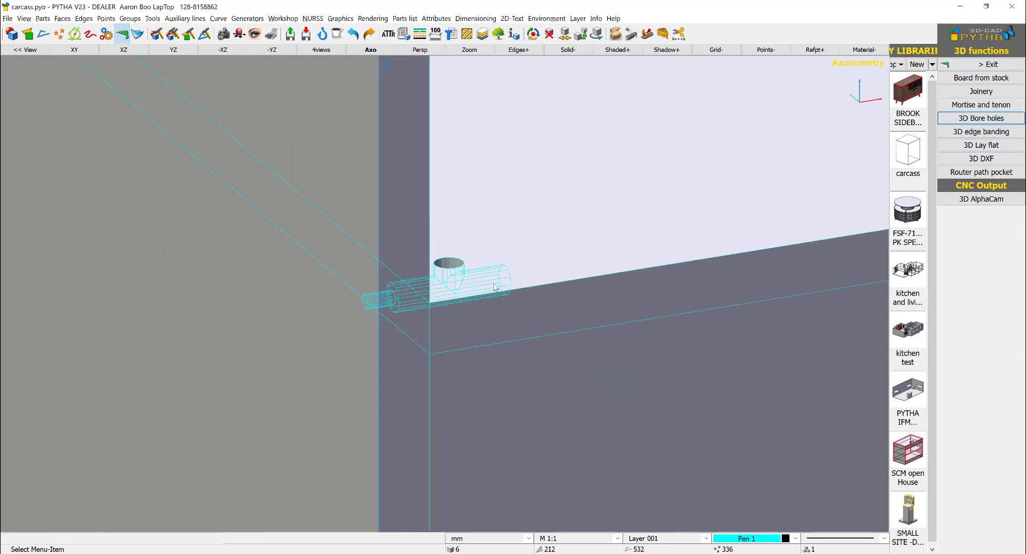
middle_click_drag(479, 280, 459, 236)
scroll(483, 264, "down", 5)
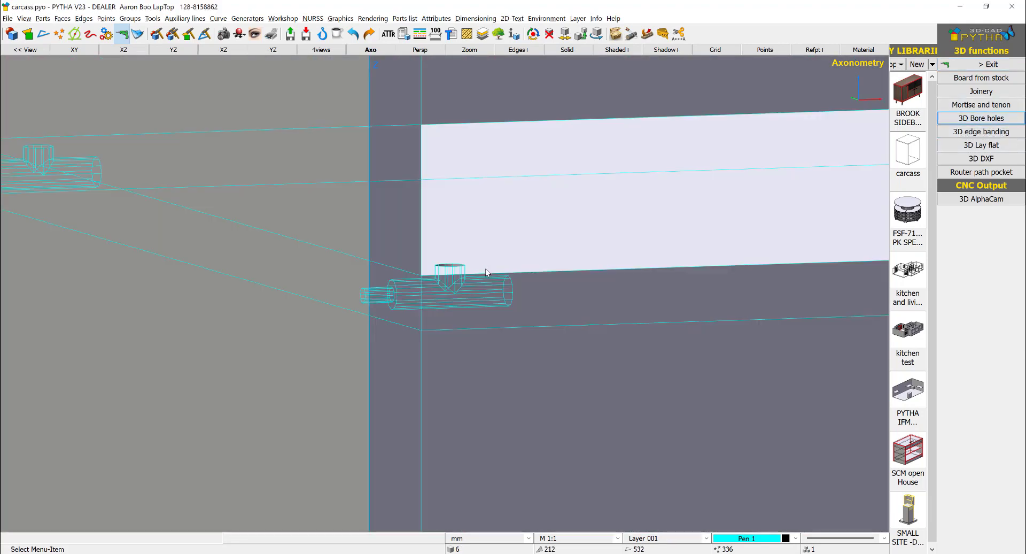
scroll(481, 262, "down", 3)
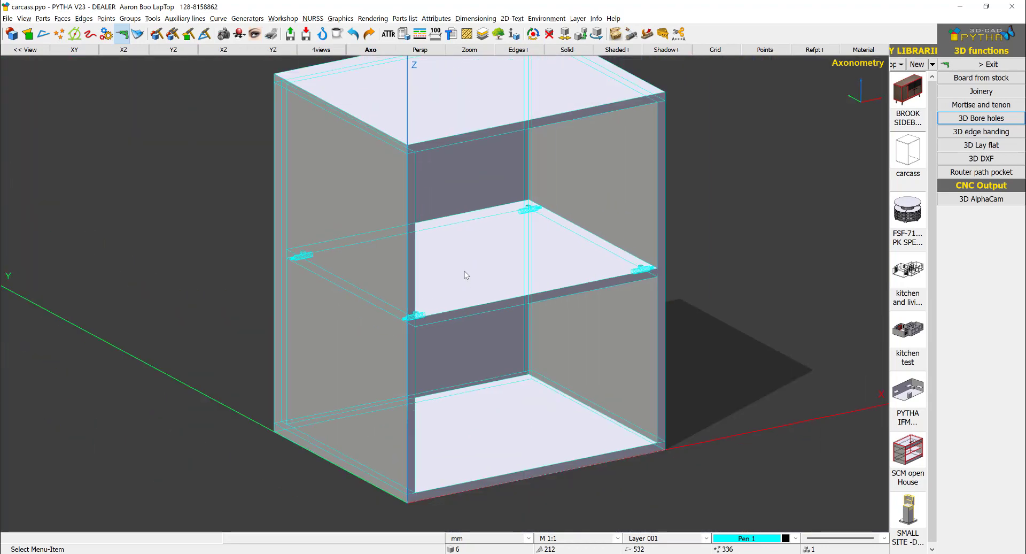
middle_click_drag(465, 271, 472, 275)
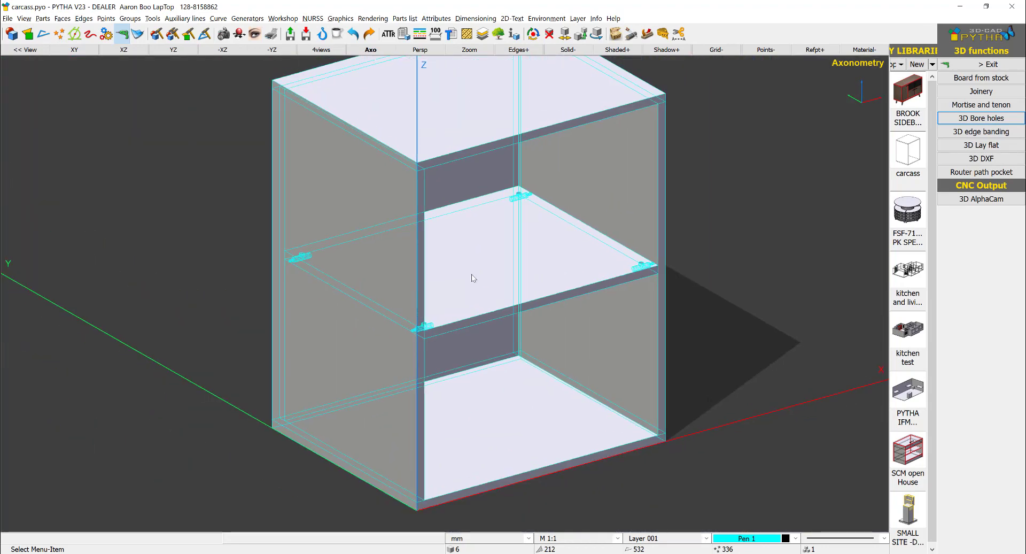